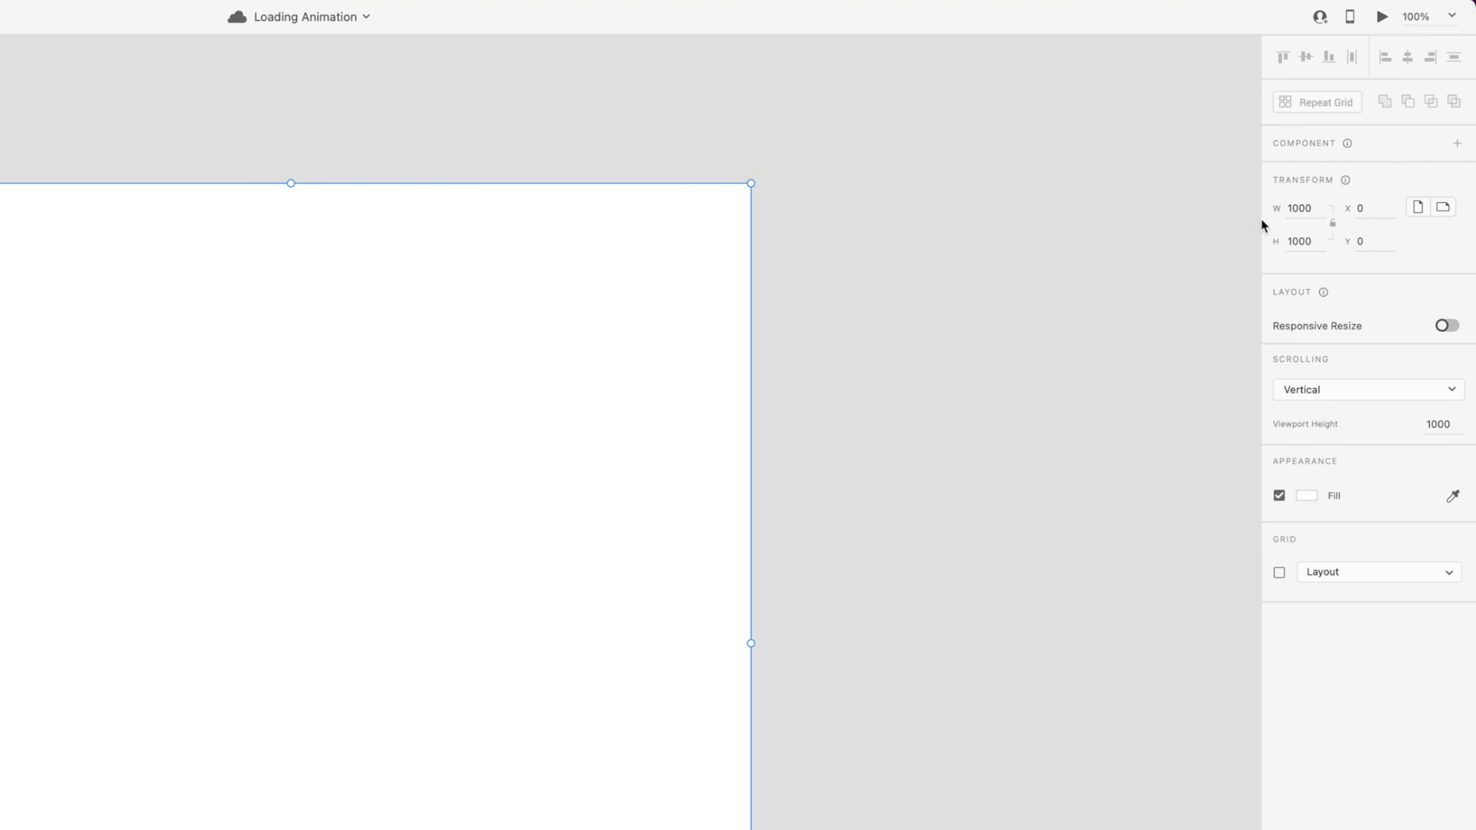
# On the 1000 × 1000 artboard, draw a 102-pixel circle on the left side.
pyautogui.click(1320, 207)
pyautogui.click(1312, 240)
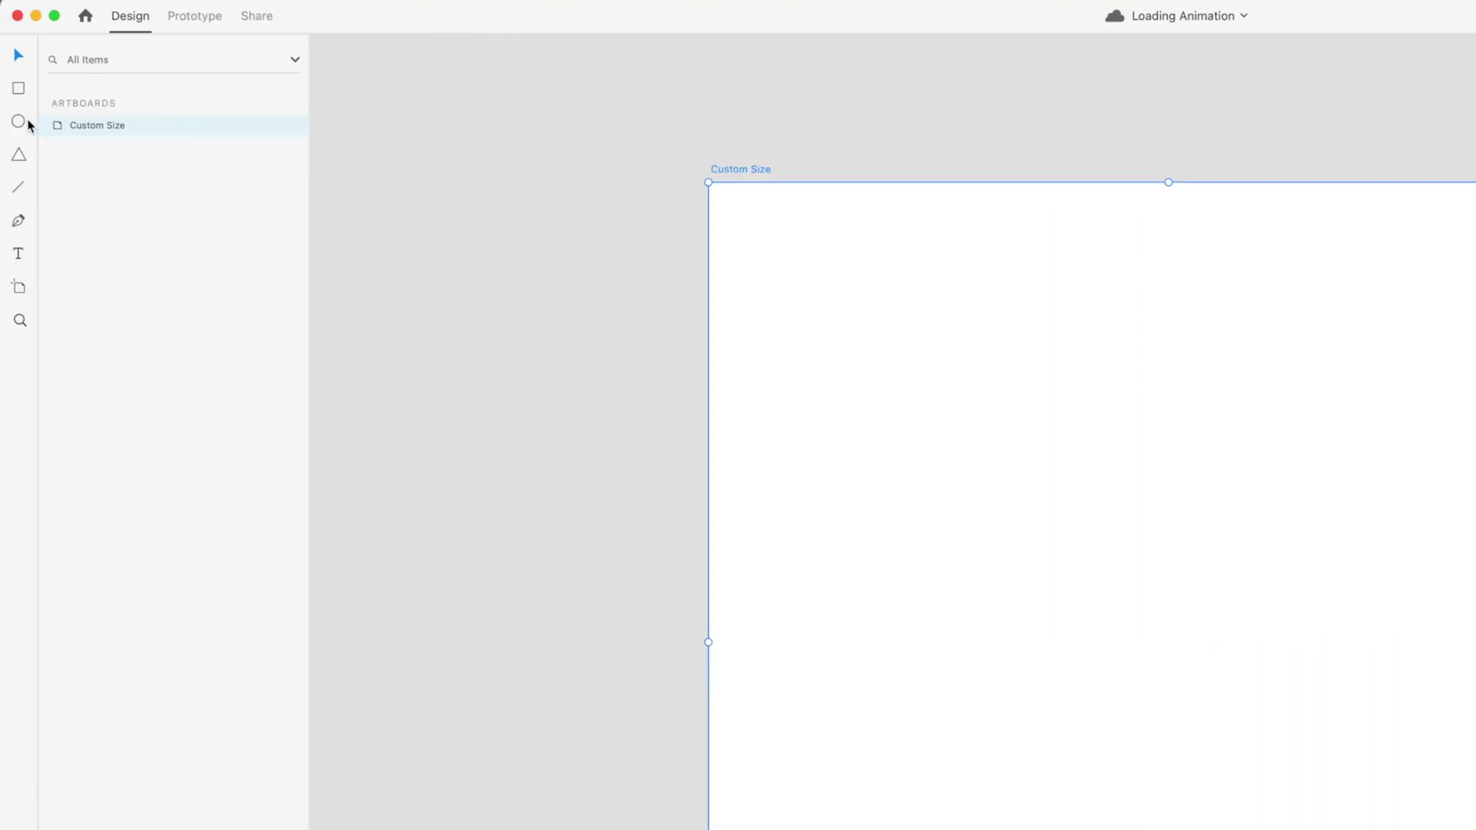
pyautogui.click(24, 125)
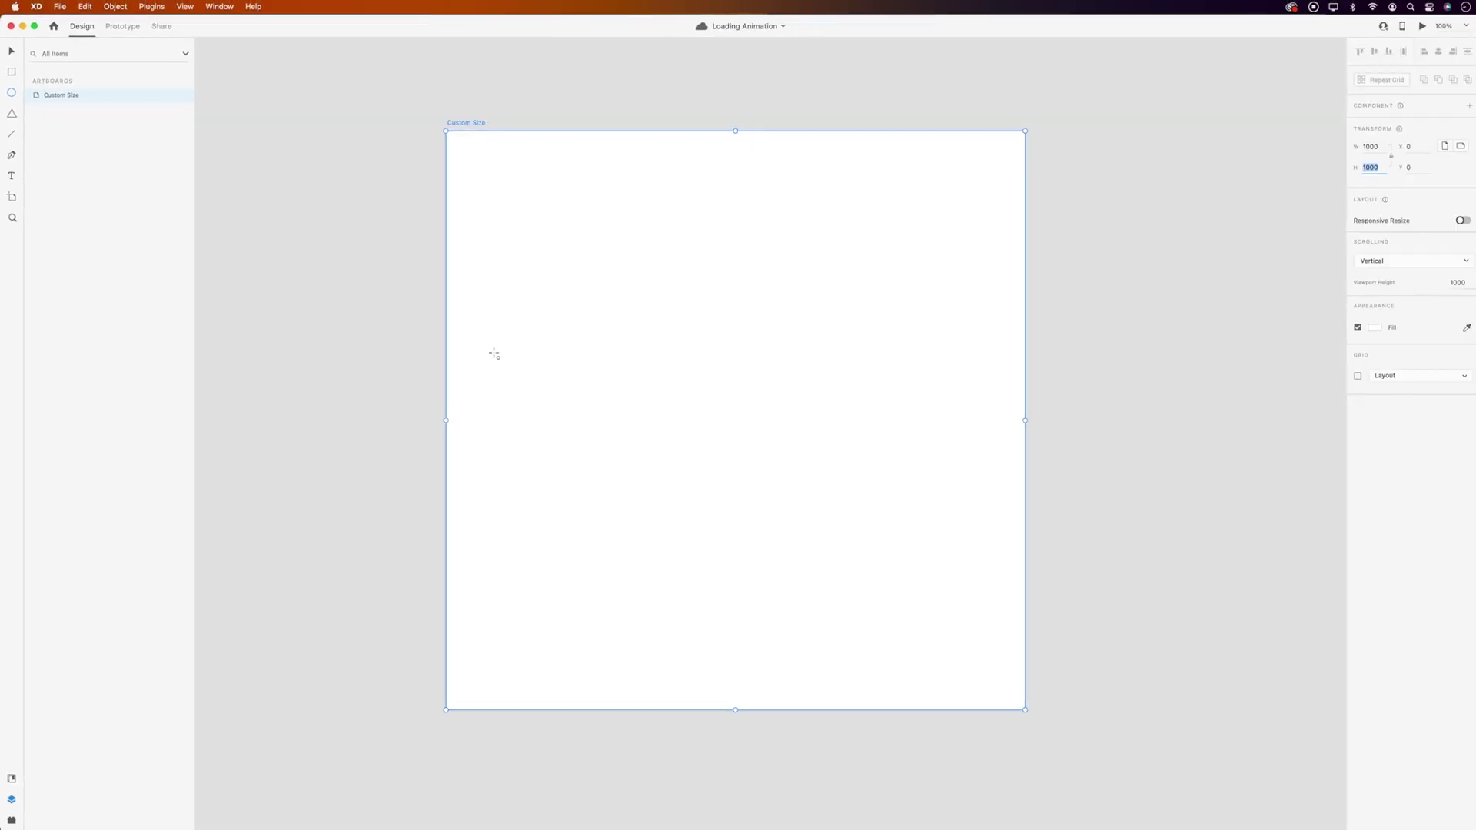
pyautogui.moveTo(540, 362); pyautogui.dragTo(621, 421)
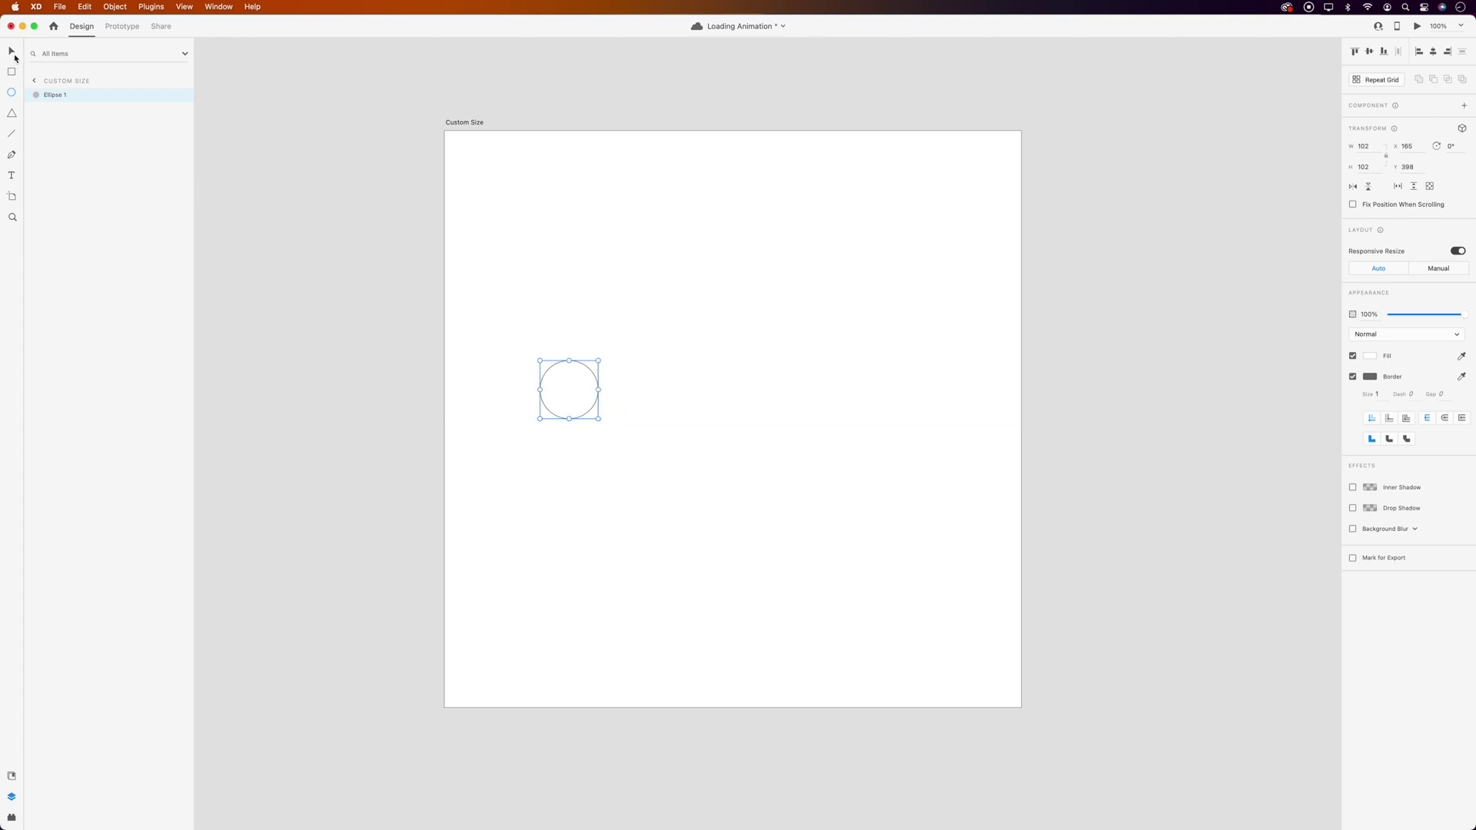
# Fill the circle with the blue #515CED document colour and remove its border.
pyautogui.click(14, 55)
pyautogui.click(11, 776)
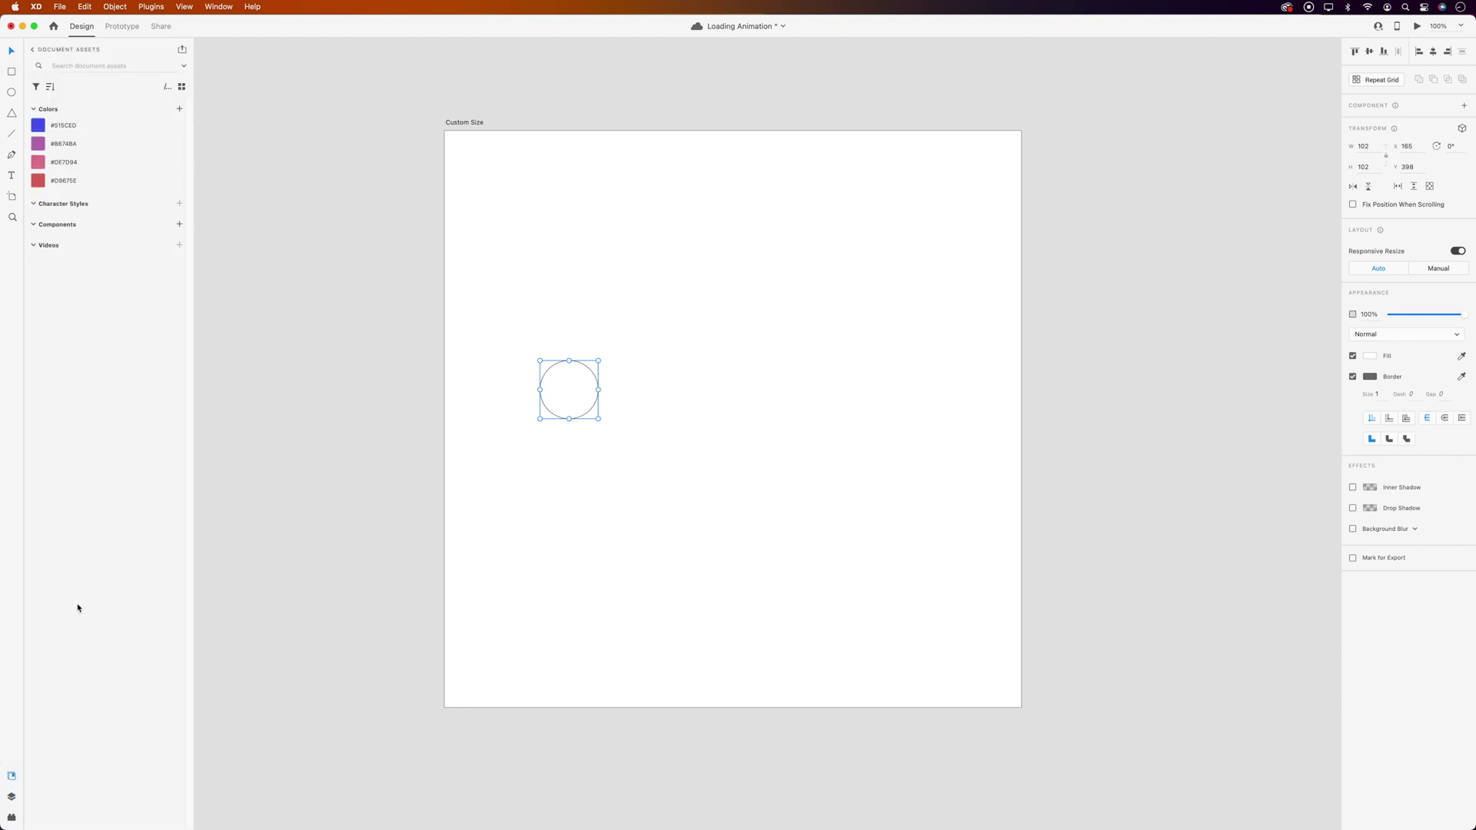
pyautogui.click(130, 130)
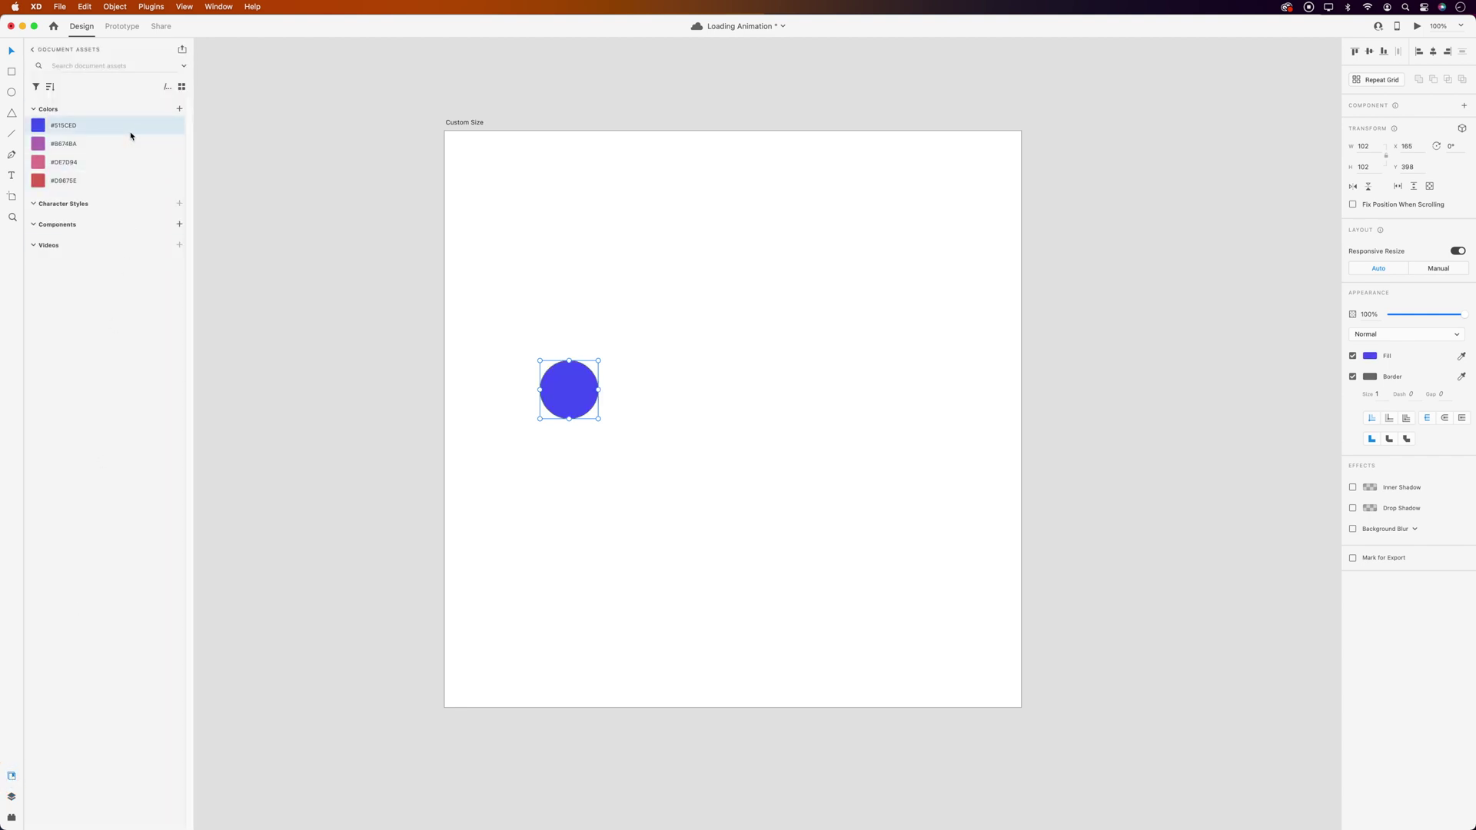
pyautogui.click(1354, 377)
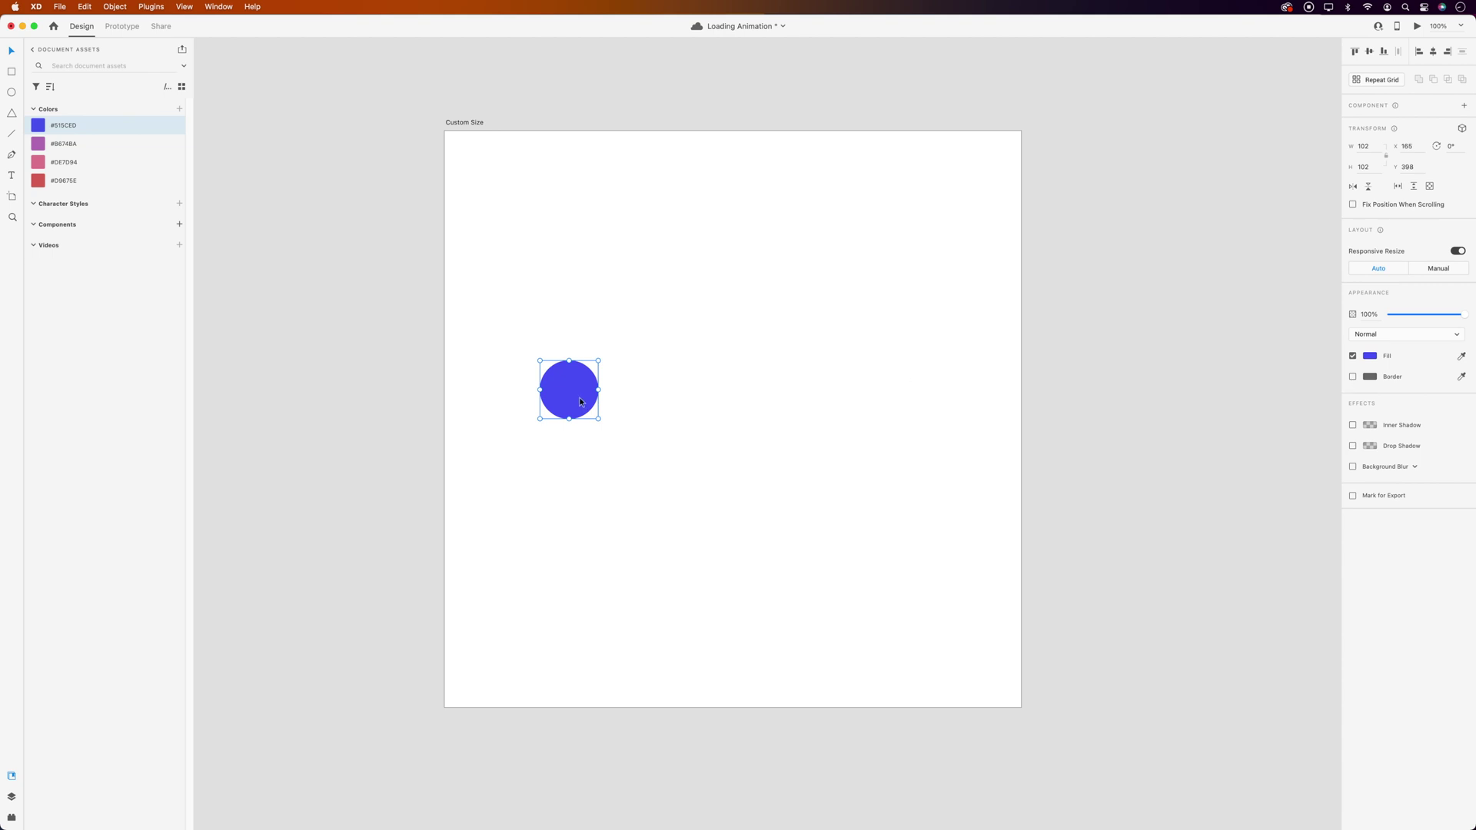
# Duplicate the circle into a row of four, space them evenly and center the row.
pyautogui.moveTo(579, 398); pyautogui.dragTo(874, 400)
pyautogui.moveTo(903, 458); pyautogui.dragTo(509, 343)
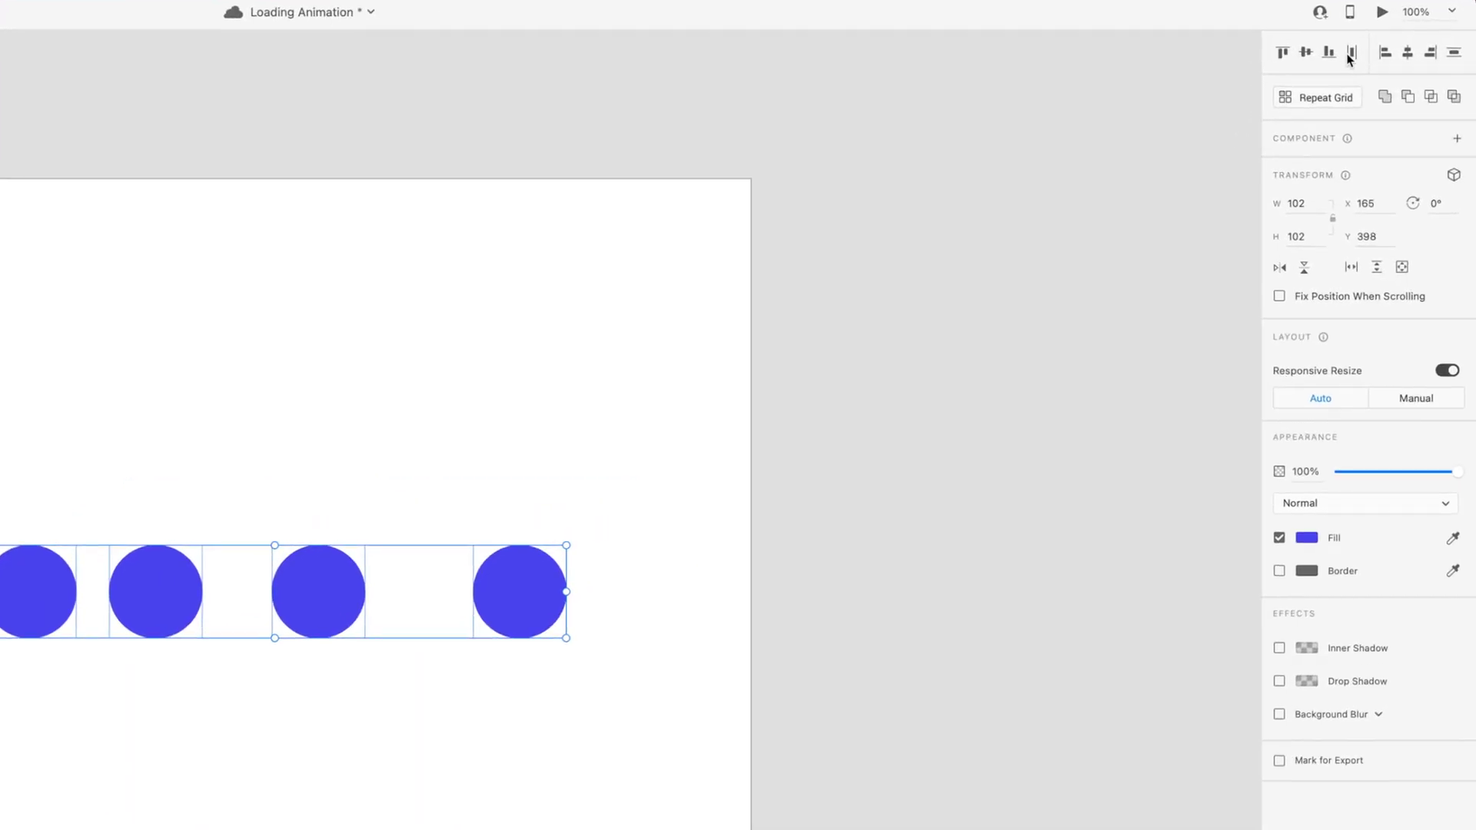
pyautogui.click(1350, 55)
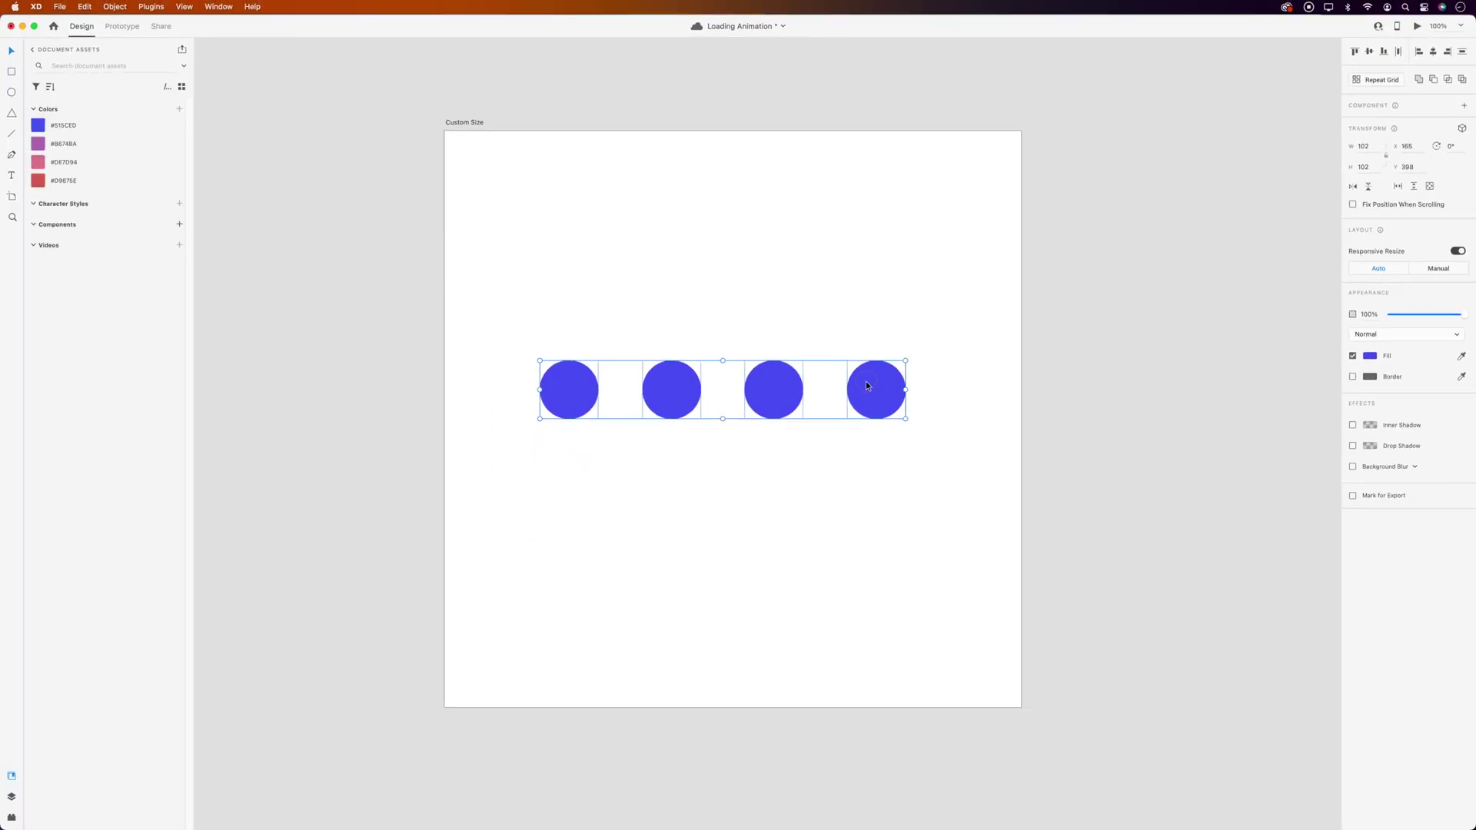
pyautogui.moveTo(510, 574); pyautogui.dragTo(521, 634)
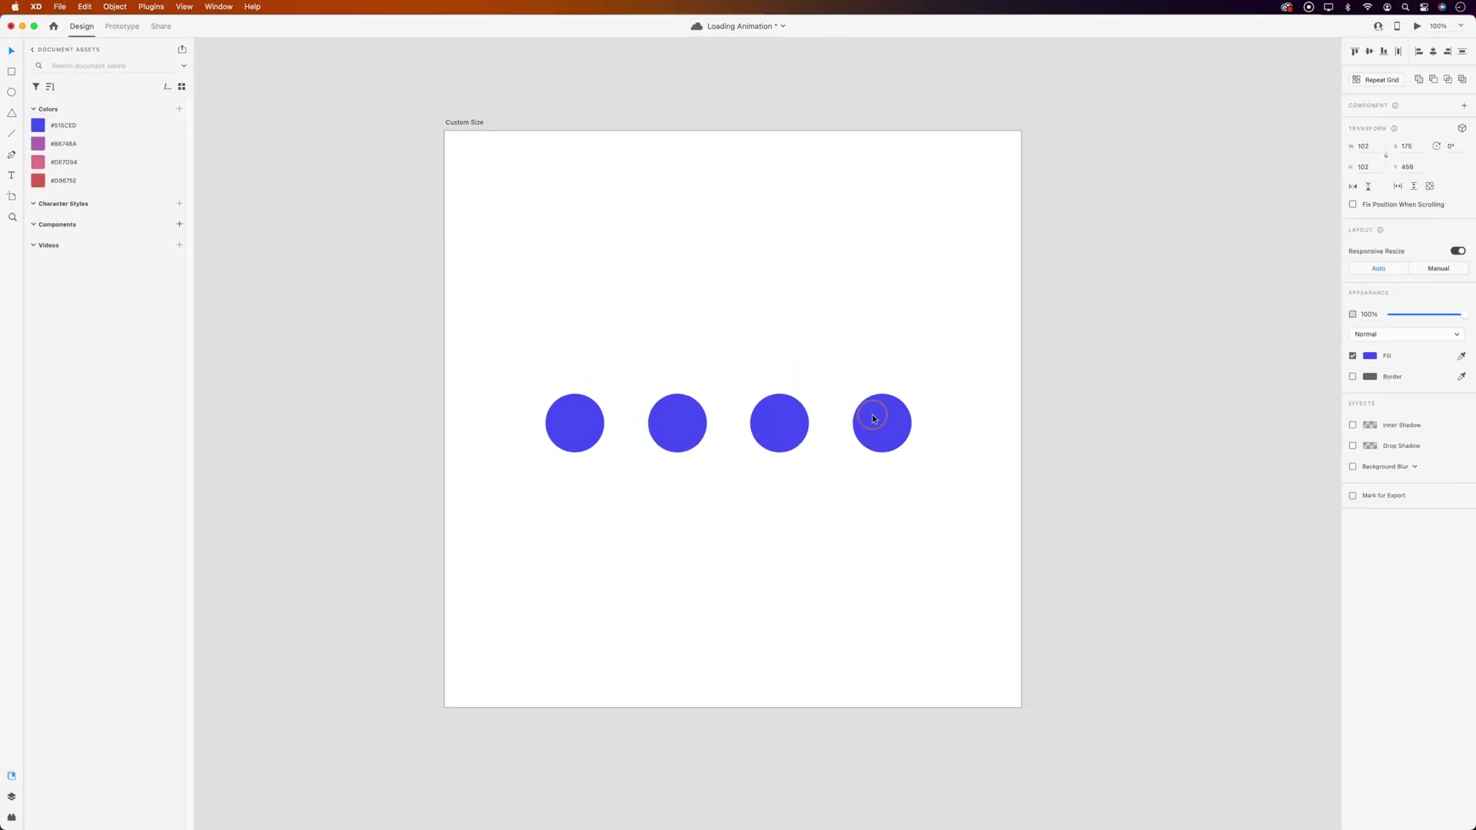
pyautogui.moveTo(874, 419); pyautogui.dragTo(879, 415)
pyautogui.click(662, 382)
# Fill the second, third and fourth circles with purple, pink and red document colours.
pyautogui.click(670, 409)
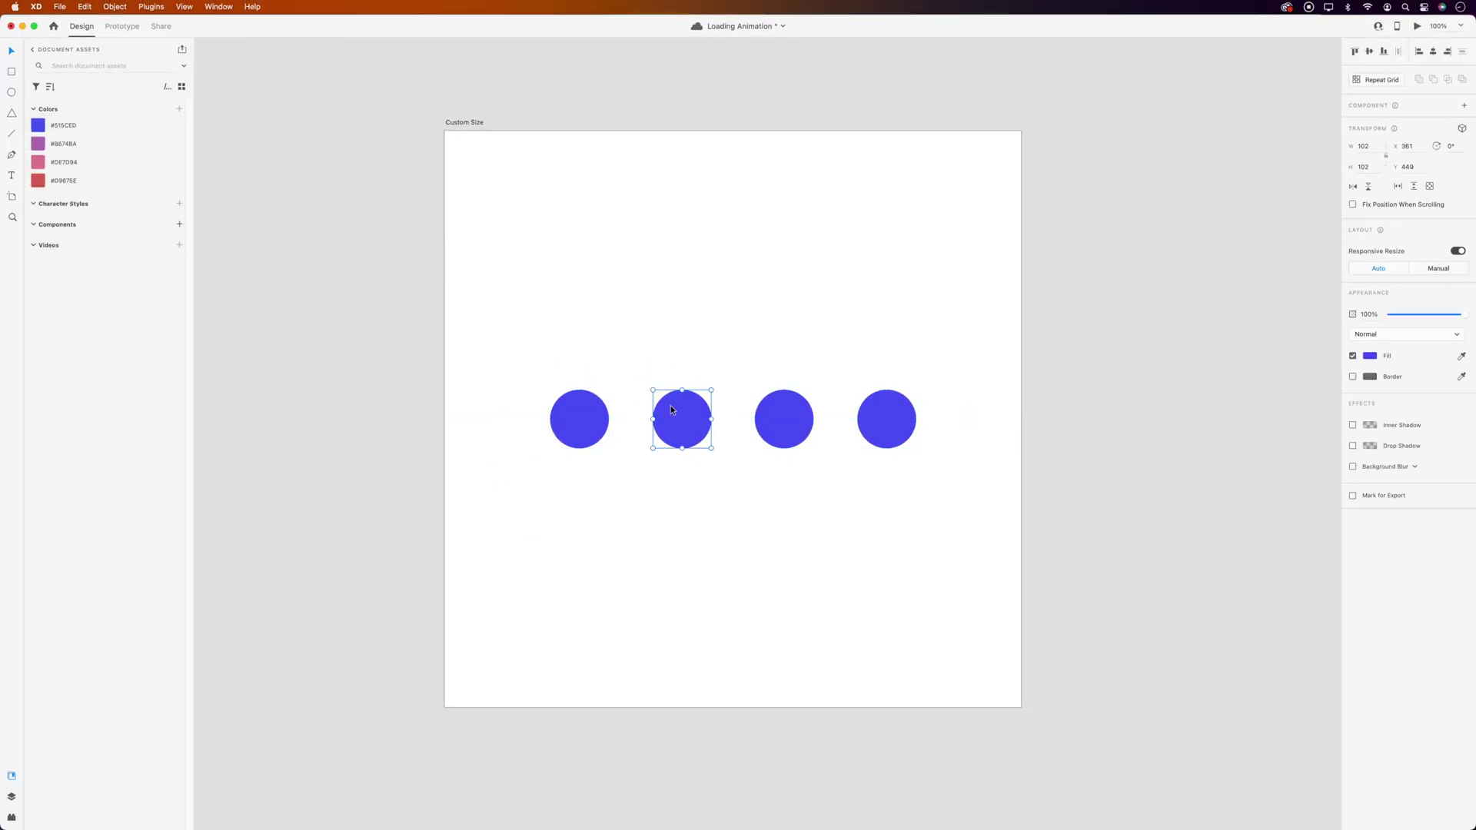
pyautogui.click(65, 144)
pyautogui.click(764, 419)
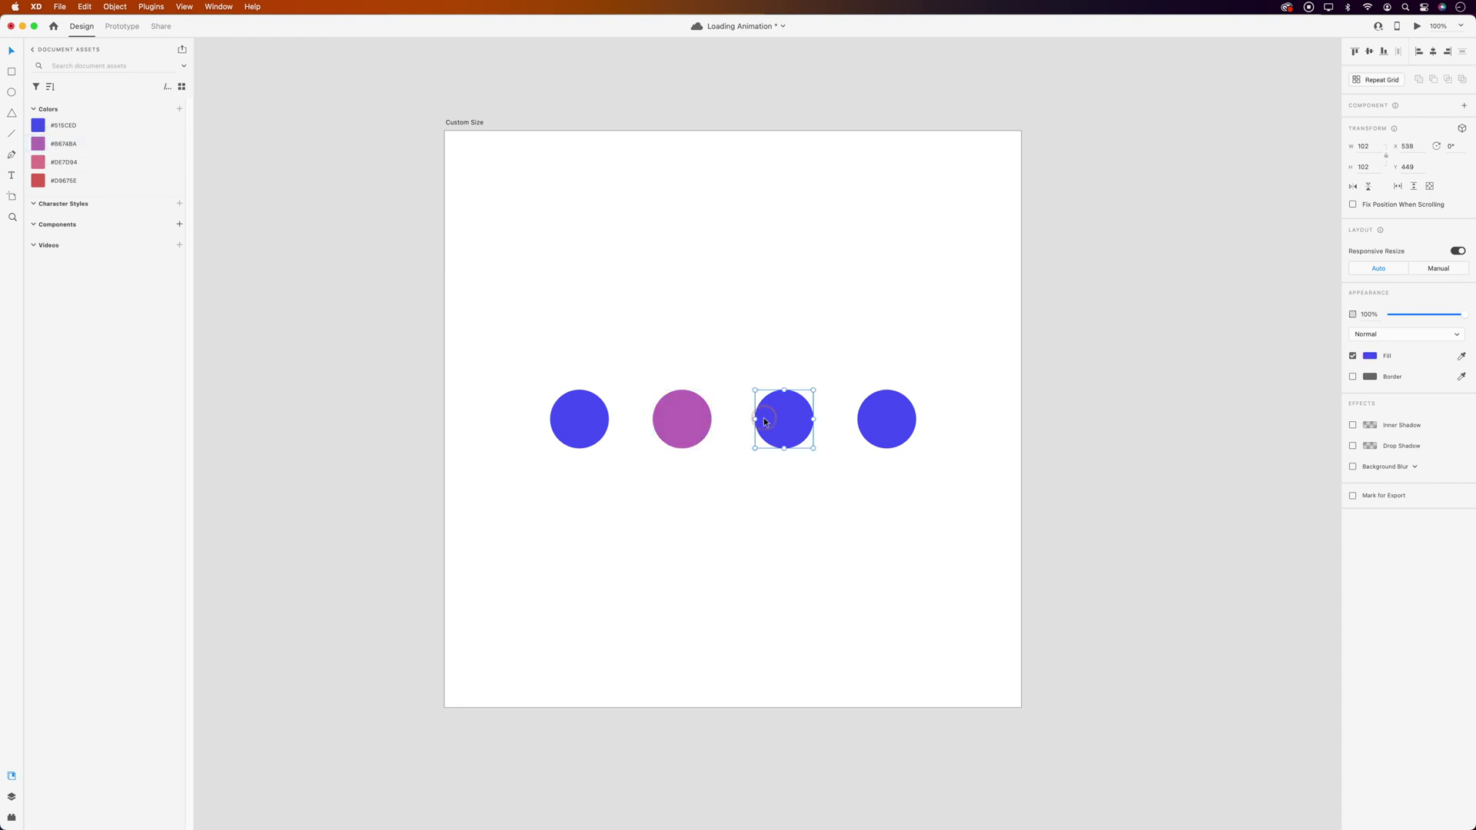
pyautogui.click(144, 163)
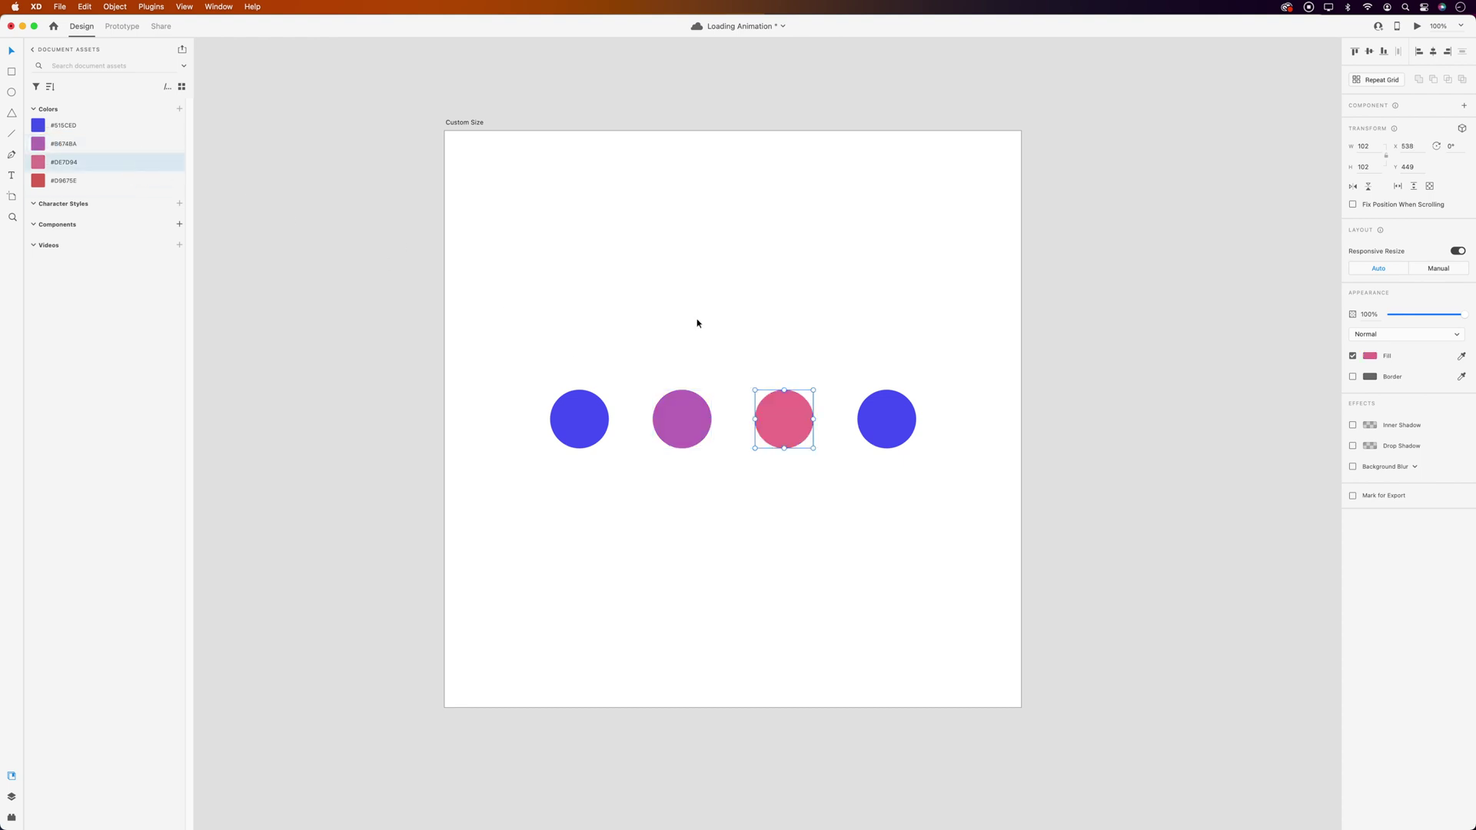
pyautogui.click(870, 415)
pyautogui.click(66, 181)
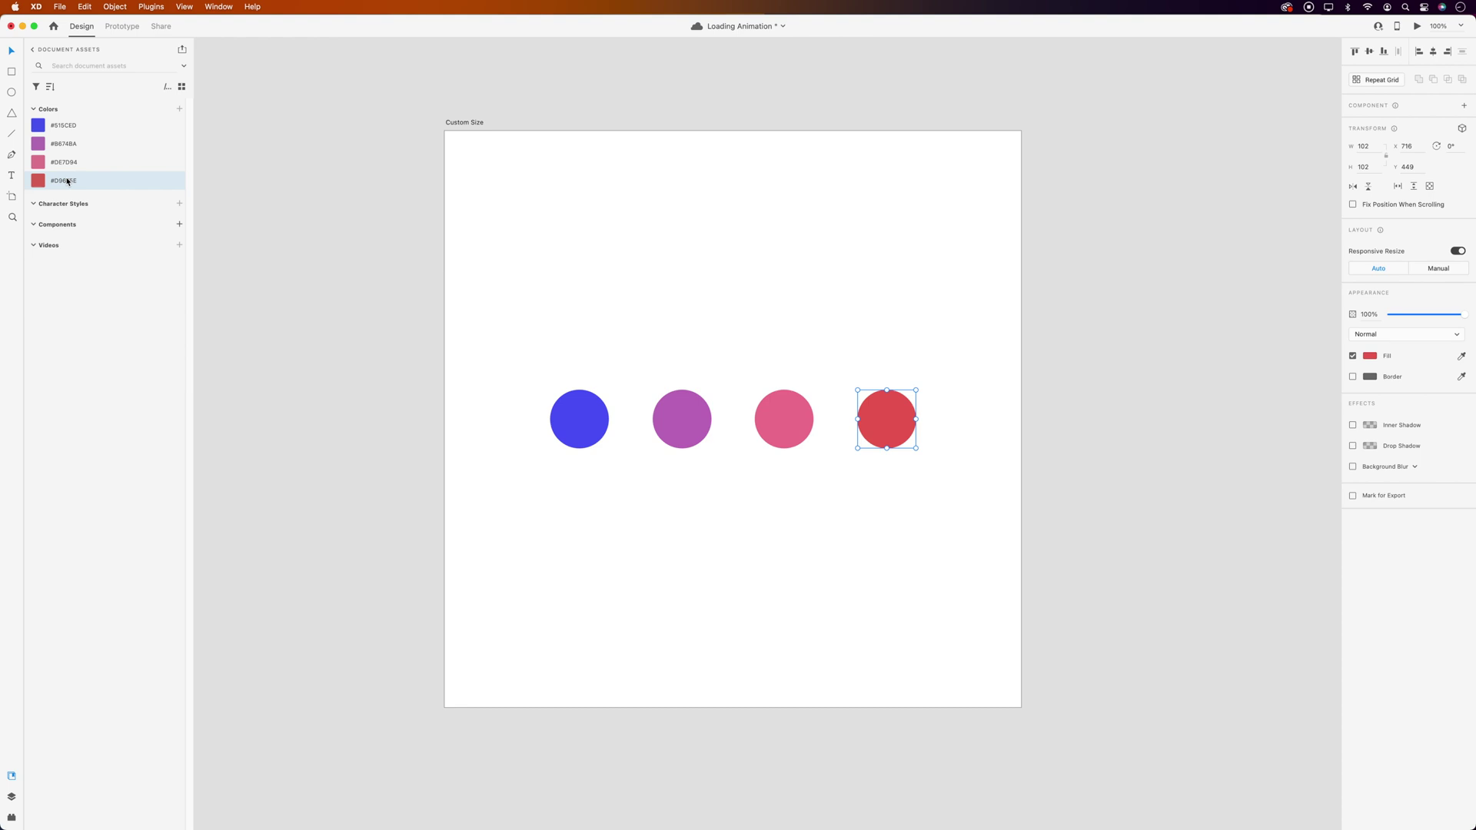
# Reorder the layers with Ellipse 1 on top and Ellipse 3 above Ellipse 4.
pyautogui.click(11, 797)
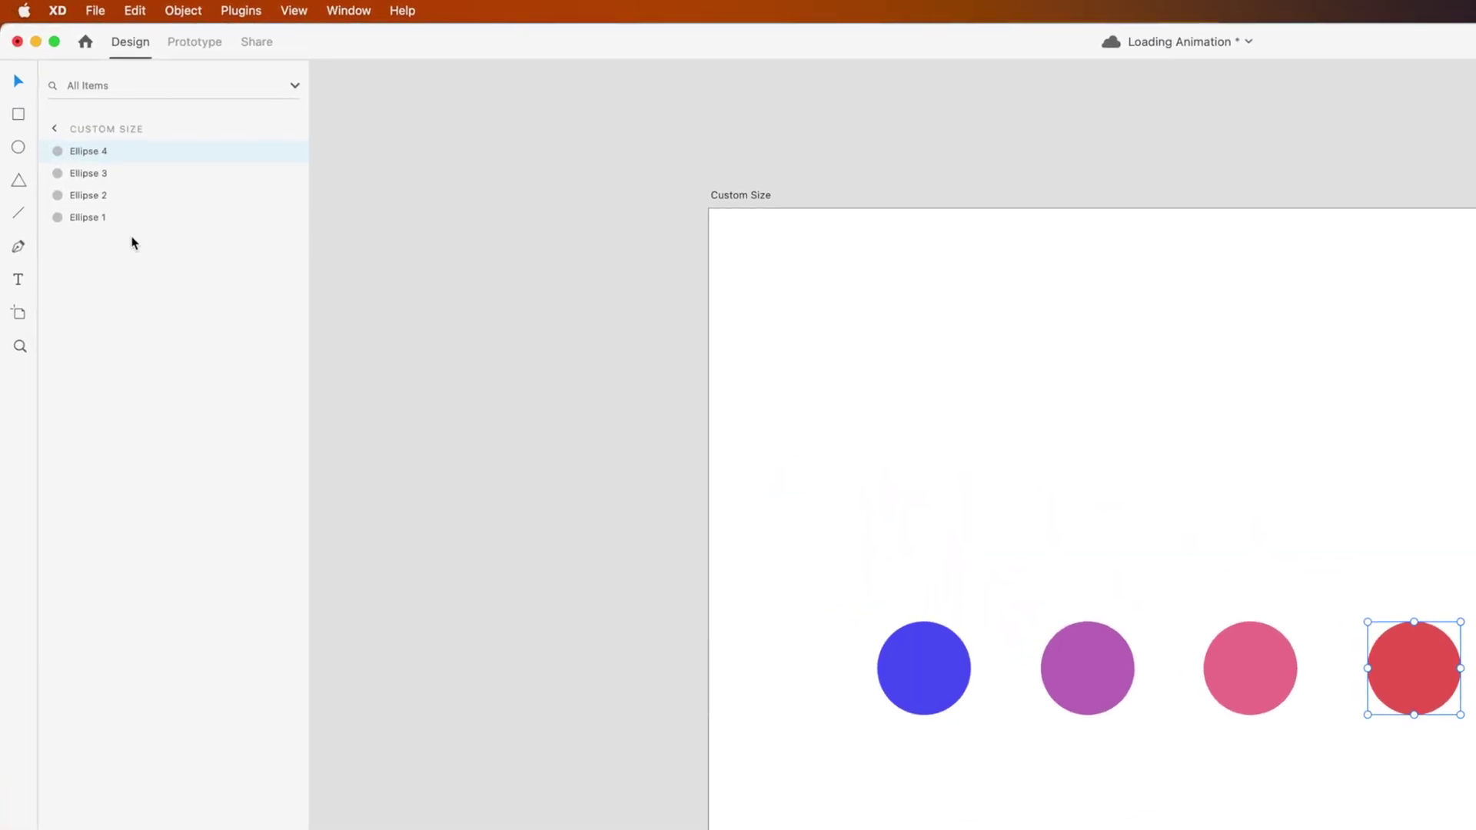
pyautogui.moveTo(122, 218); pyautogui.dragTo(129, 166)
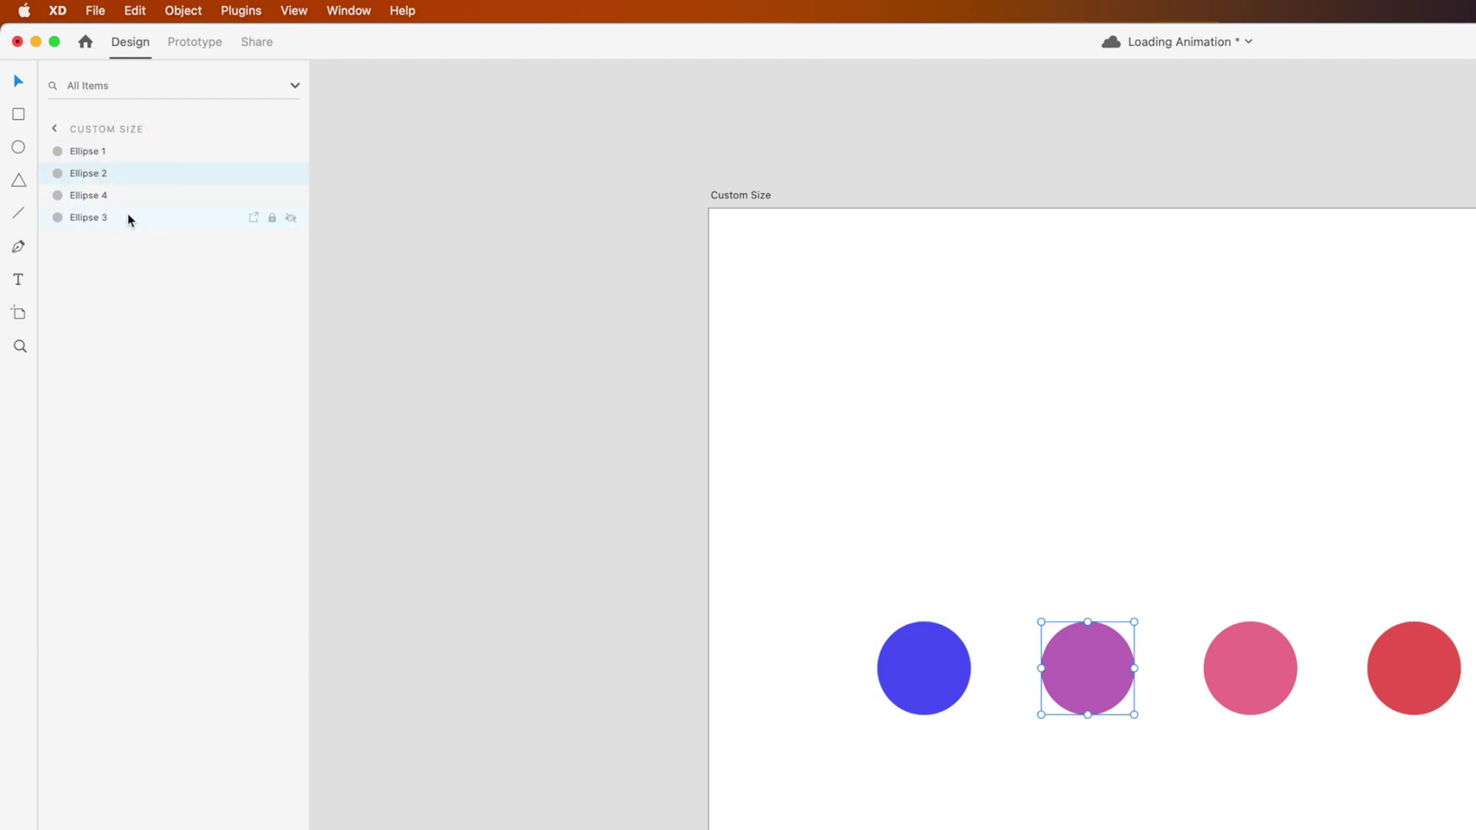
pyautogui.moveTo(128, 220); pyautogui.dragTo(132, 195)
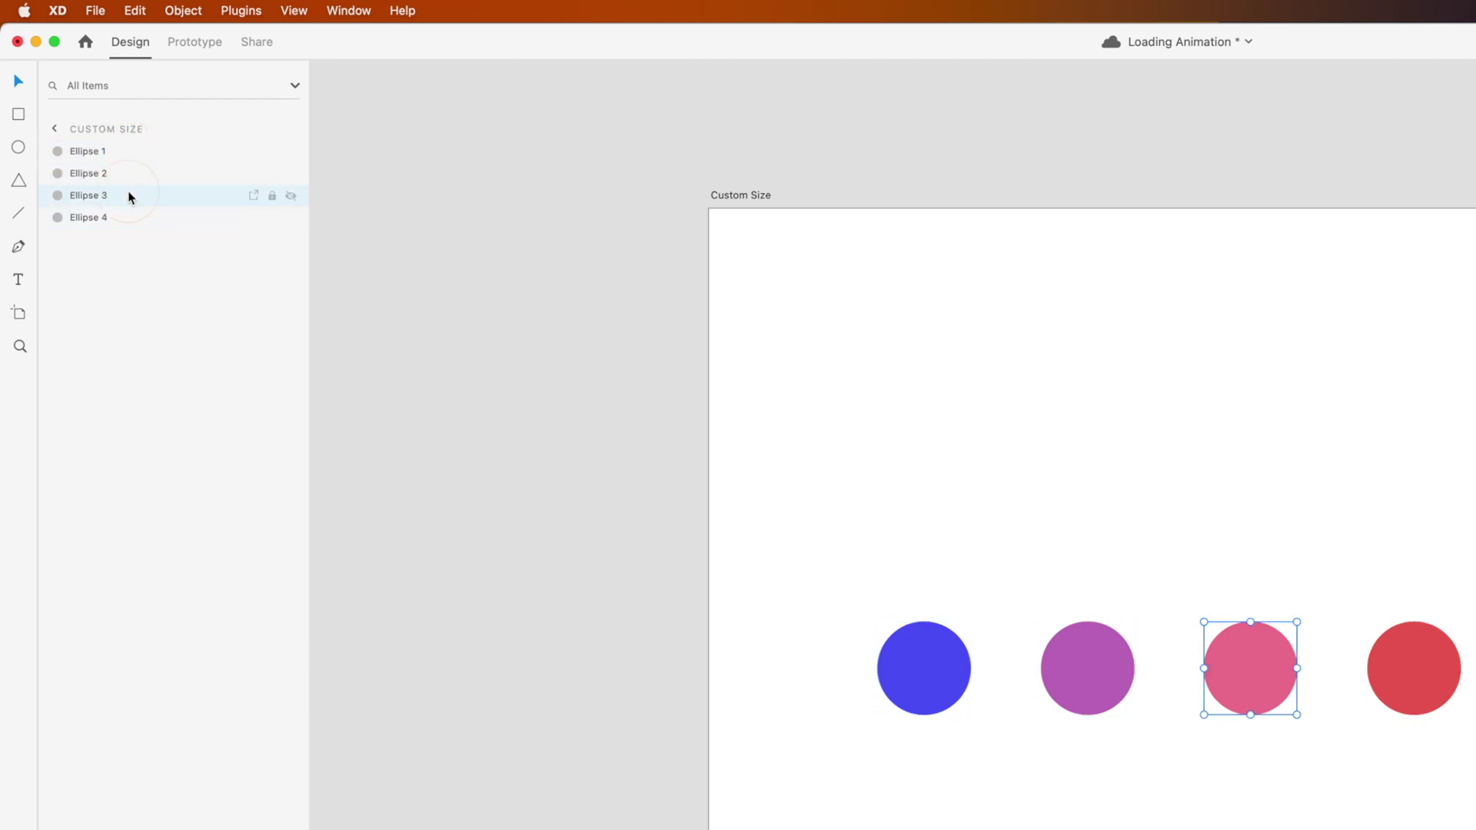
# Rename the artboard to 'Loading Animation'.
pyautogui.doubleClick(767, 196)
pyautogui.write('Loading')
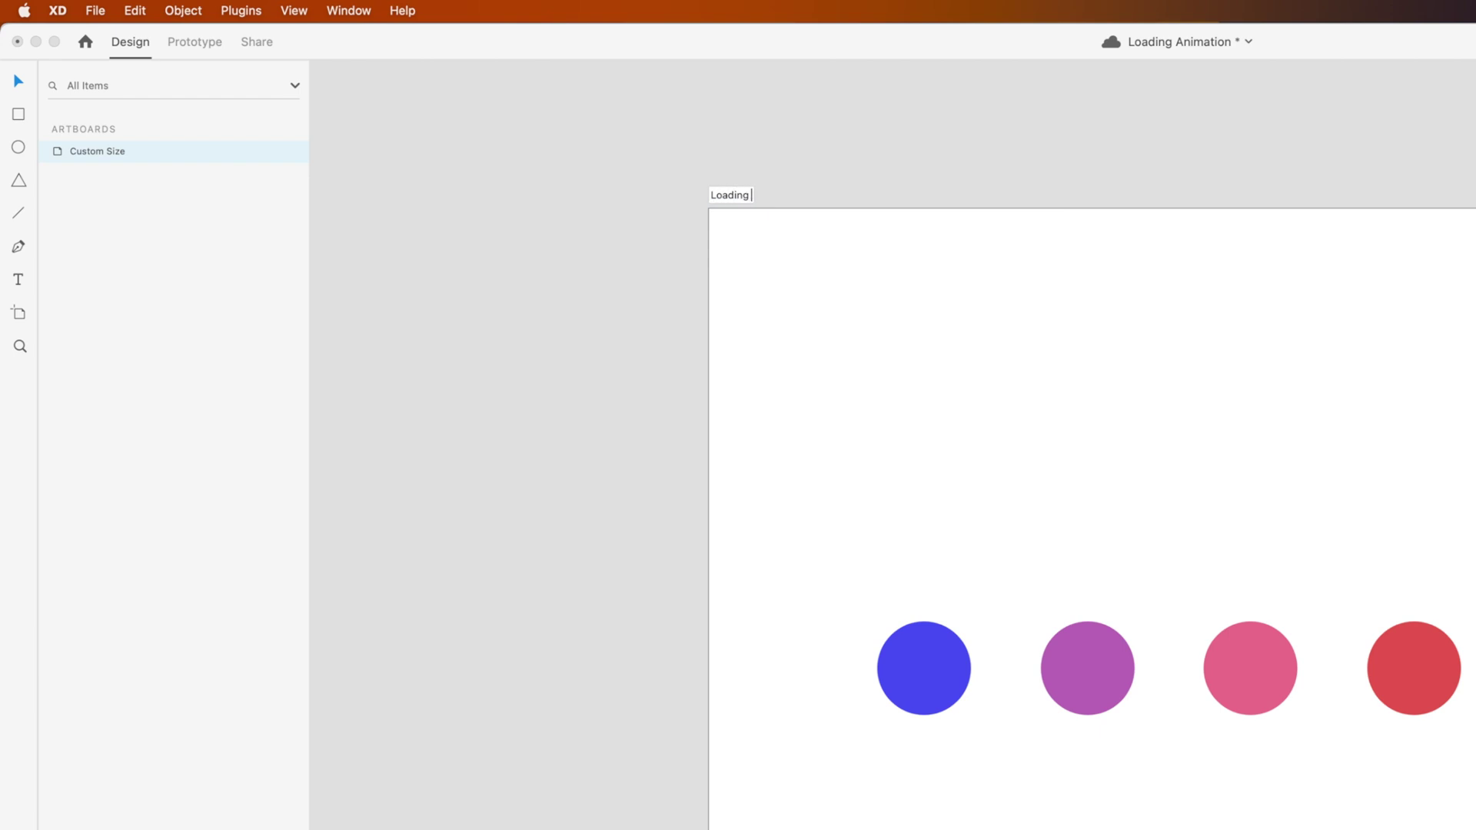
pyautogui.write(' Animation')
pyautogui.press('Return')
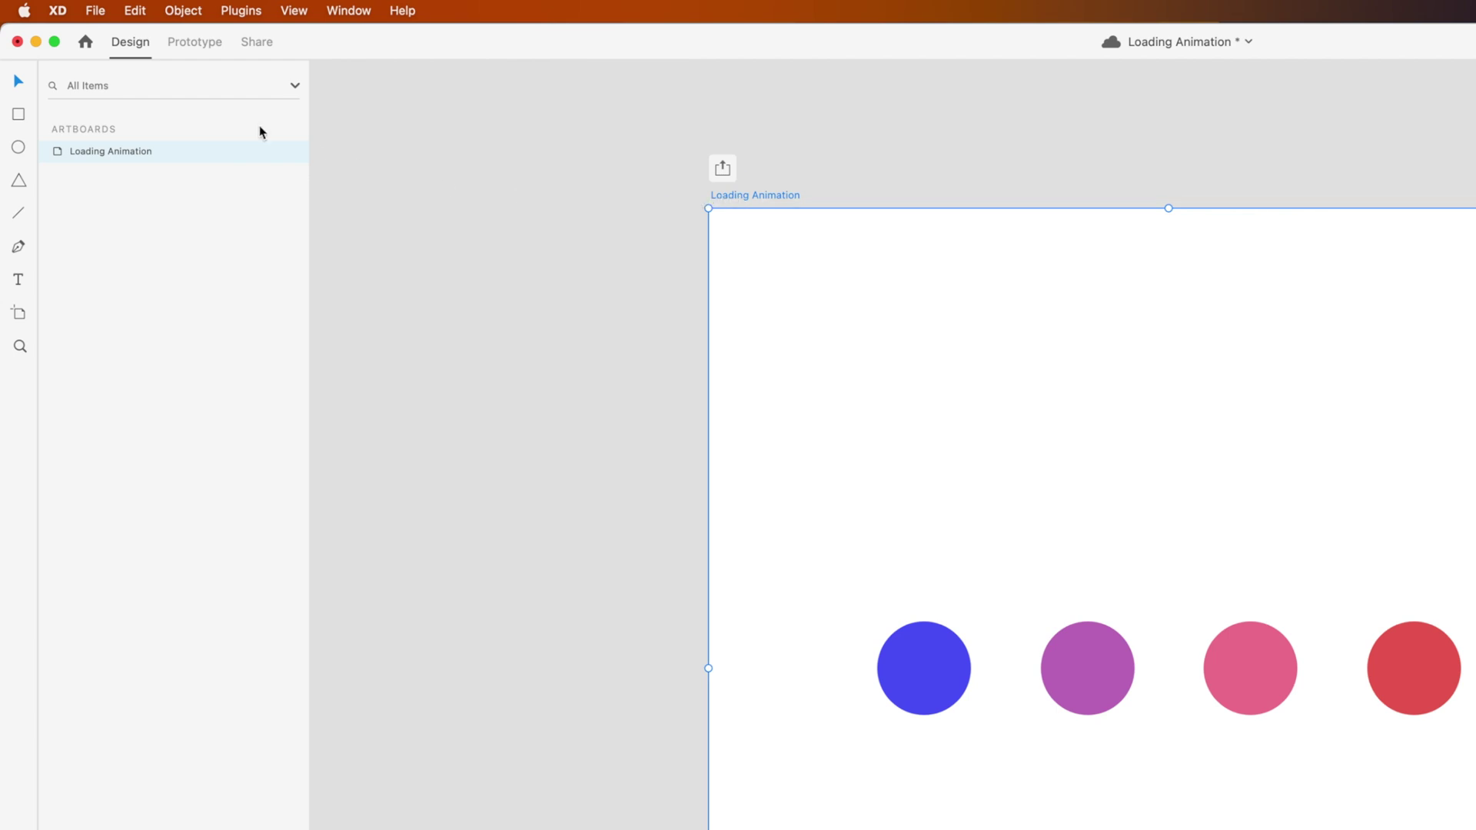
# Export the Loading Animation artboard from the File menu.
pyautogui.click(108, 15)
pyautogui.moveTo(254, 321)
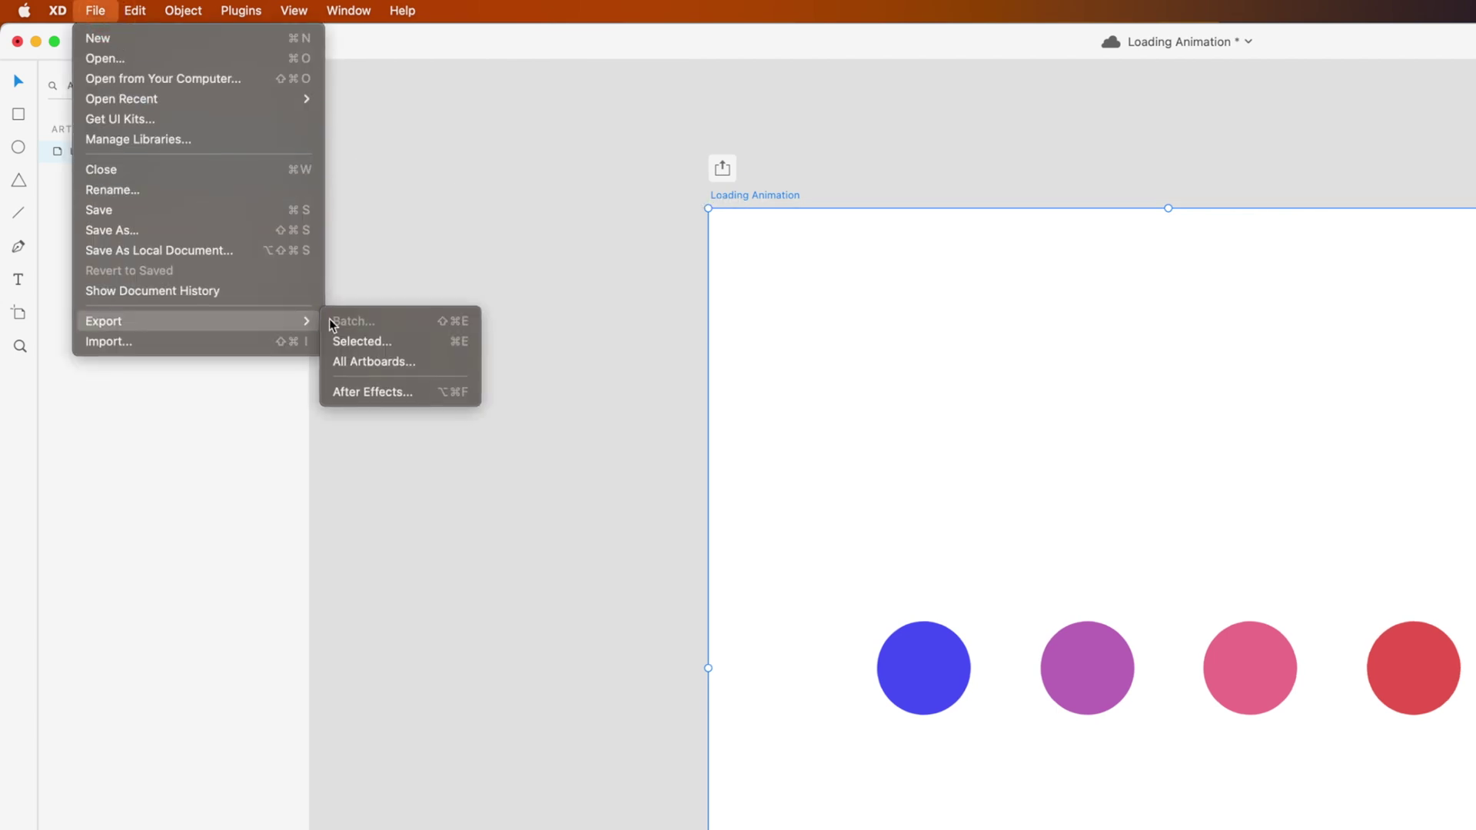
pyautogui.click(338, 362)
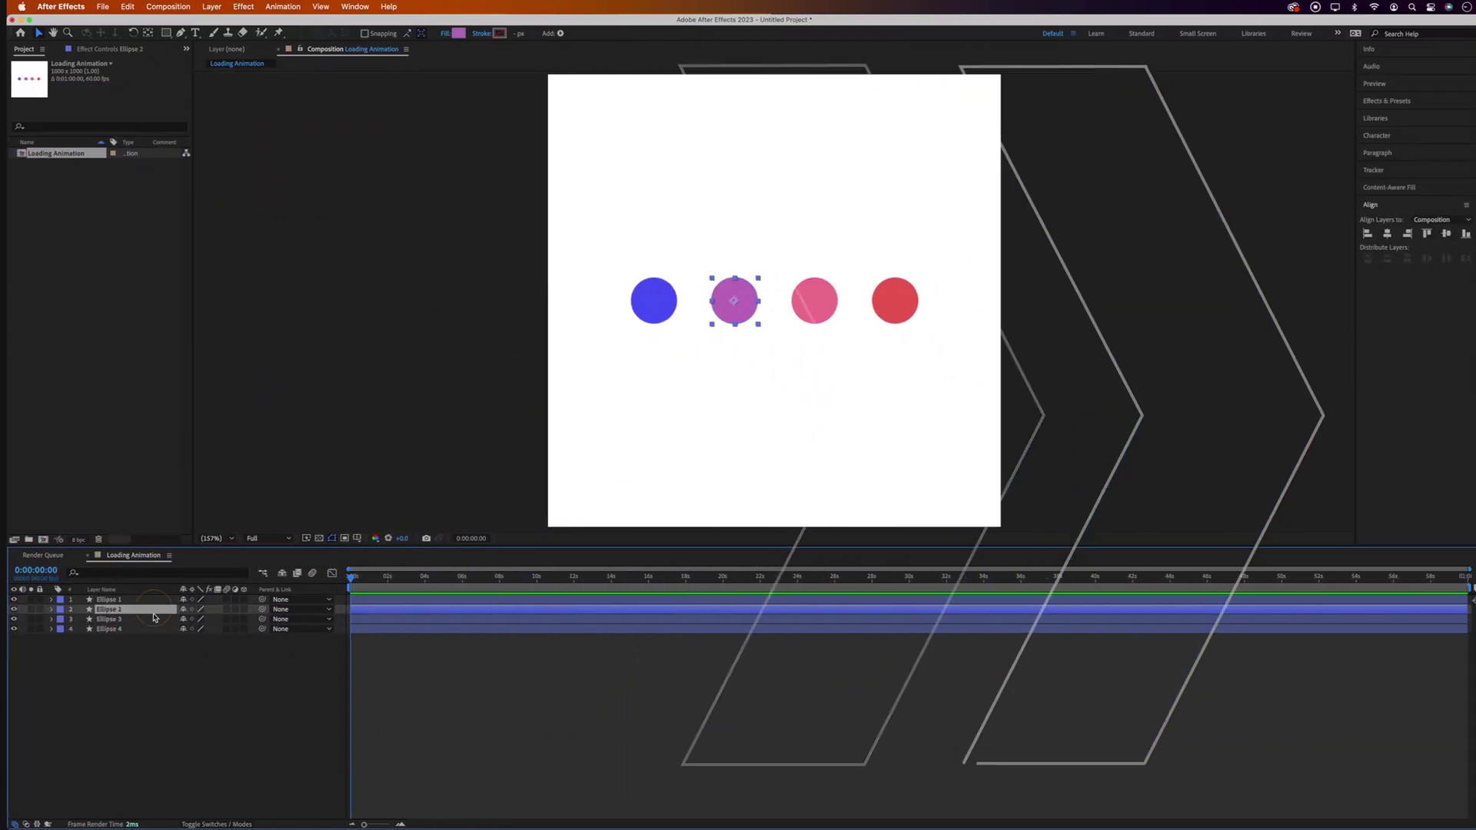
# Change the Loading Animation composition's duration to 0:00:02:00 in Composition Settings.
pyautogui.click(142, 619)
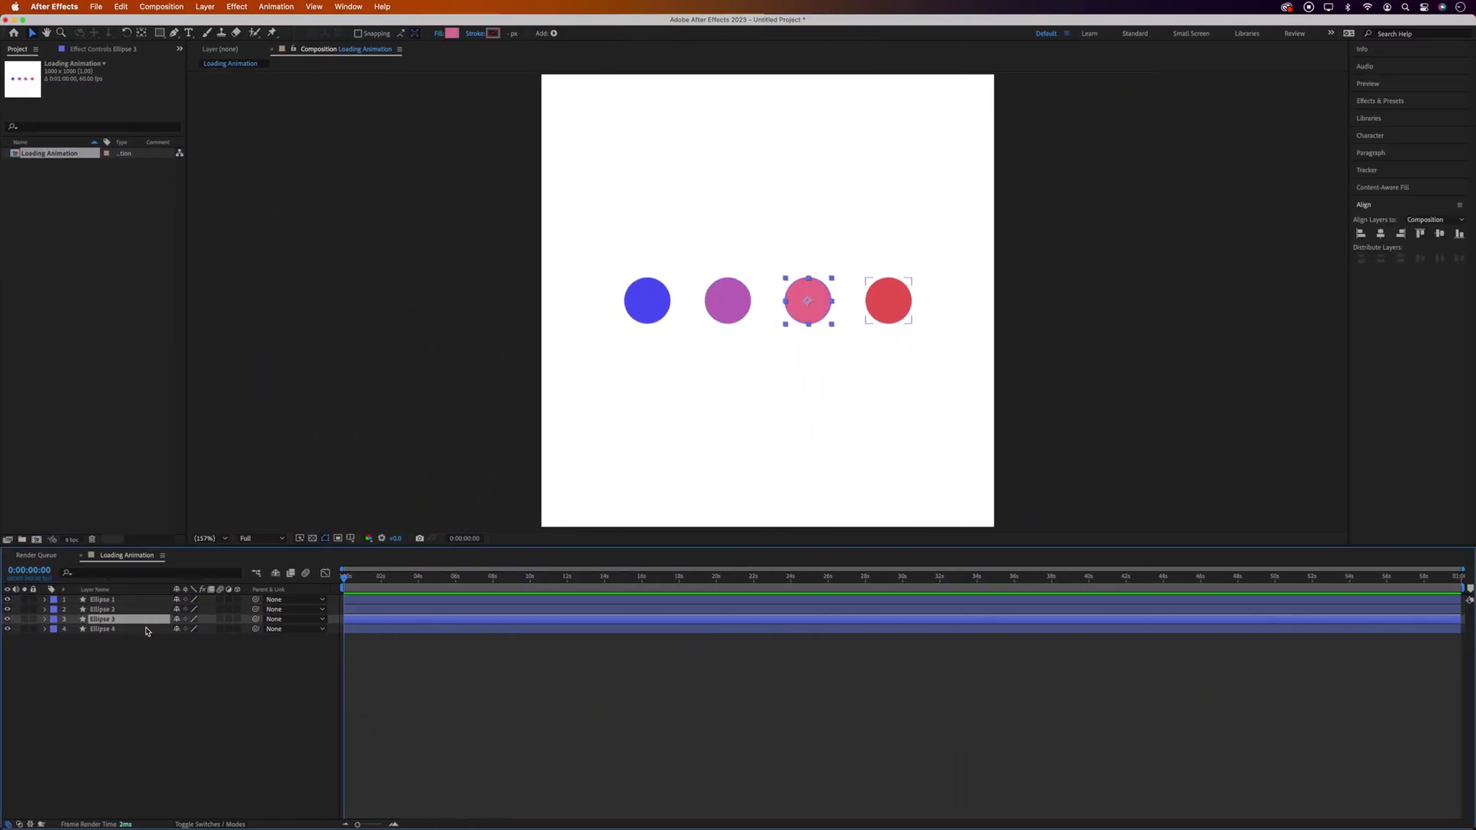
pyautogui.click(146, 630)
pyautogui.click(163, 652)
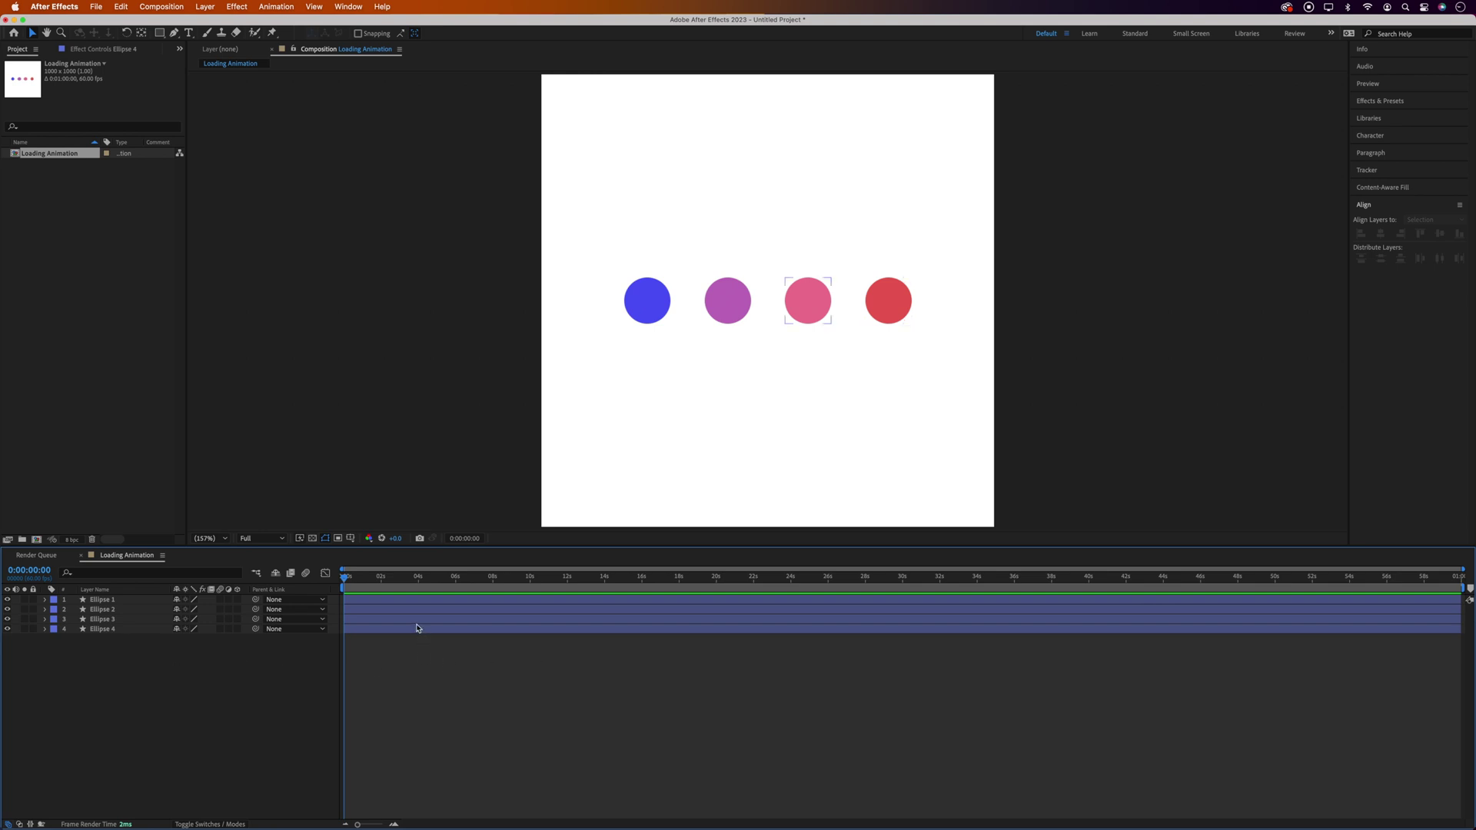
pyautogui.click(782, 625)
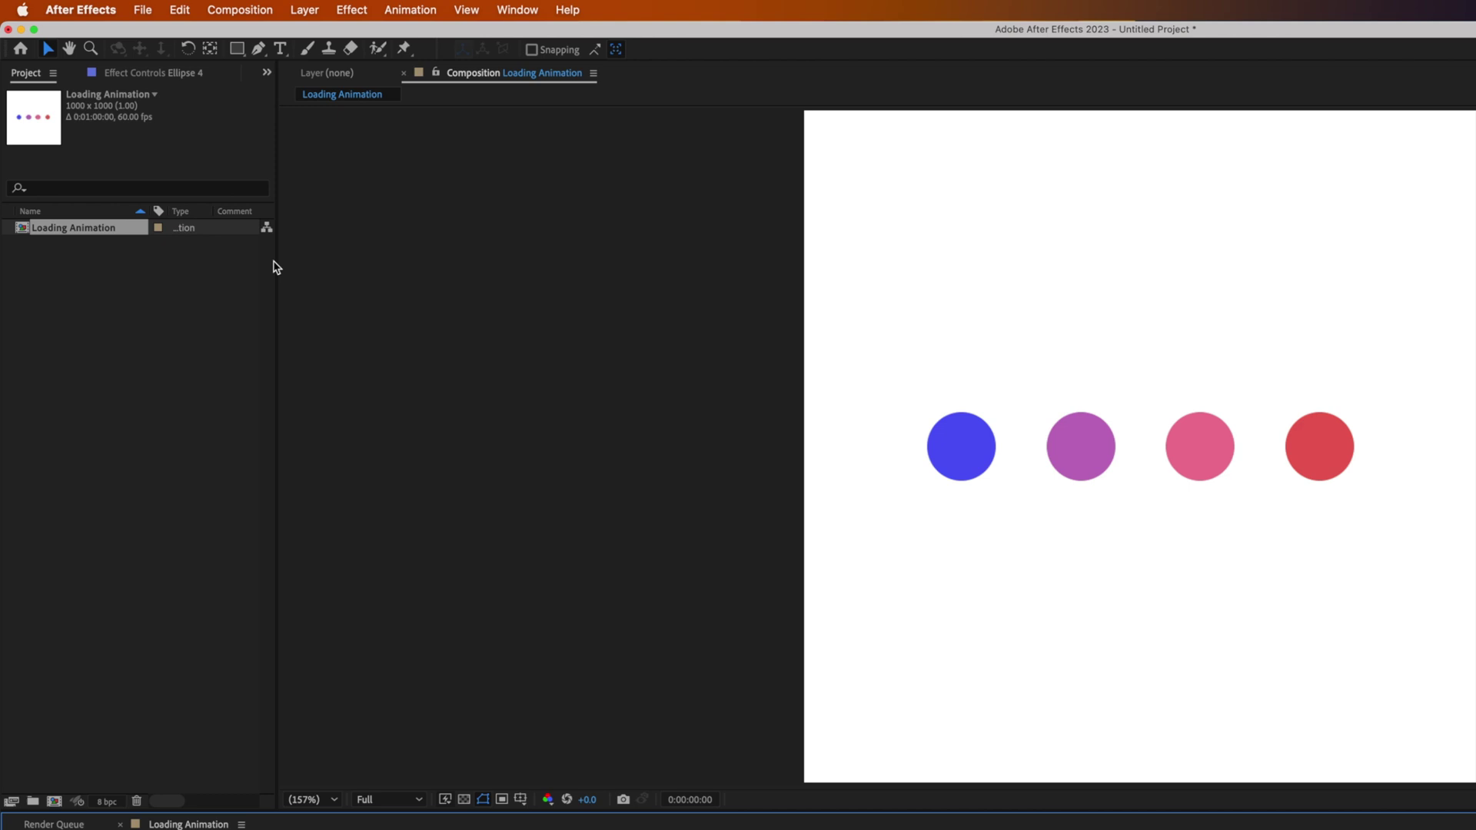
pyautogui.click(318, 19)
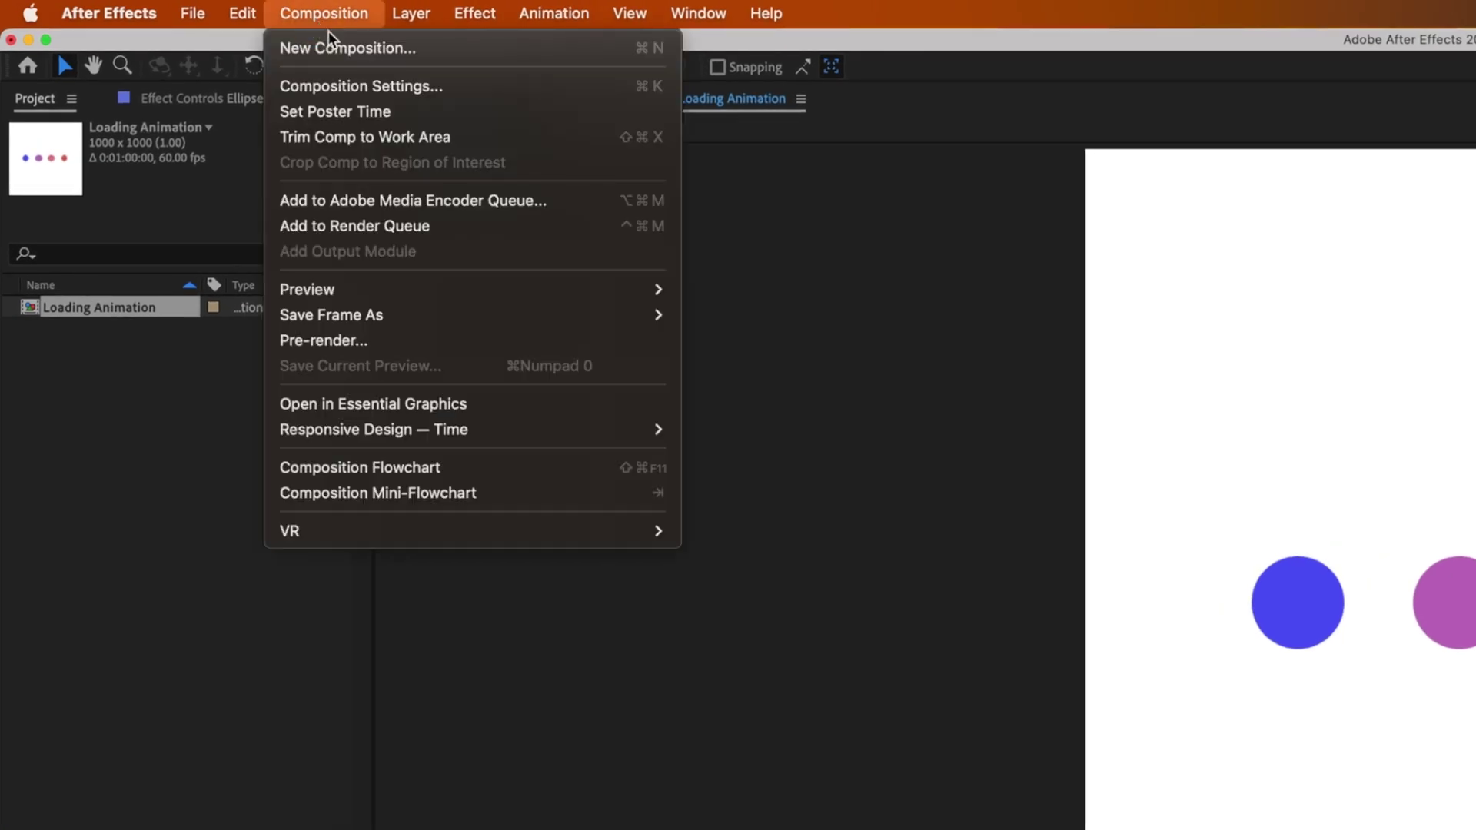
pyautogui.click(343, 86)
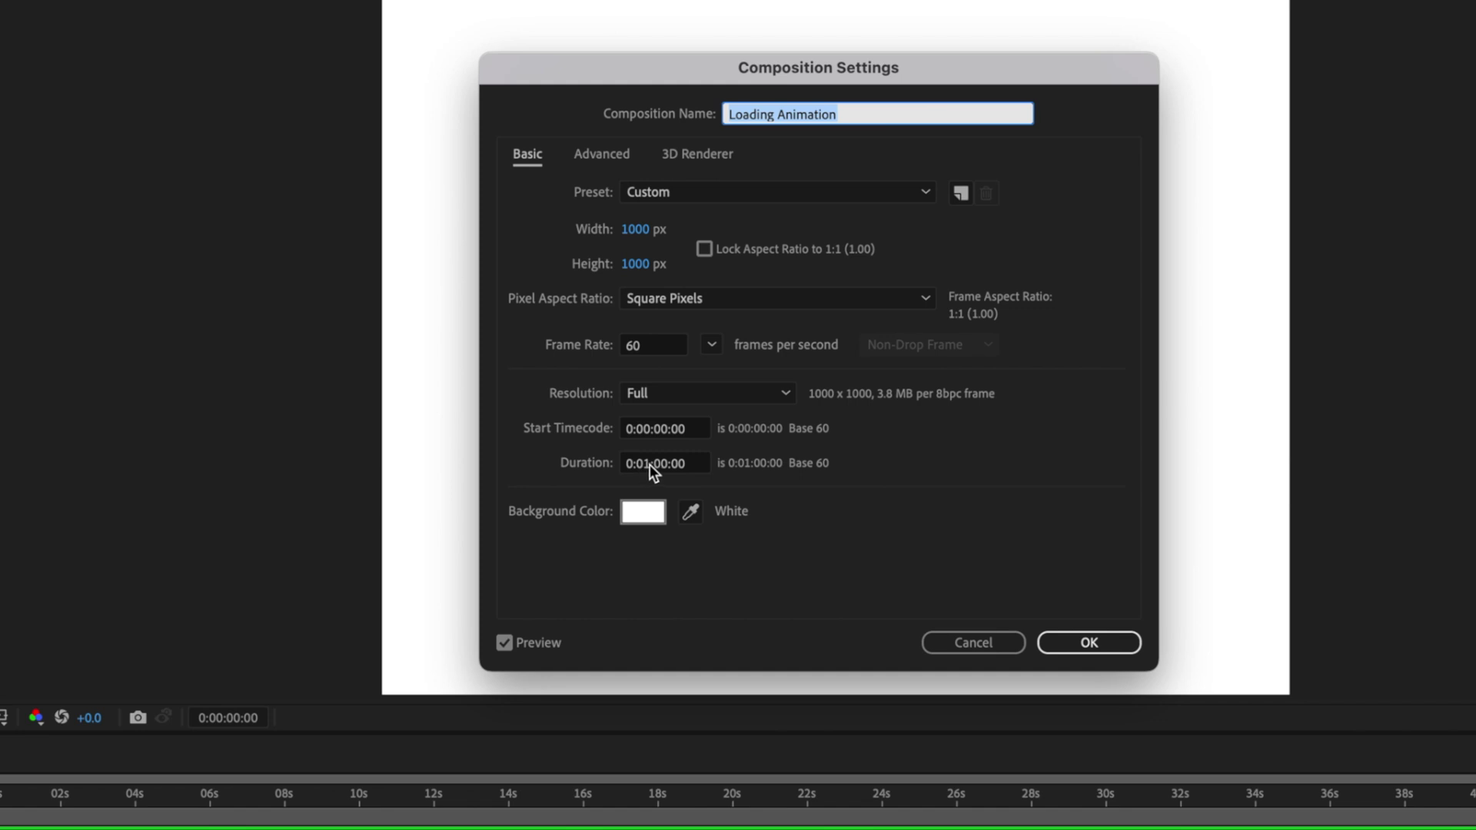
pyautogui.click(649, 464)
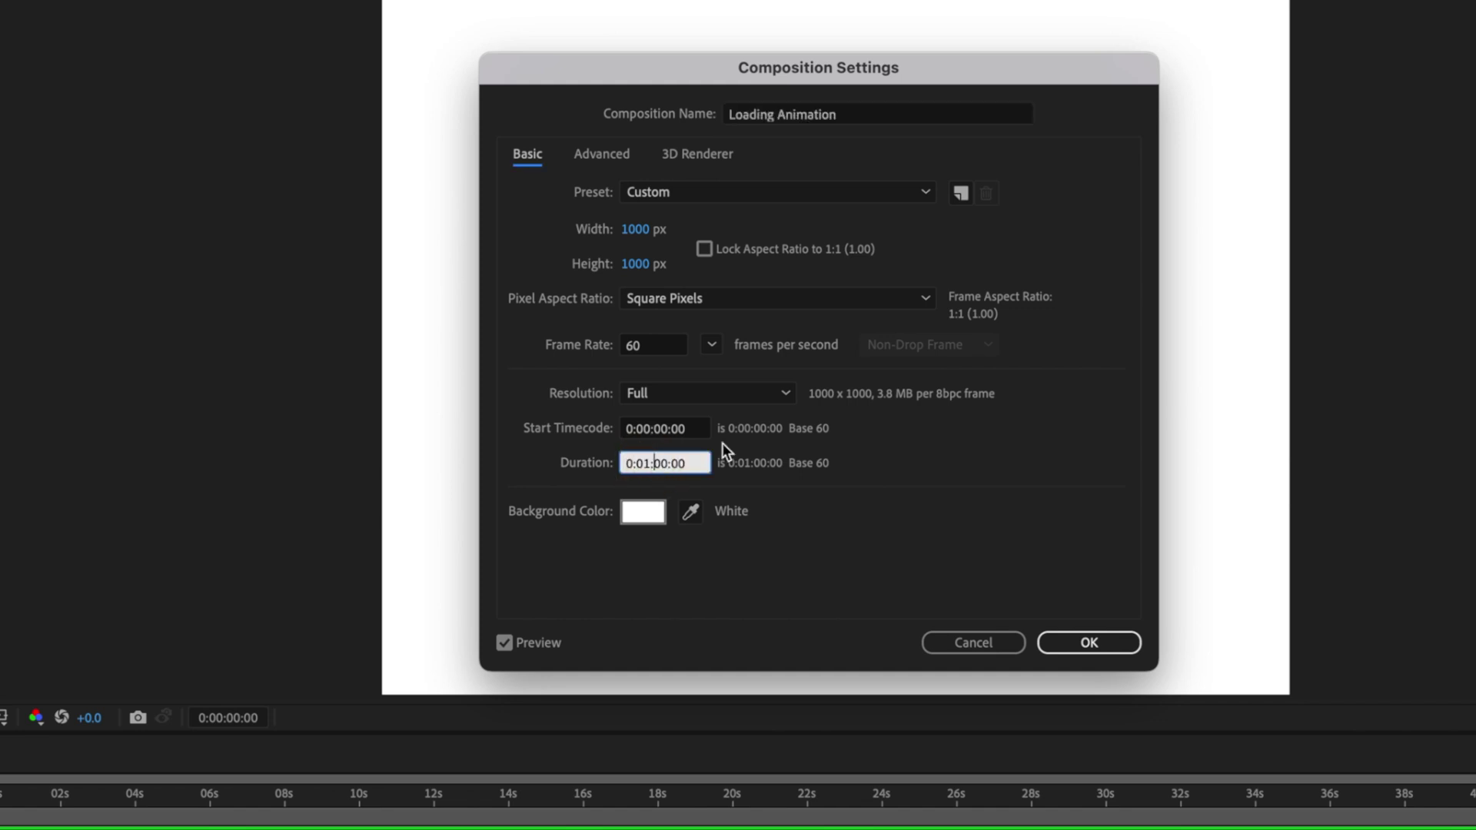
pyautogui.press('BackSpace')
pyautogui.write('0')
pyautogui.press('BackSpace')
pyautogui.write('2:00')
pyautogui.click(1087, 641)
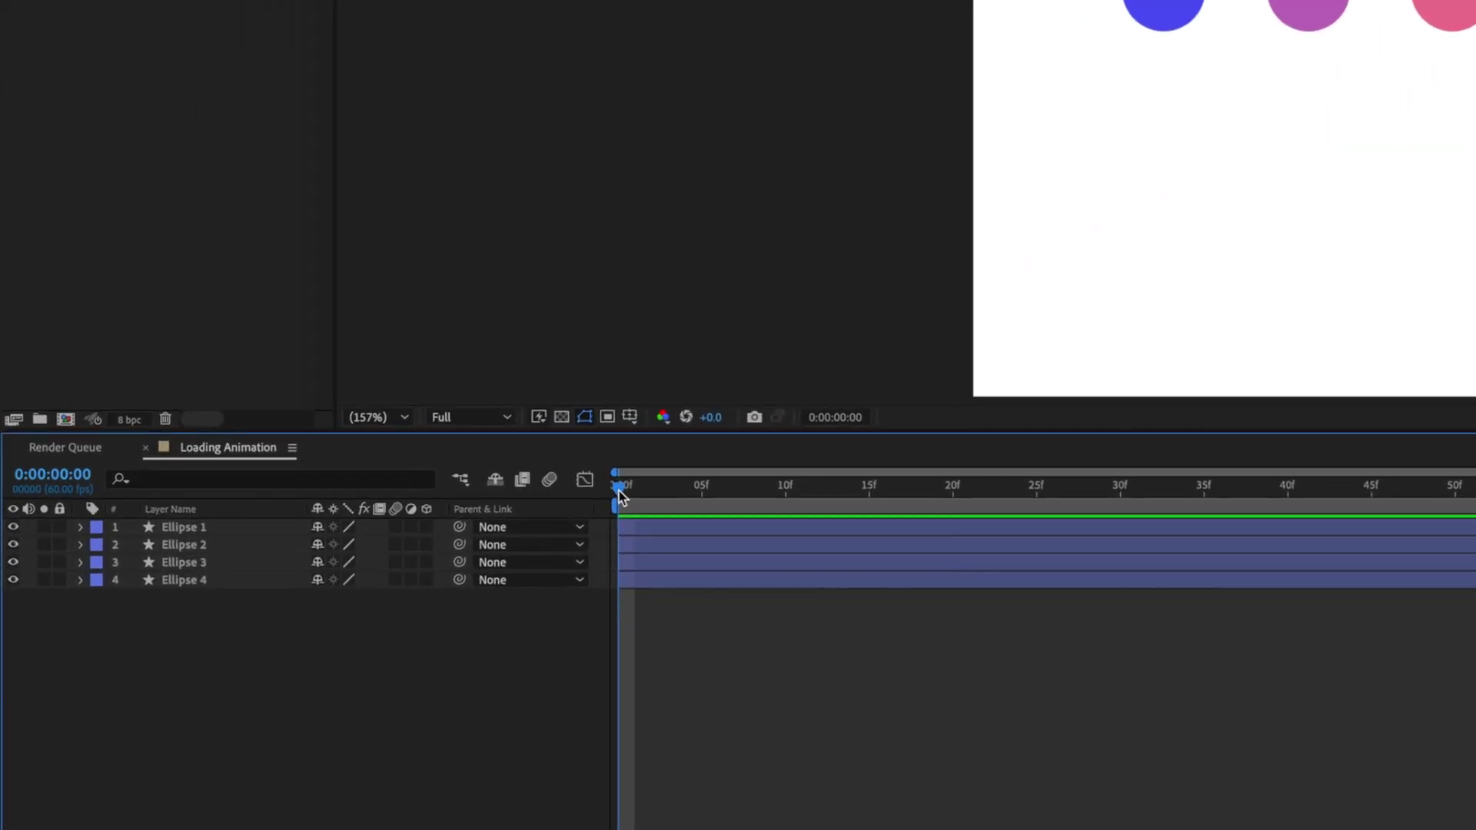
# Keyframe all four ellipses' Position at frame 0 (Y 500) and at Y 360 on frame 20.
pyautogui.click(341, 582)
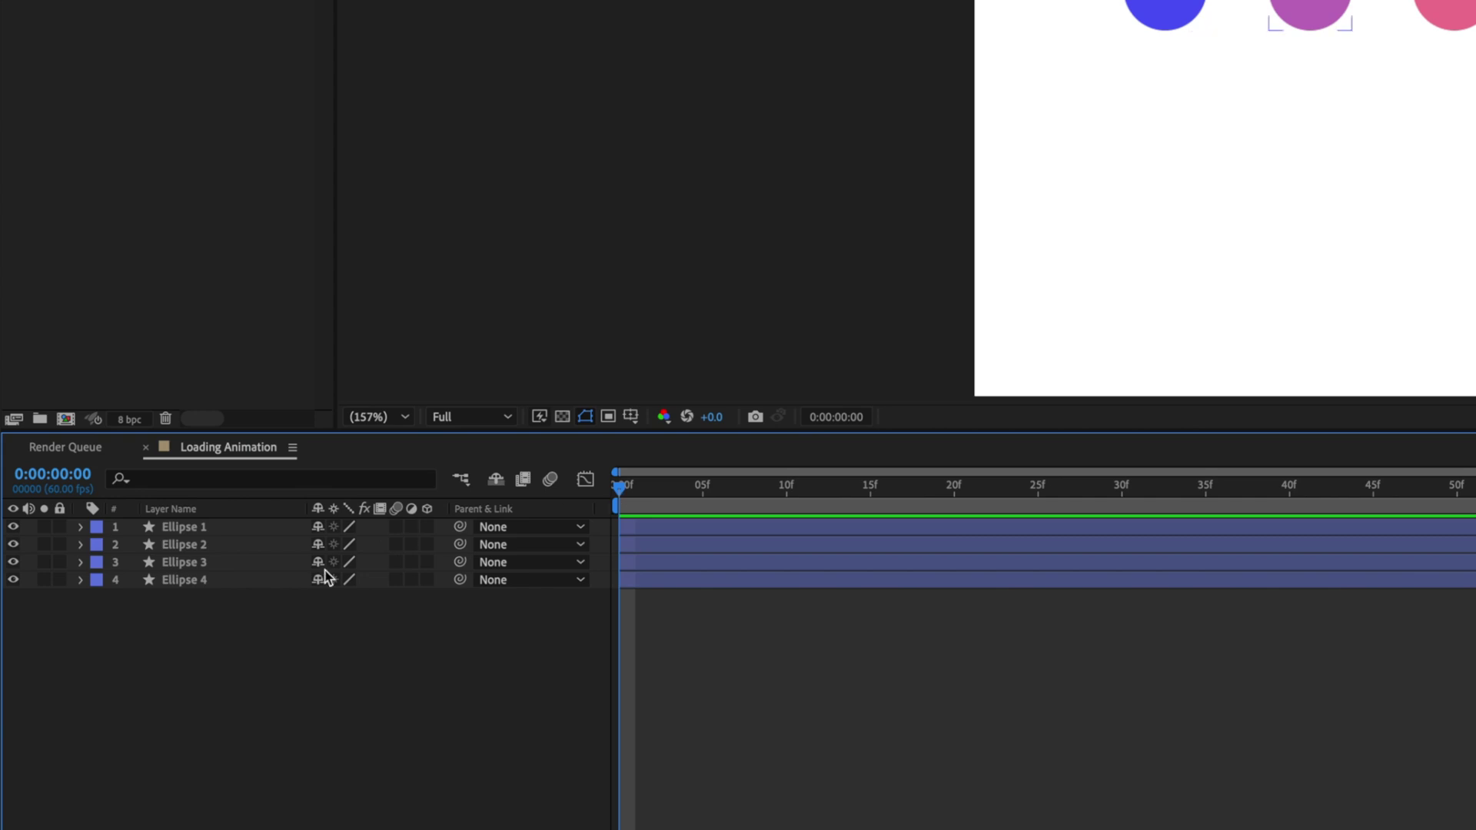
pyautogui.moveTo(256, 619); pyautogui.dragTo(228, 538)
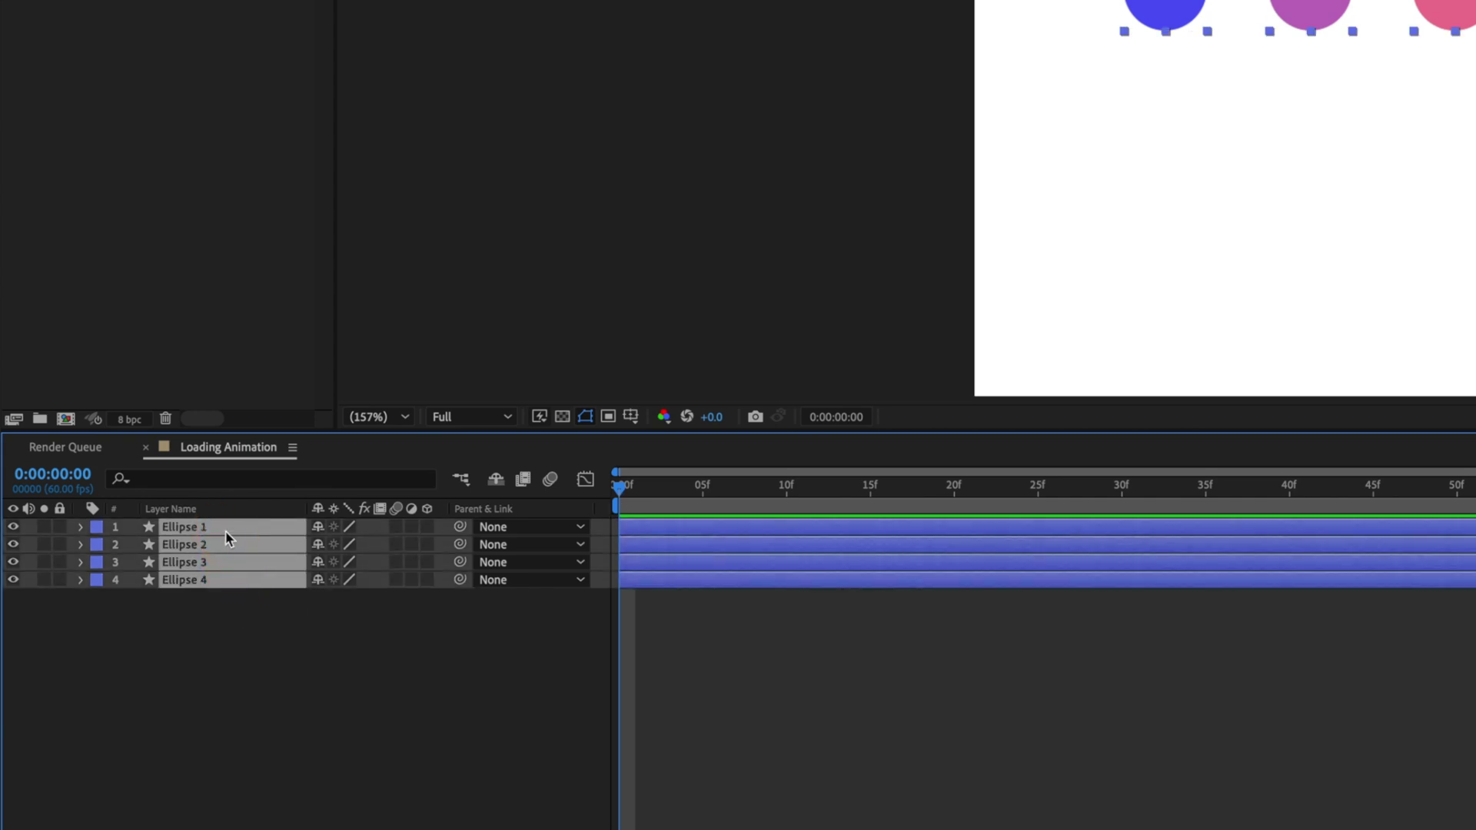
pyautogui.press('p')
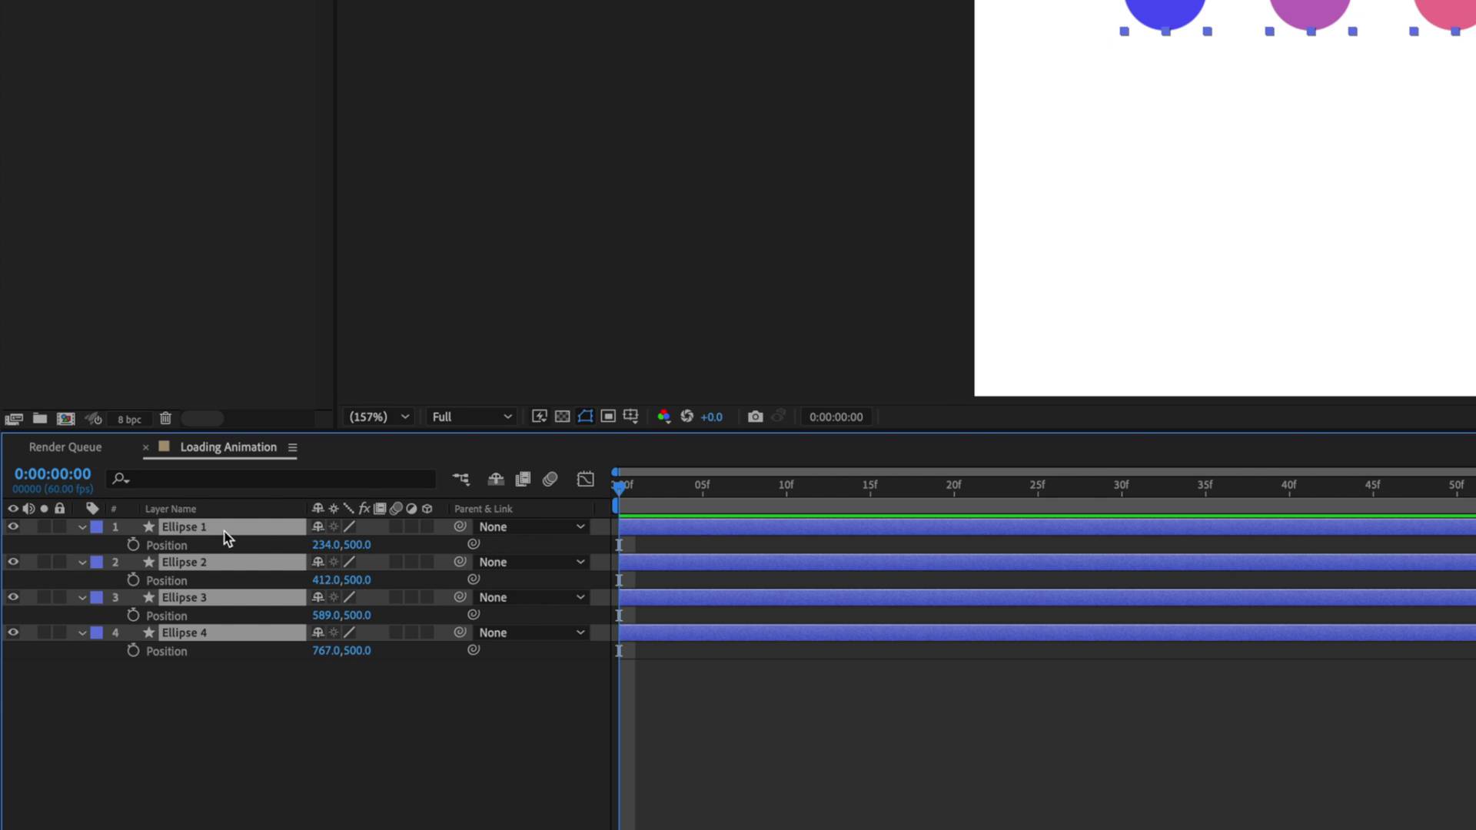
pyautogui.click(133, 546)
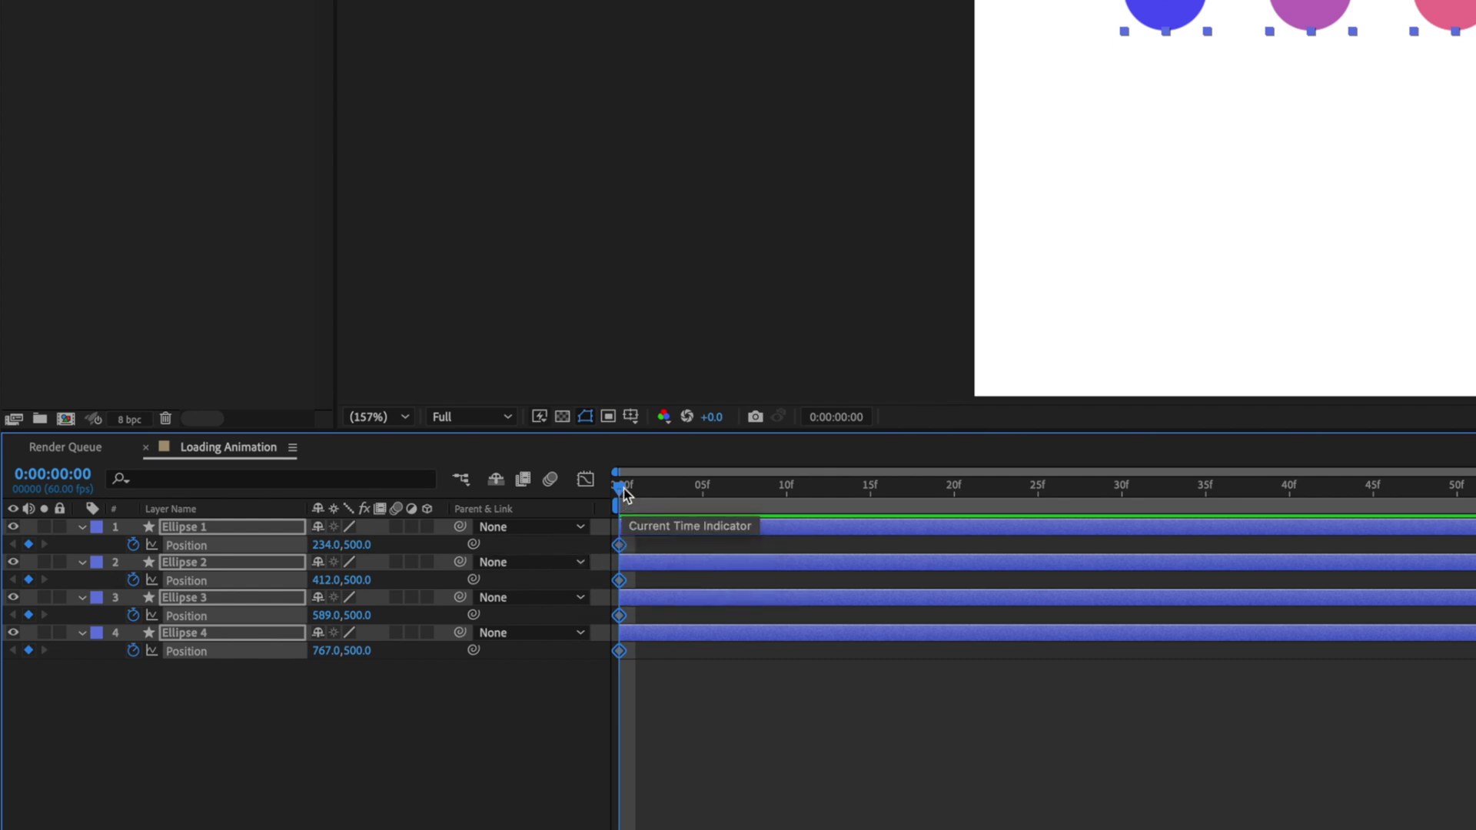
pyautogui.press('space')
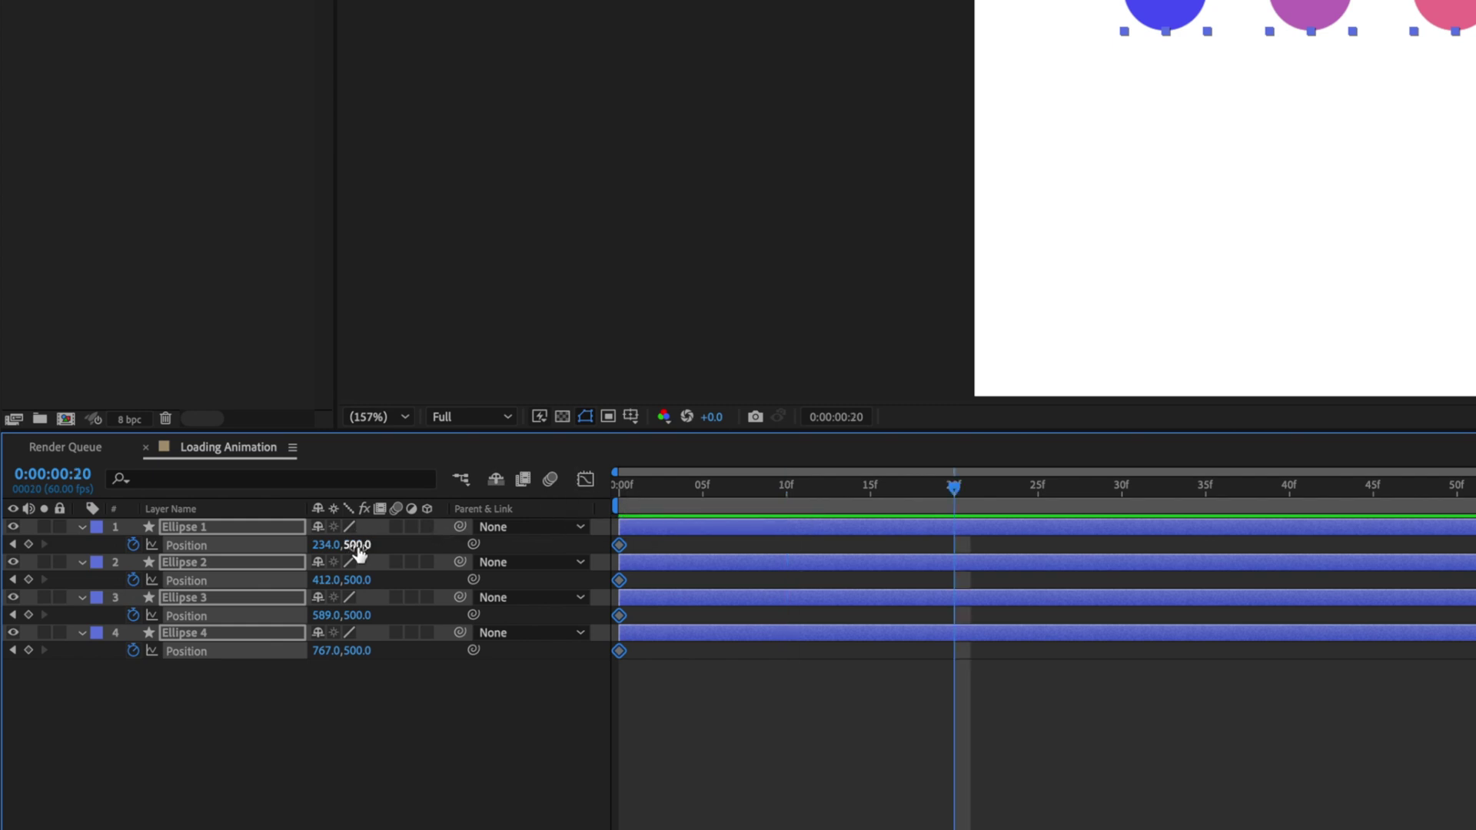
pyautogui.moveTo(357, 548); pyautogui.dragTo(343, 548)
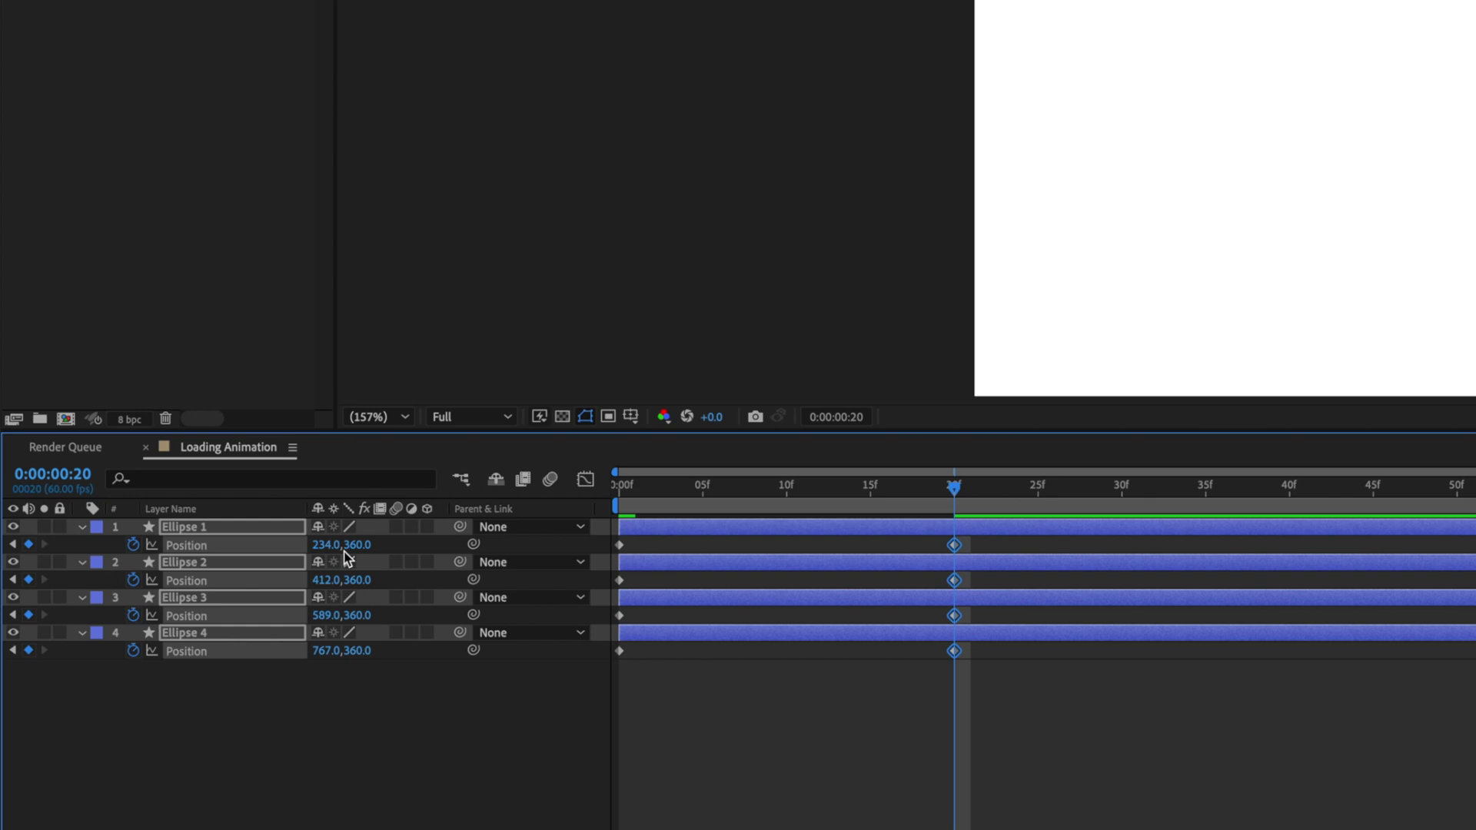
# Key the circles' Position Y to 550 at frame 30 and back to 500 at frame 40.
pyautogui.hotkey('shift', 'pagedown')
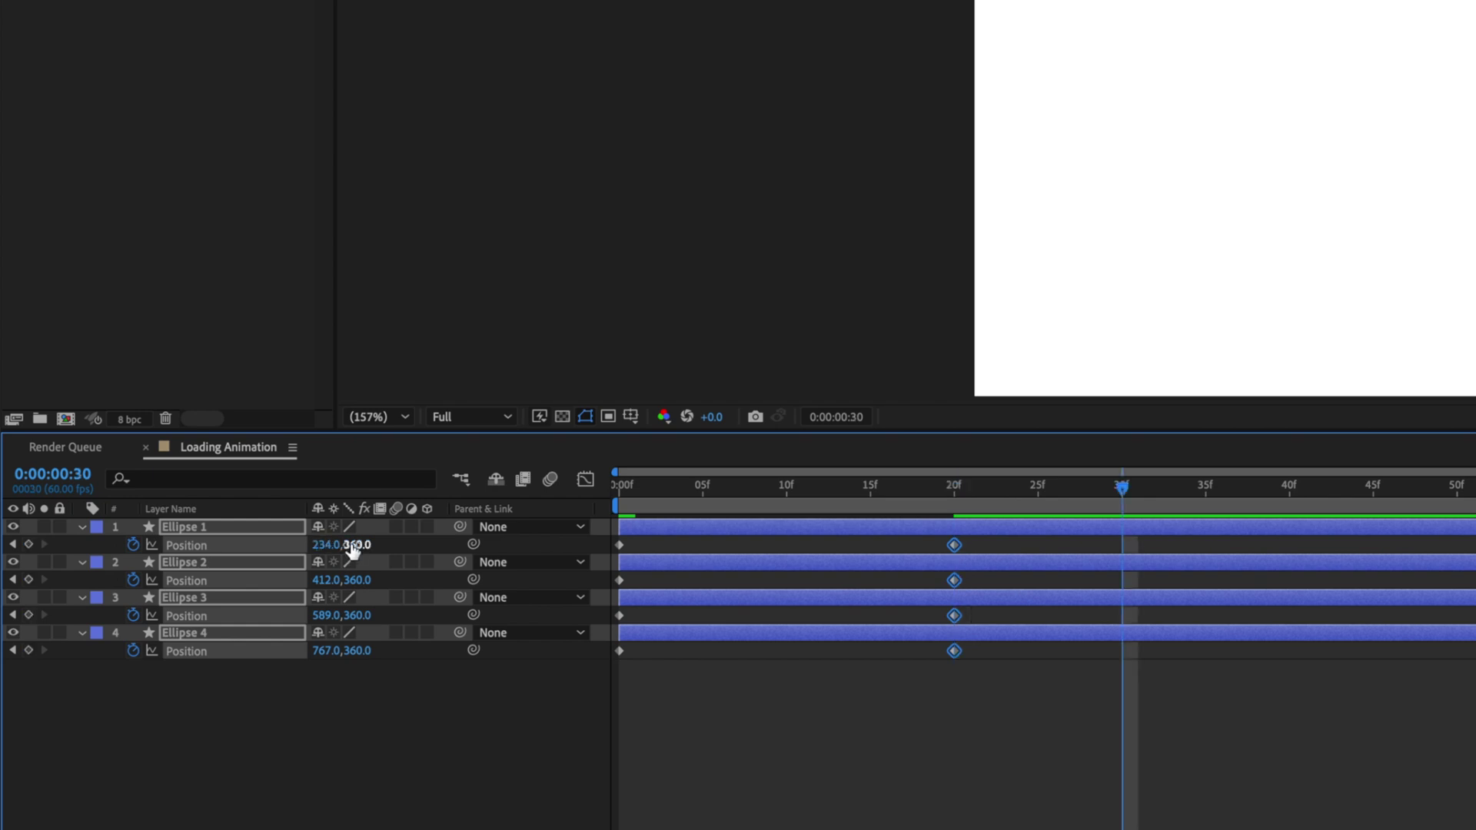
pyautogui.moveTo(352, 546); pyautogui.dragTo(366, 548)
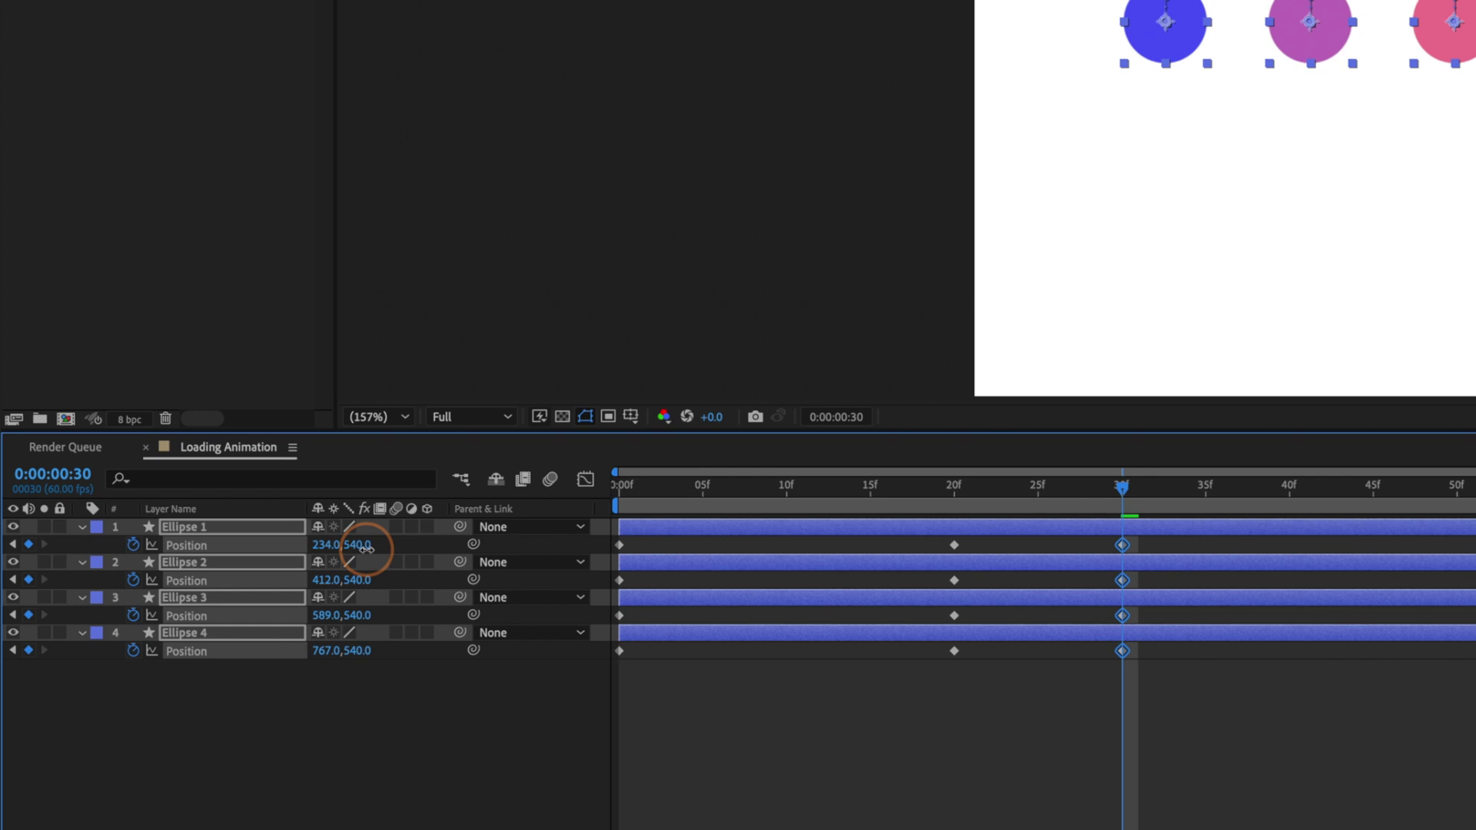
pyautogui.moveTo(366, 547); pyautogui.dragTo(369, 553)
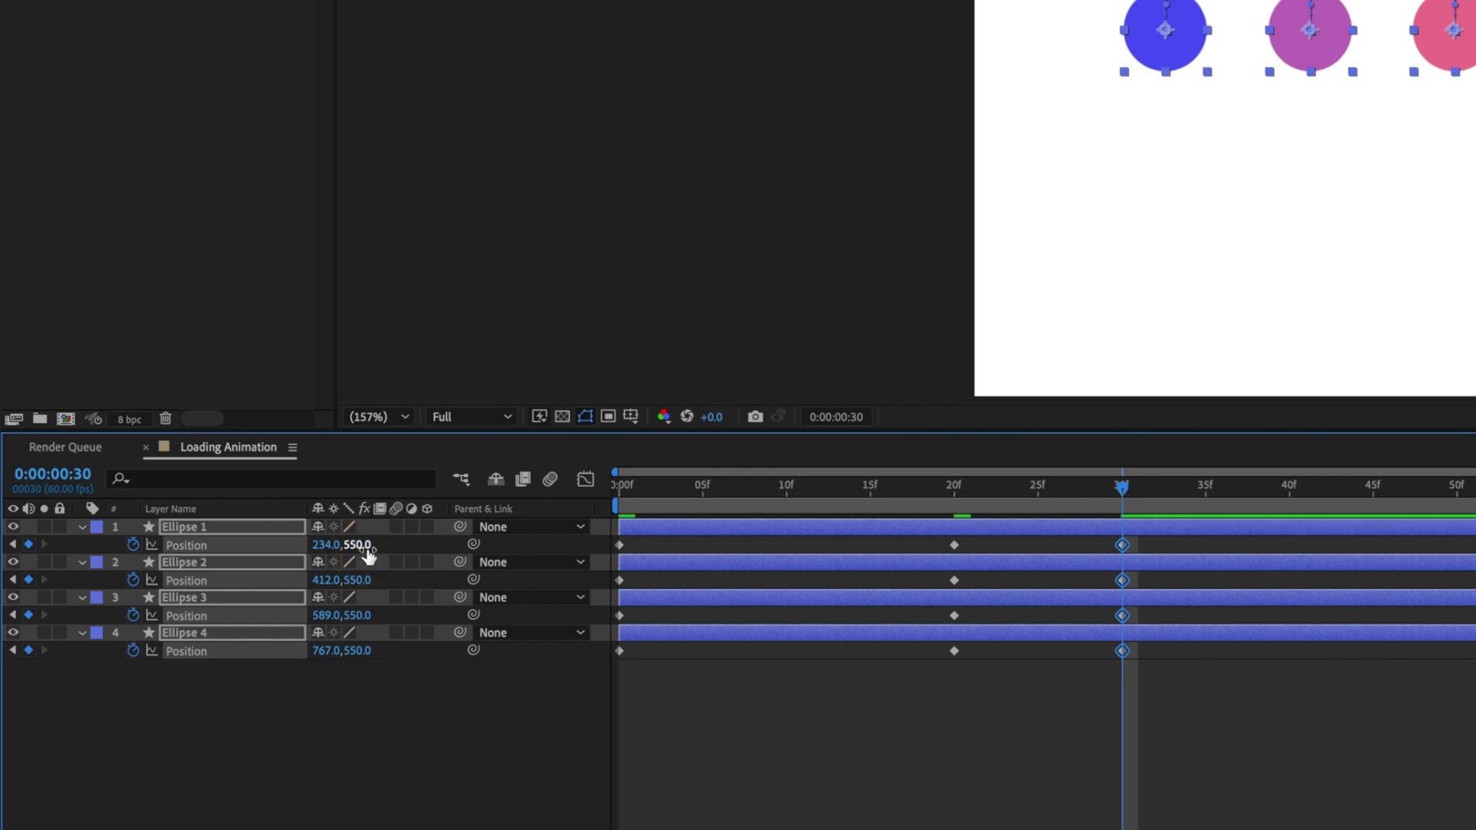
pyautogui.hotkey('shift', 'pagedown')
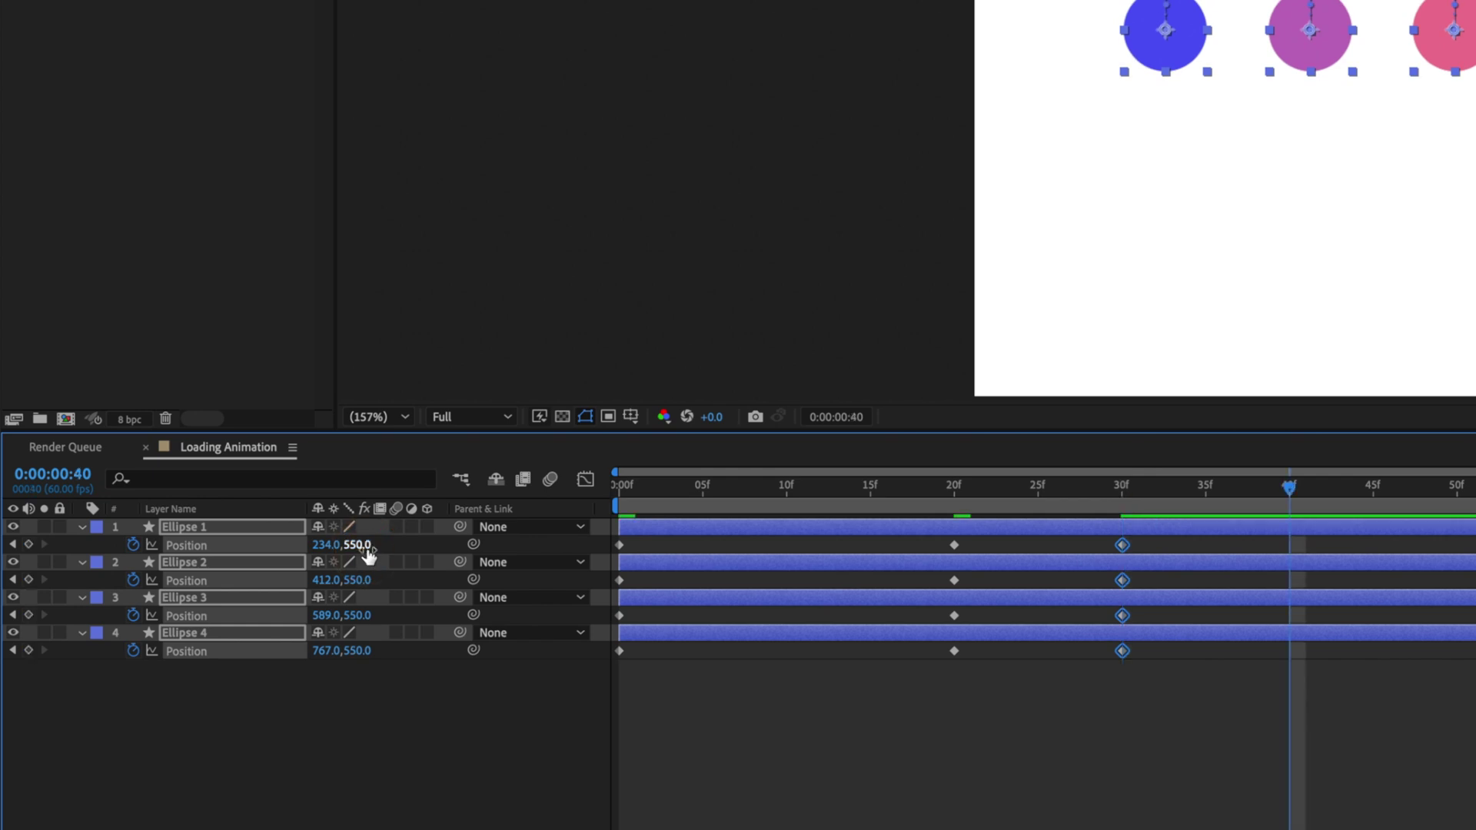
pyautogui.moveTo(369, 555); pyautogui.dragTo(359, 550)
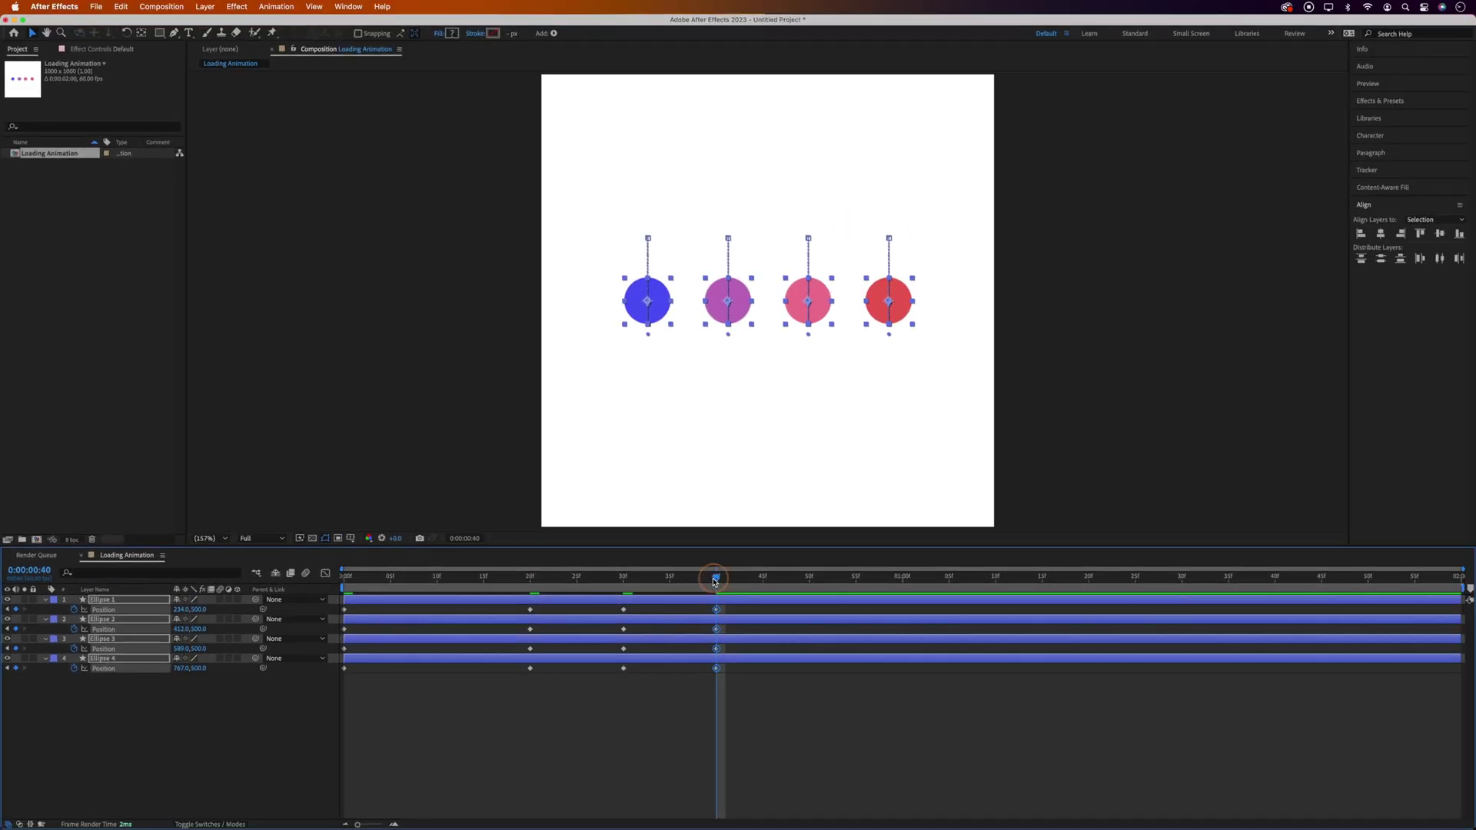
# Preview the bounce animation from the start.
pyautogui.moveTo(1120, 513); pyautogui.dragTo(458, 504)
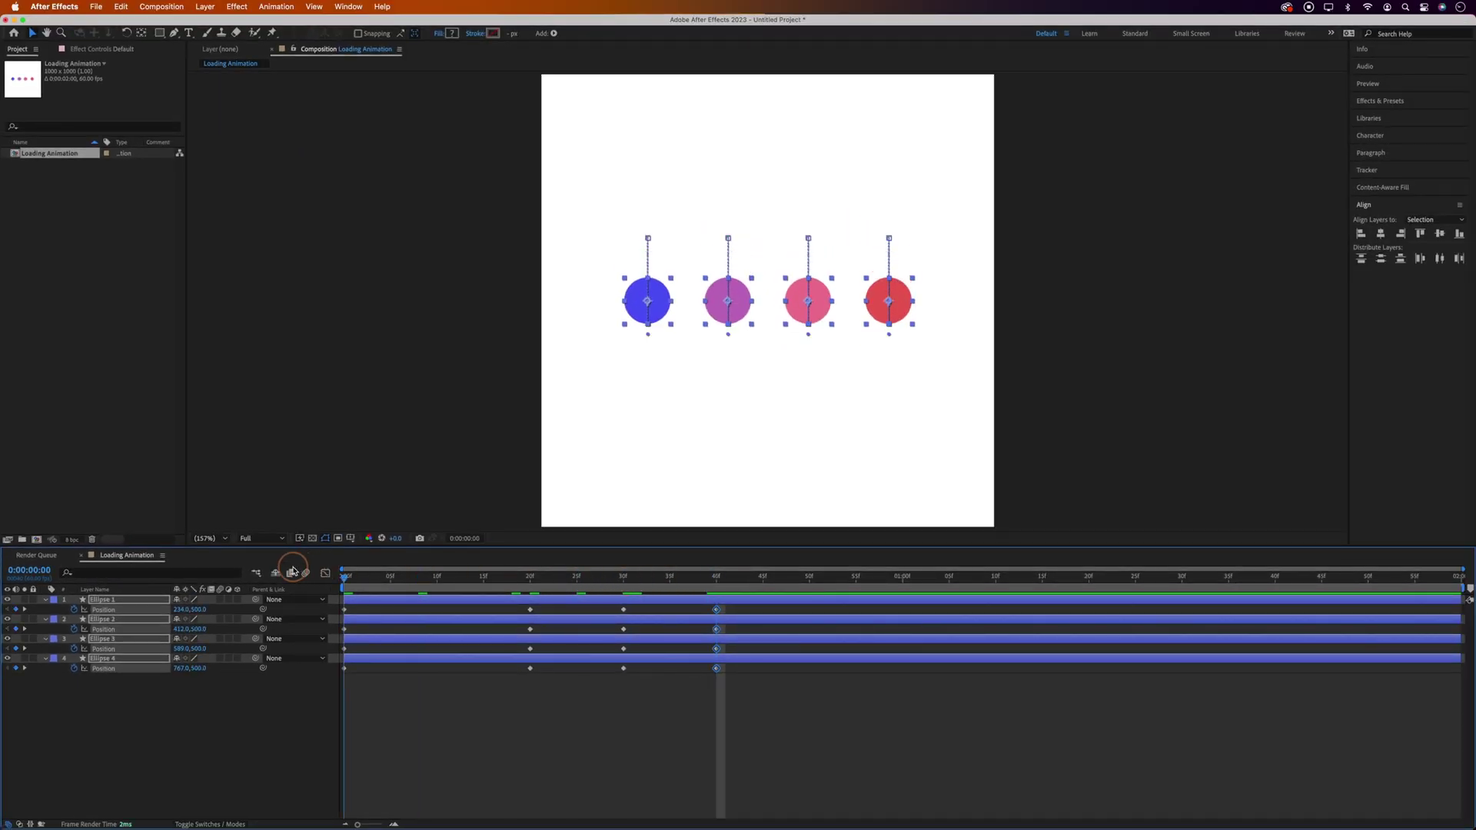
pyautogui.press('super+shift+a')
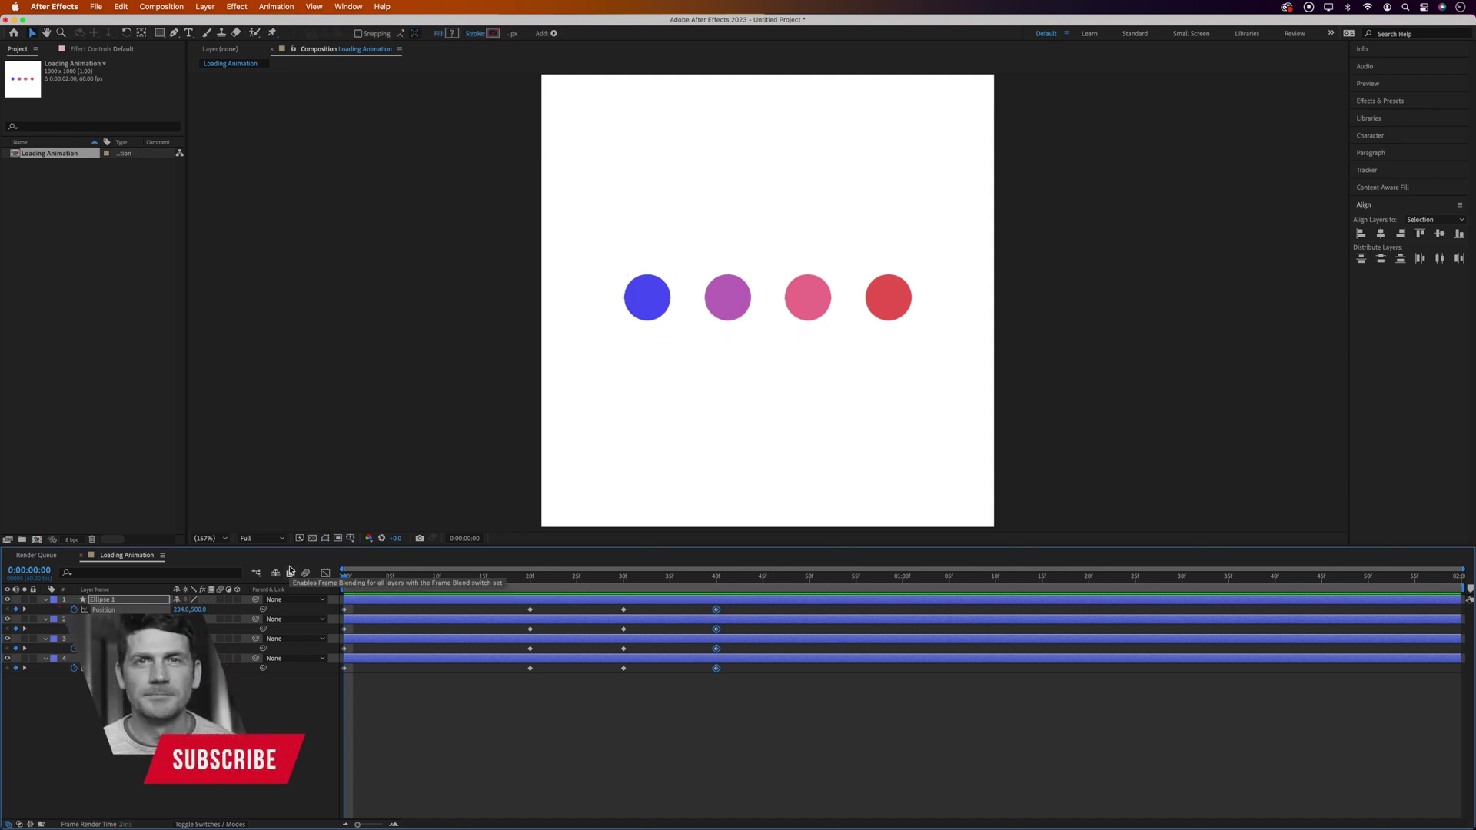
pyautogui.press('space')
pyautogui.press('space')
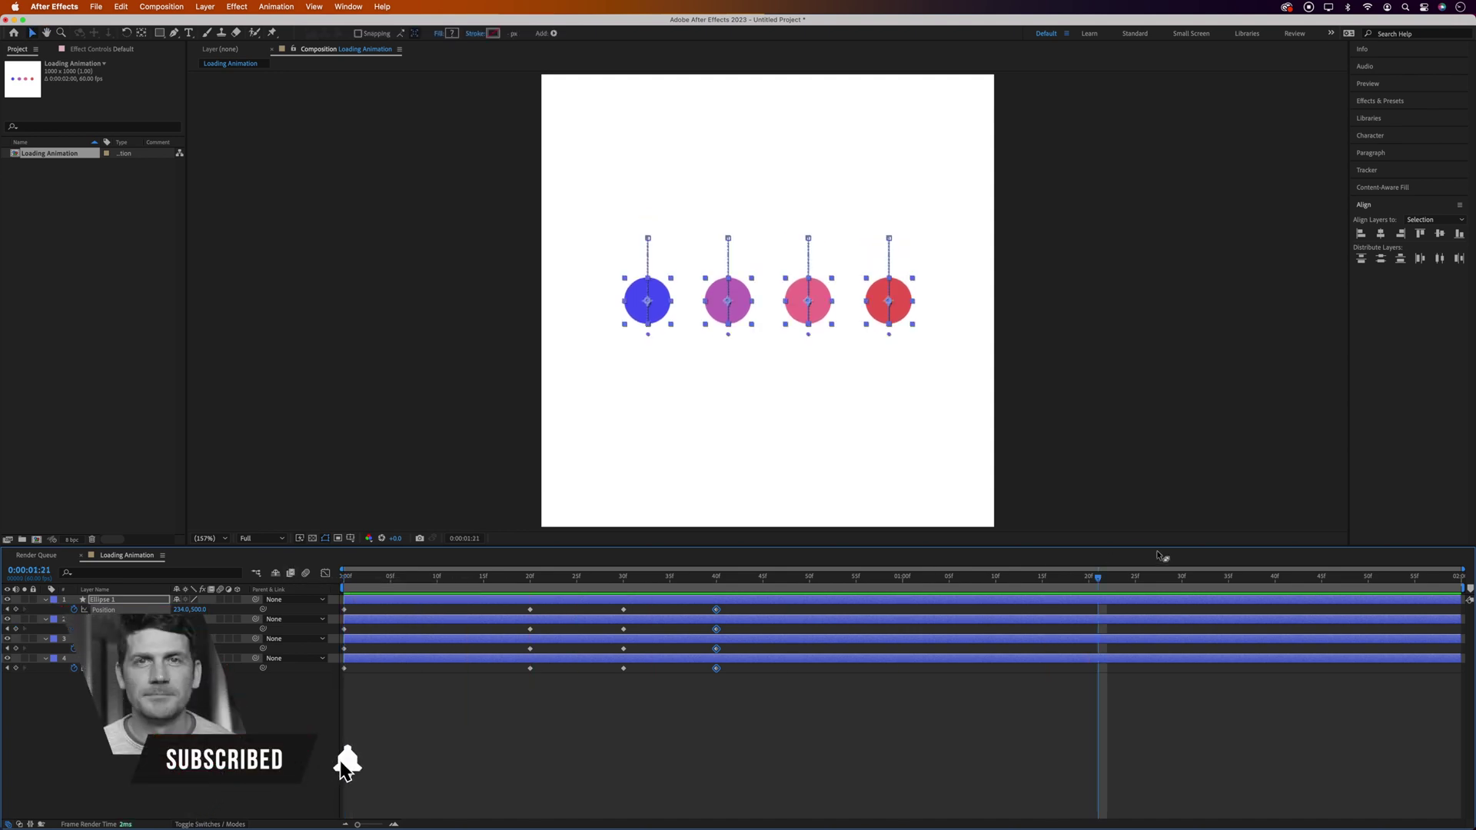
pyautogui.moveTo(1099, 577); pyautogui.dragTo(344, 576)
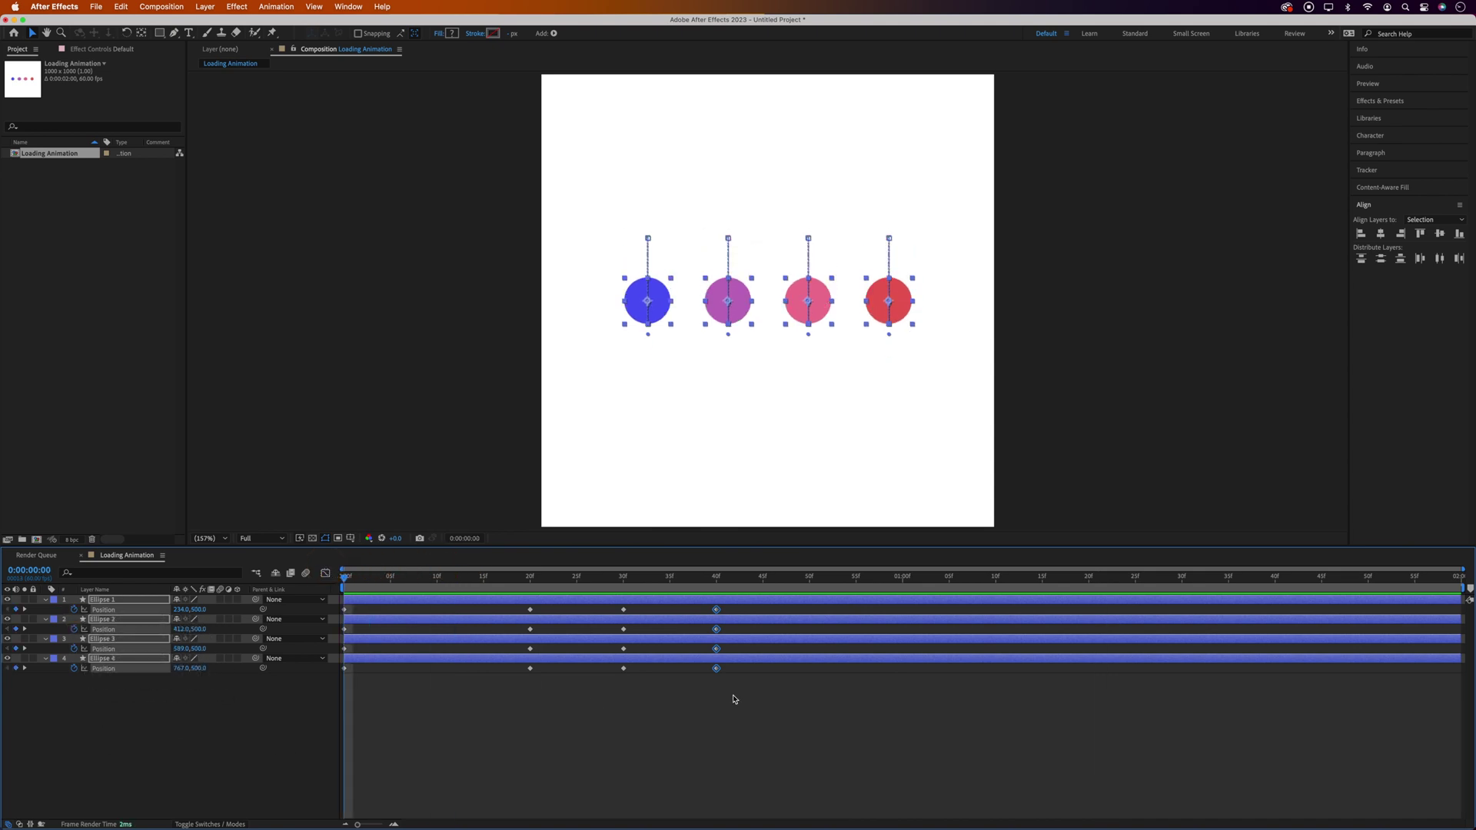
# Apply Easy Ease to the Position keyframes at frames 20, 30 and 40.
pyautogui.click(734, 699)
pyautogui.click(737, 693)
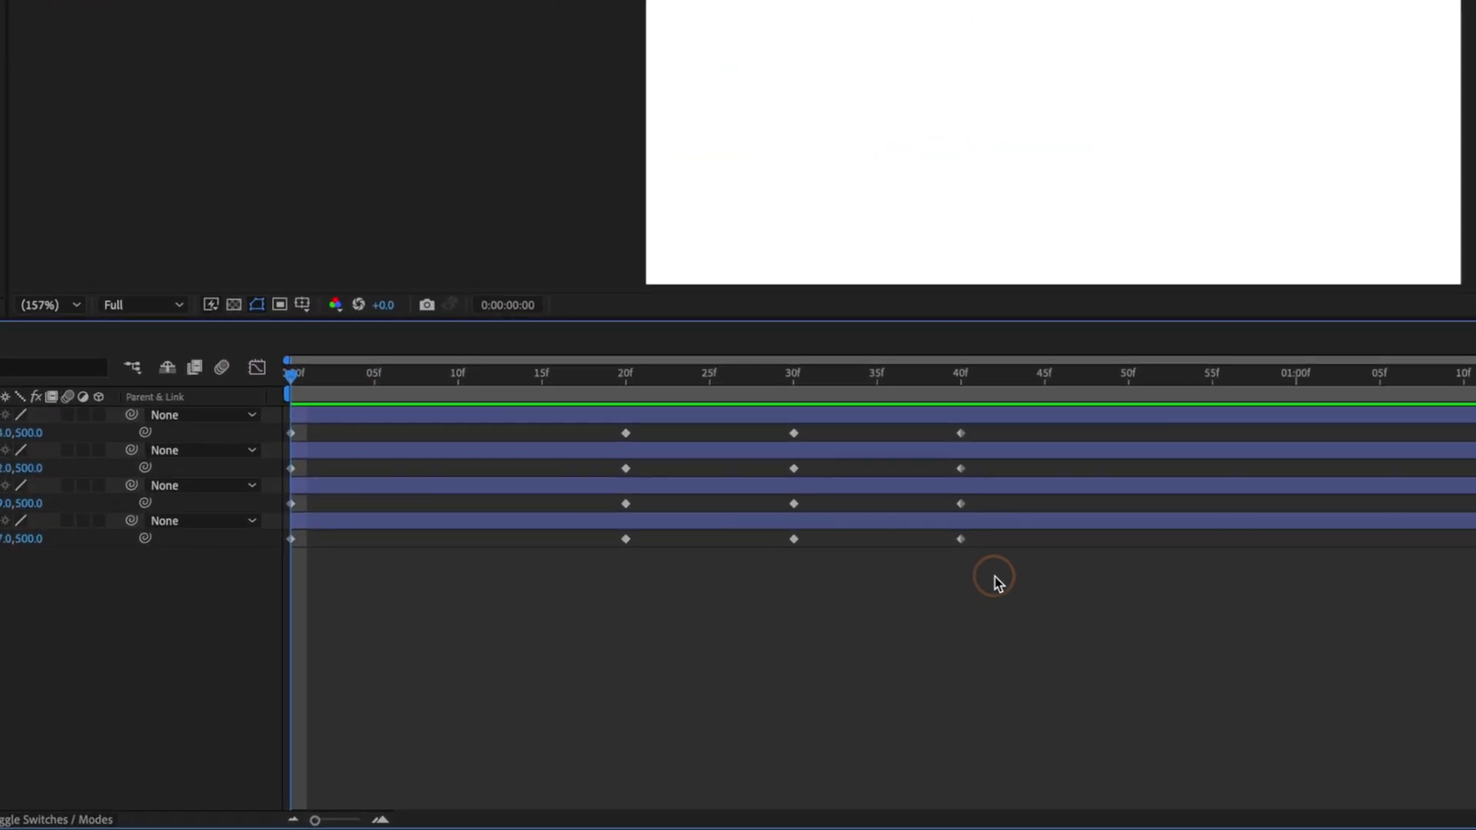
pyautogui.moveTo(994, 577); pyautogui.dragTo(615, 431)
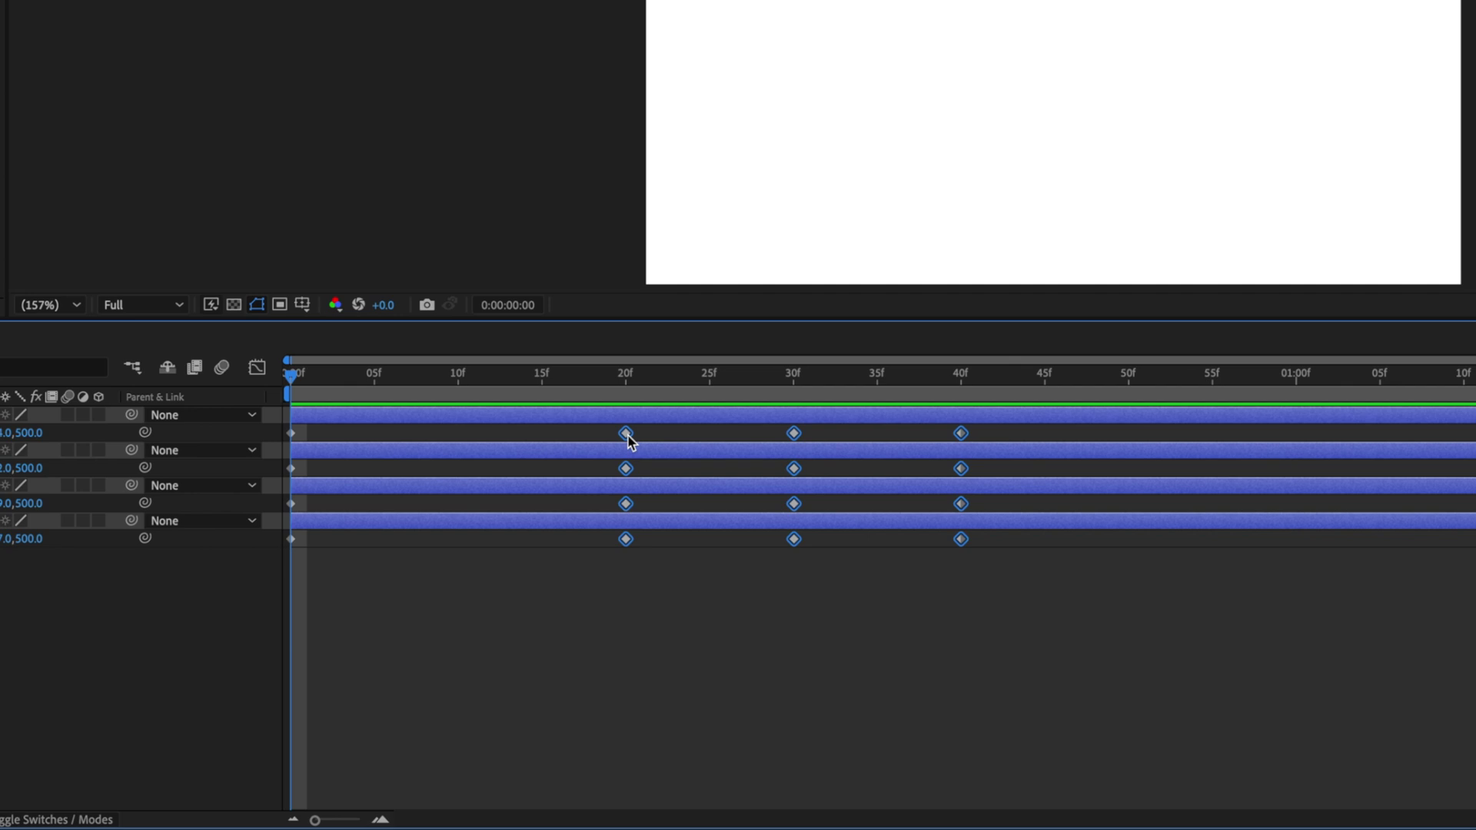
pyautogui.rightClick(625, 434)
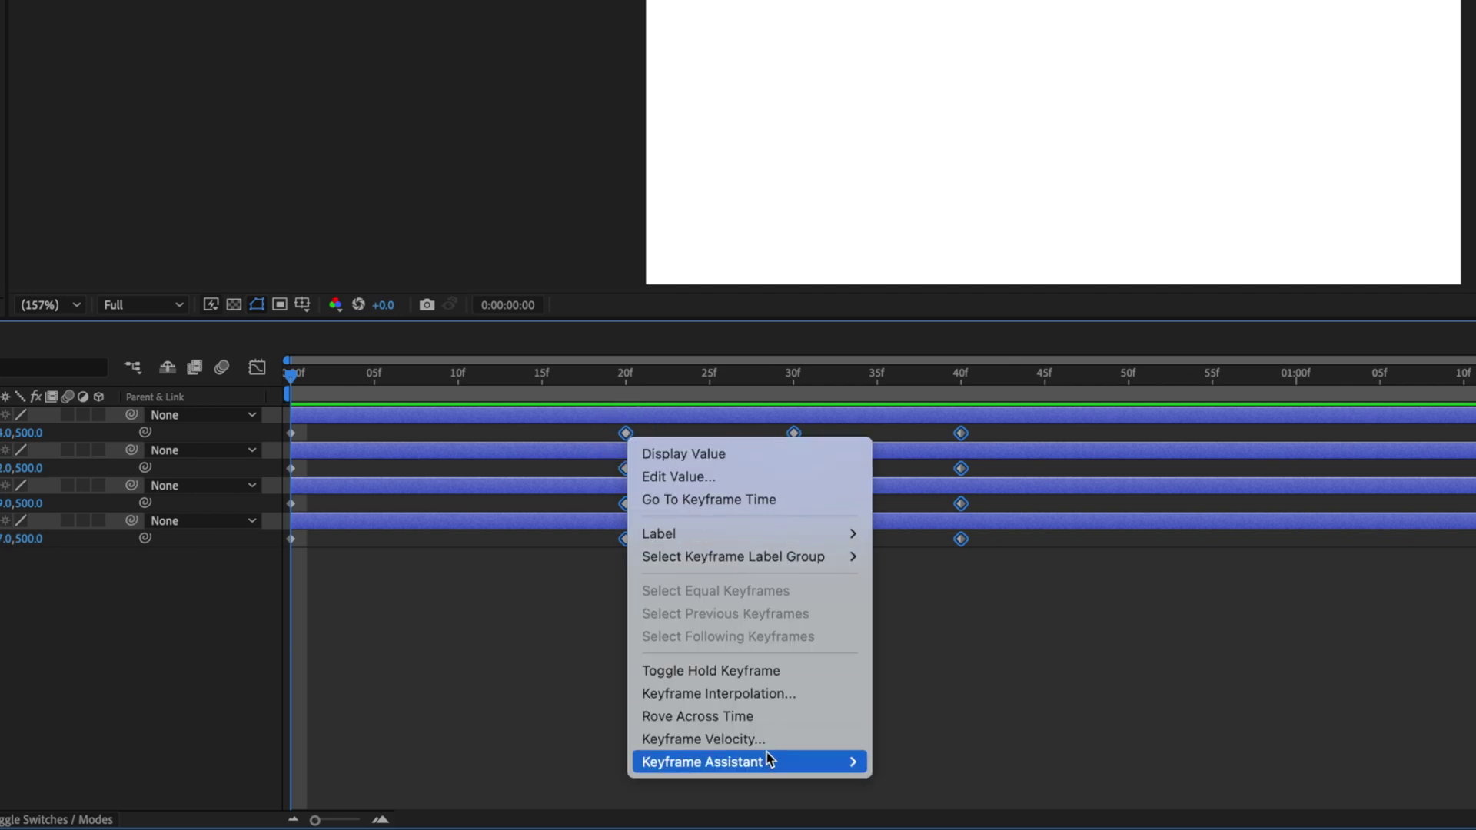
pyautogui.moveTo(766, 761)
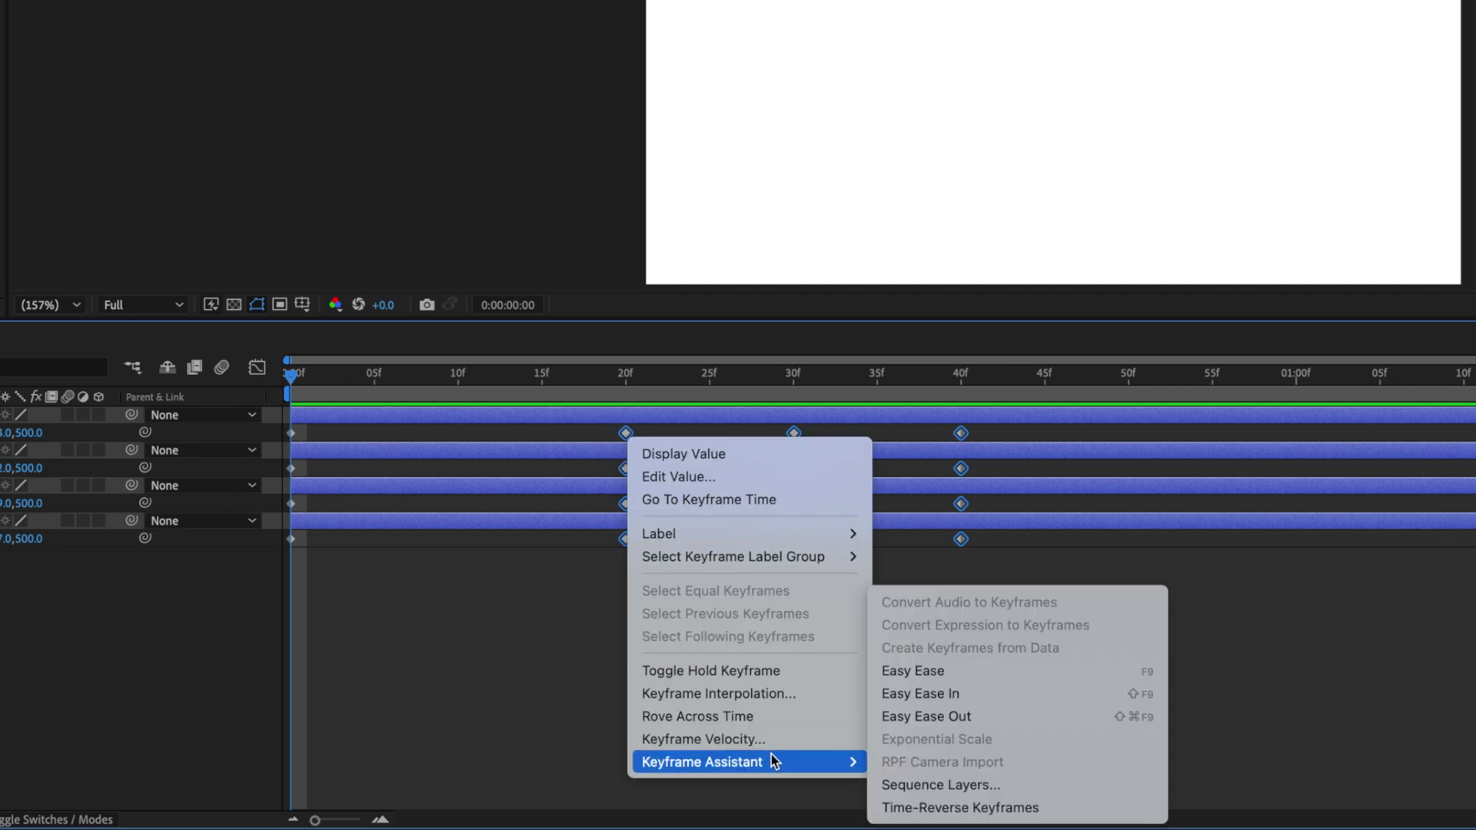
pyautogui.click(935, 671)
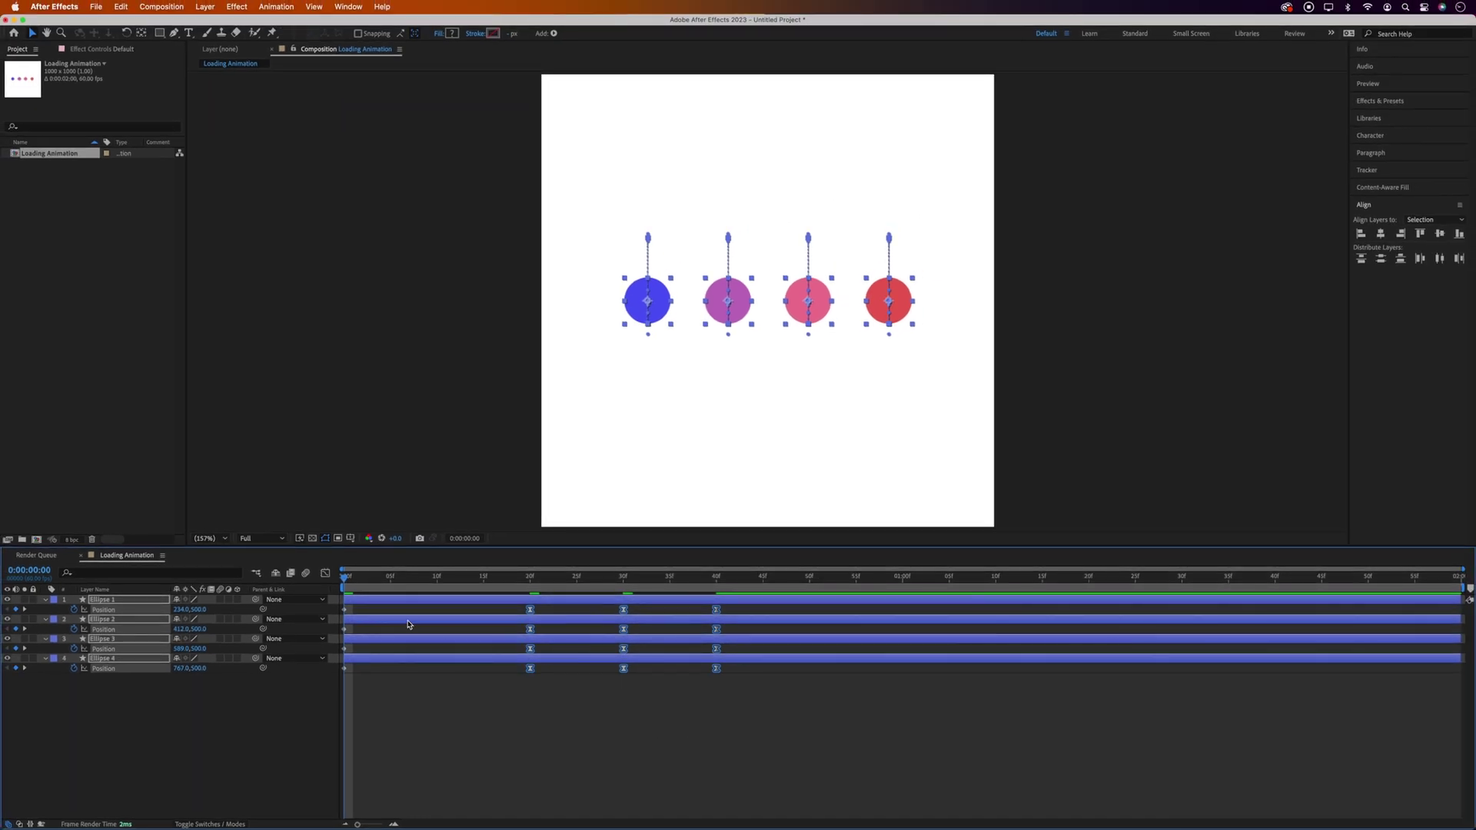
# Preview the eased bounce and return to the start.
pyautogui.click(339, 580)
pyautogui.press('space')
pyautogui.press('space')
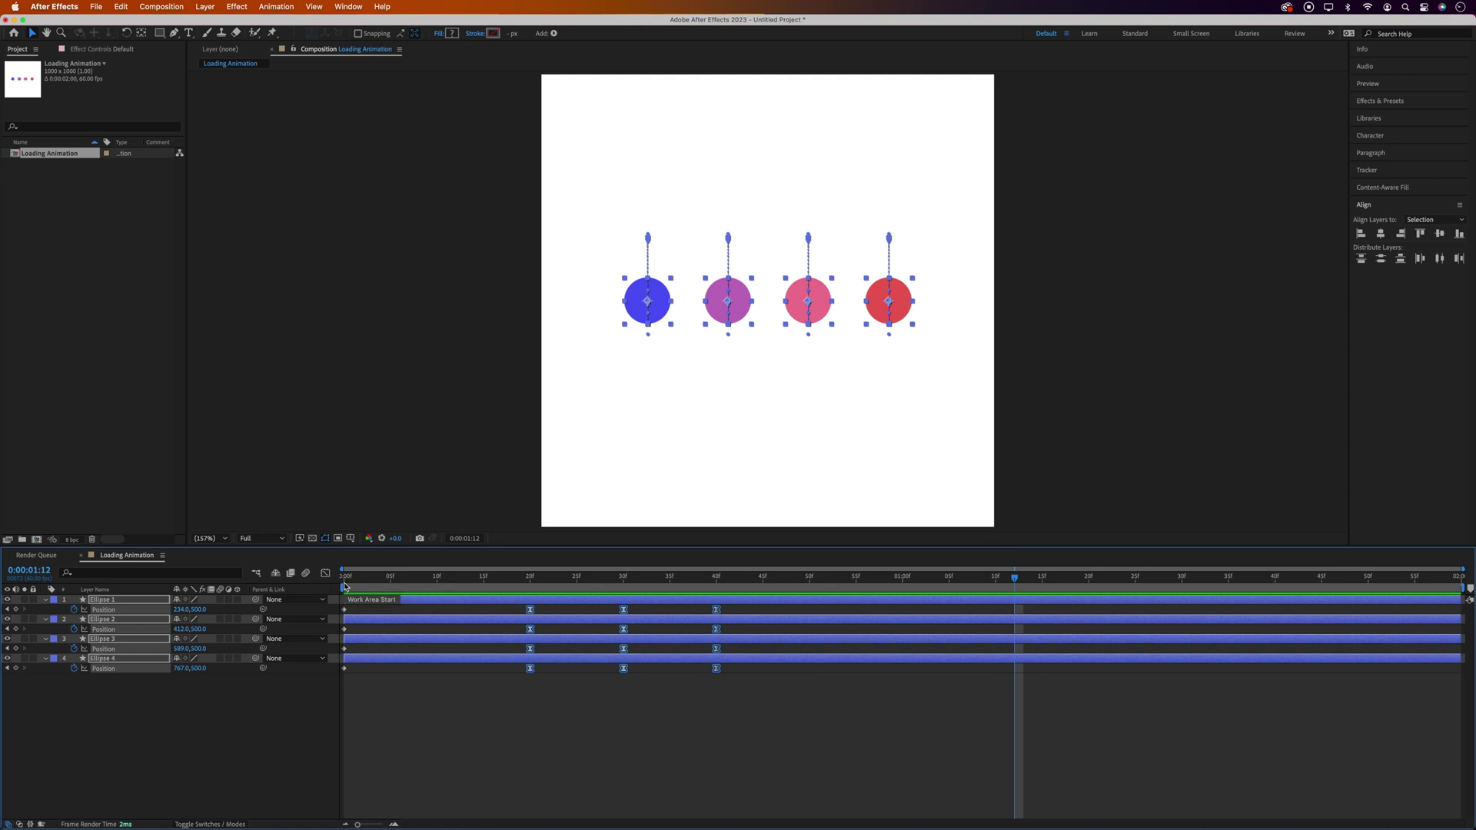
pyautogui.moveTo(1019, 583); pyautogui.dragTo(298, 592)
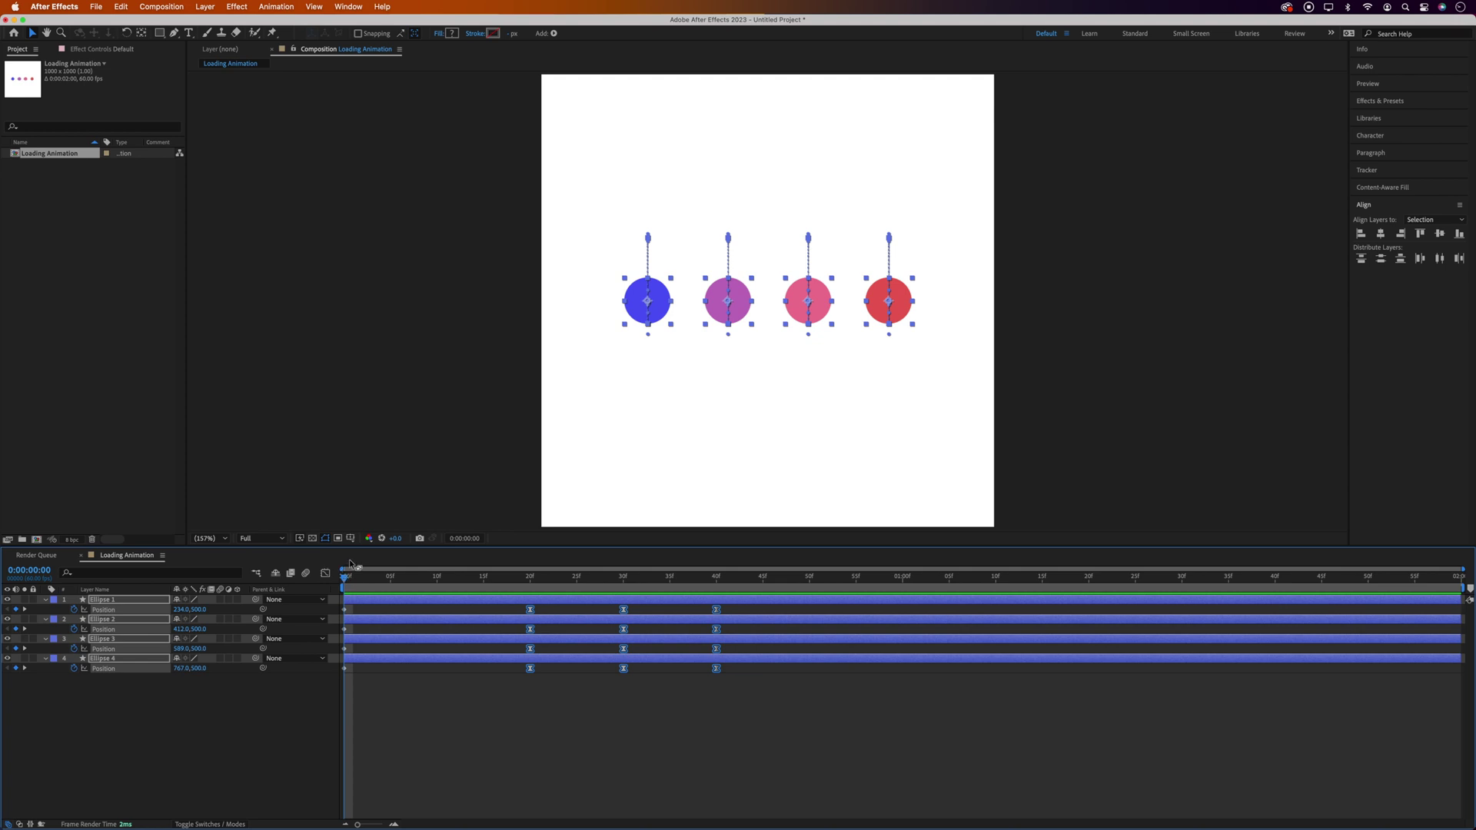
# Shift Ellipse 2's Position keyframes 10 frames later.
pyautogui.hotkey('shift', 'pagedown')
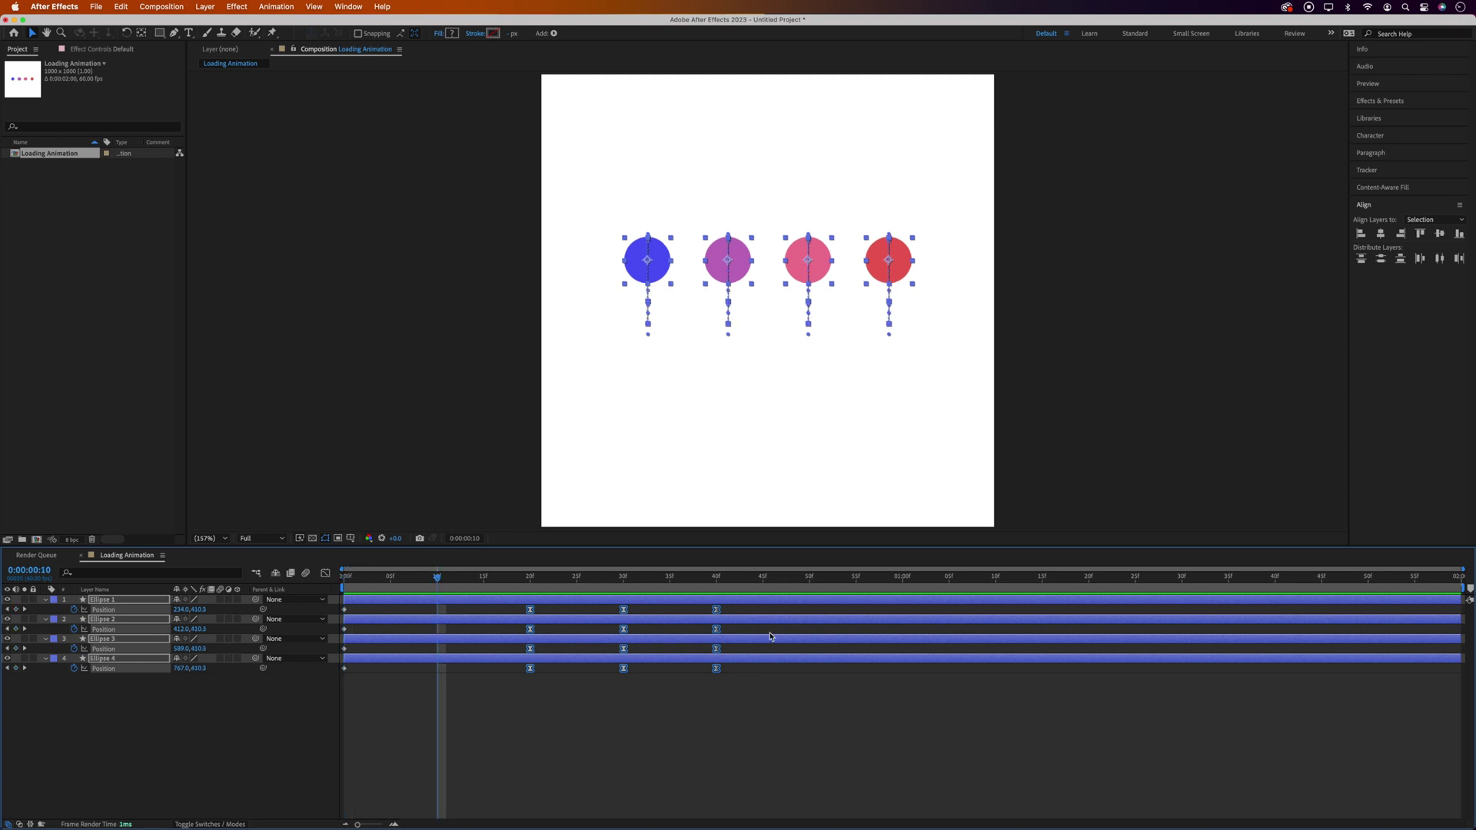
pyautogui.click(746, 630)
pyautogui.moveTo(744, 632); pyautogui.dragTo(332, 631)
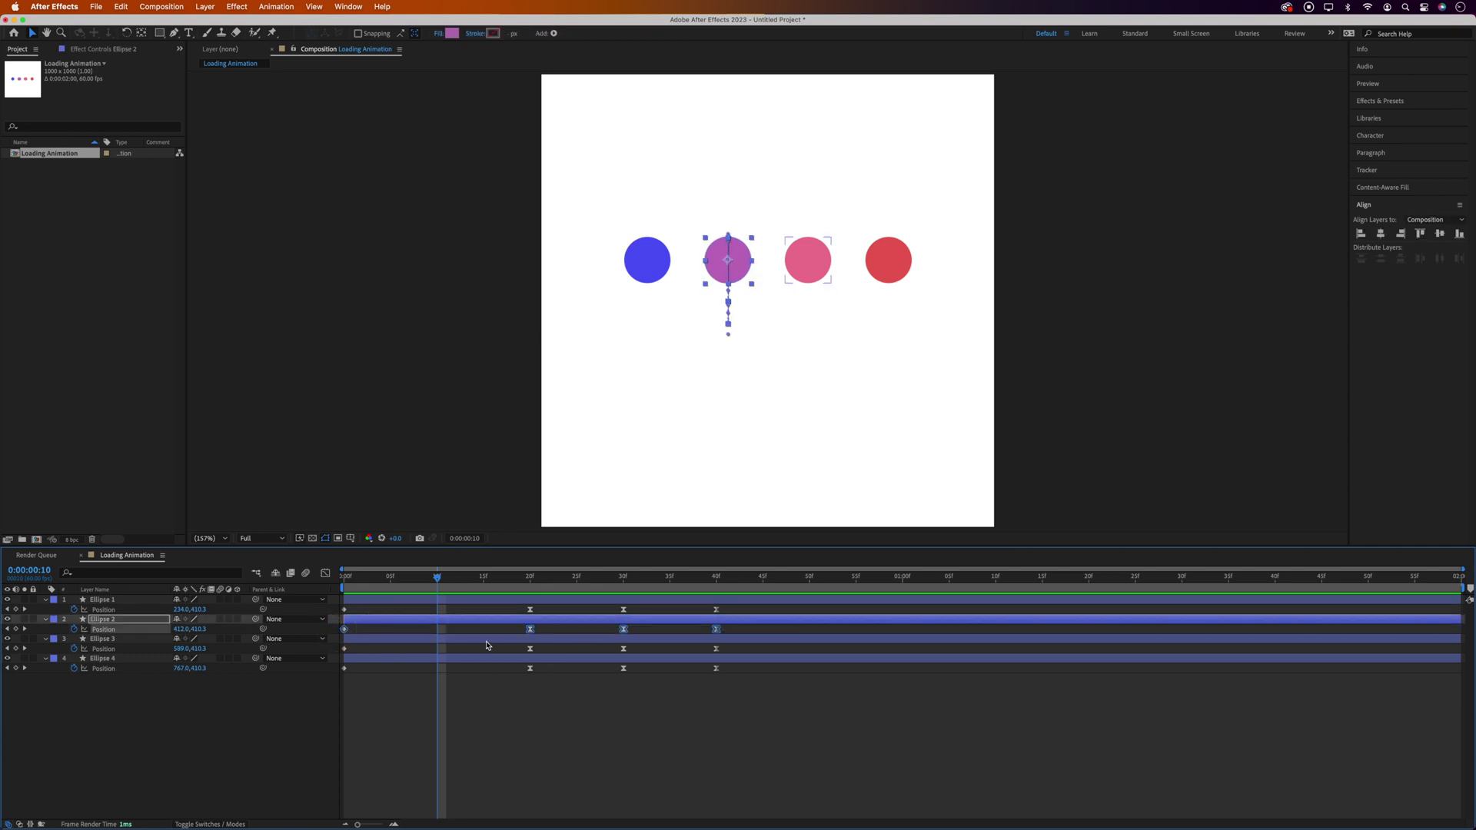
pyautogui.moveTo(530, 633)
pyautogui.mouseDown()
pyautogui.moveTo(622, 632)
pyautogui.moveTo(608, 633)
pyautogui.mouseUp()
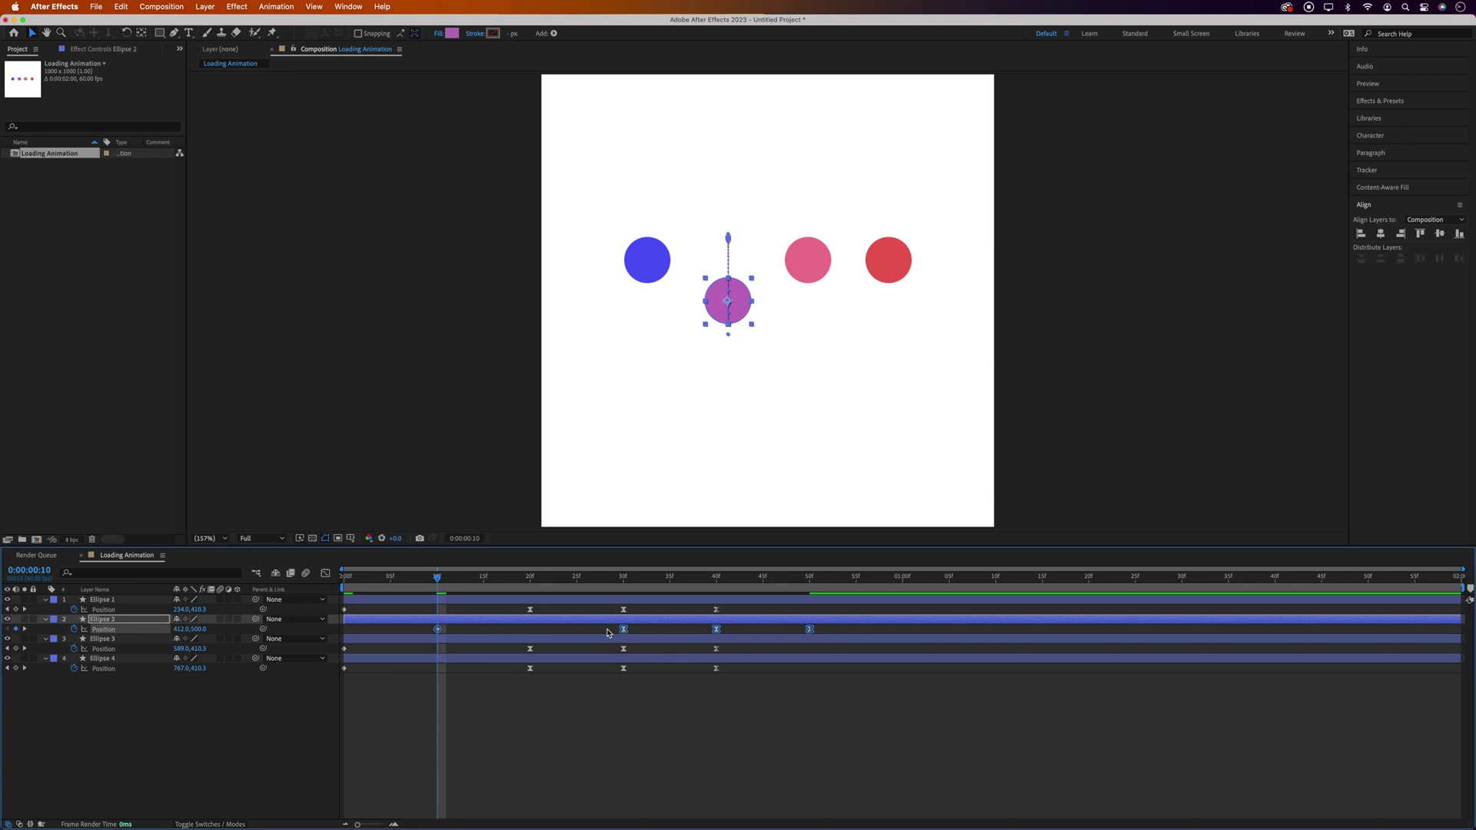
# Shift Ellipse 3's keyframes 20 frames and Ellipse 4's 30 frames later, then preview.
pyautogui.hotkey('shift', 'pagedown')
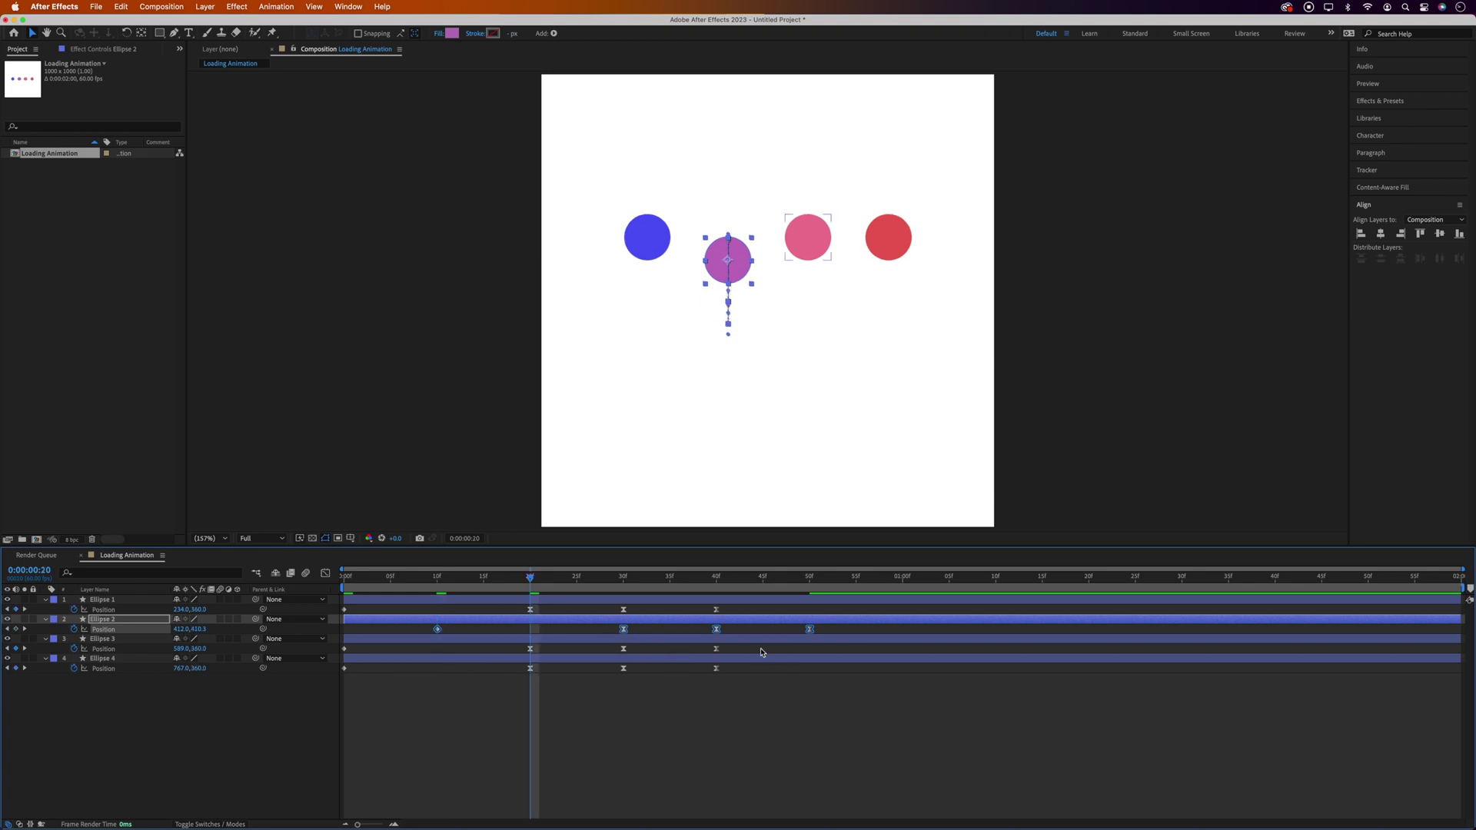
pyautogui.moveTo(761, 652); pyautogui.dragTo(316, 645)
pyautogui.moveTo(625, 653); pyautogui.dragTo(323, 659)
pyautogui.hotkey('shift', 'pagedown')
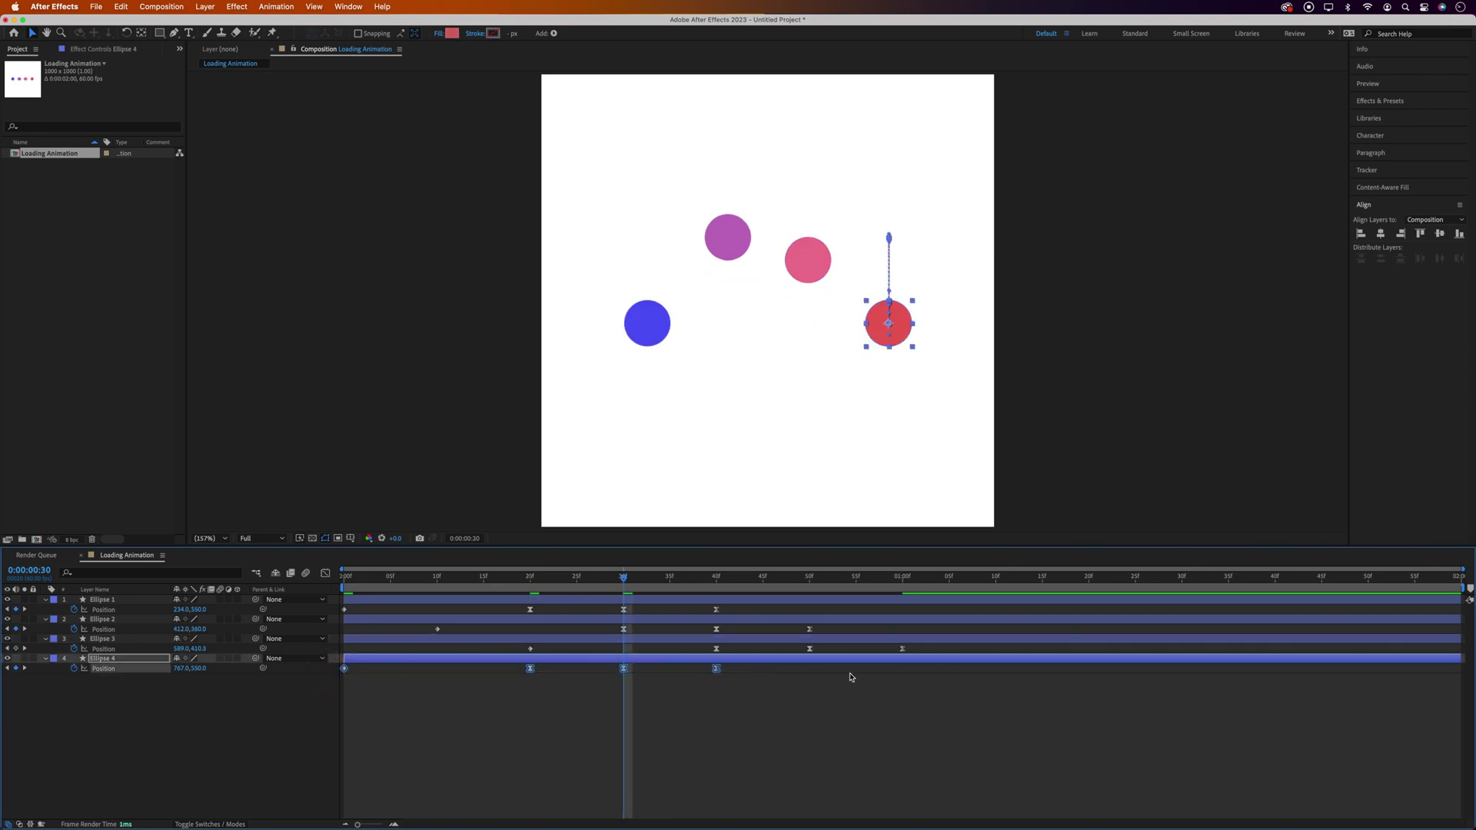
pyautogui.moveTo(720, 674); pyautogui.dragTo(996, 668)
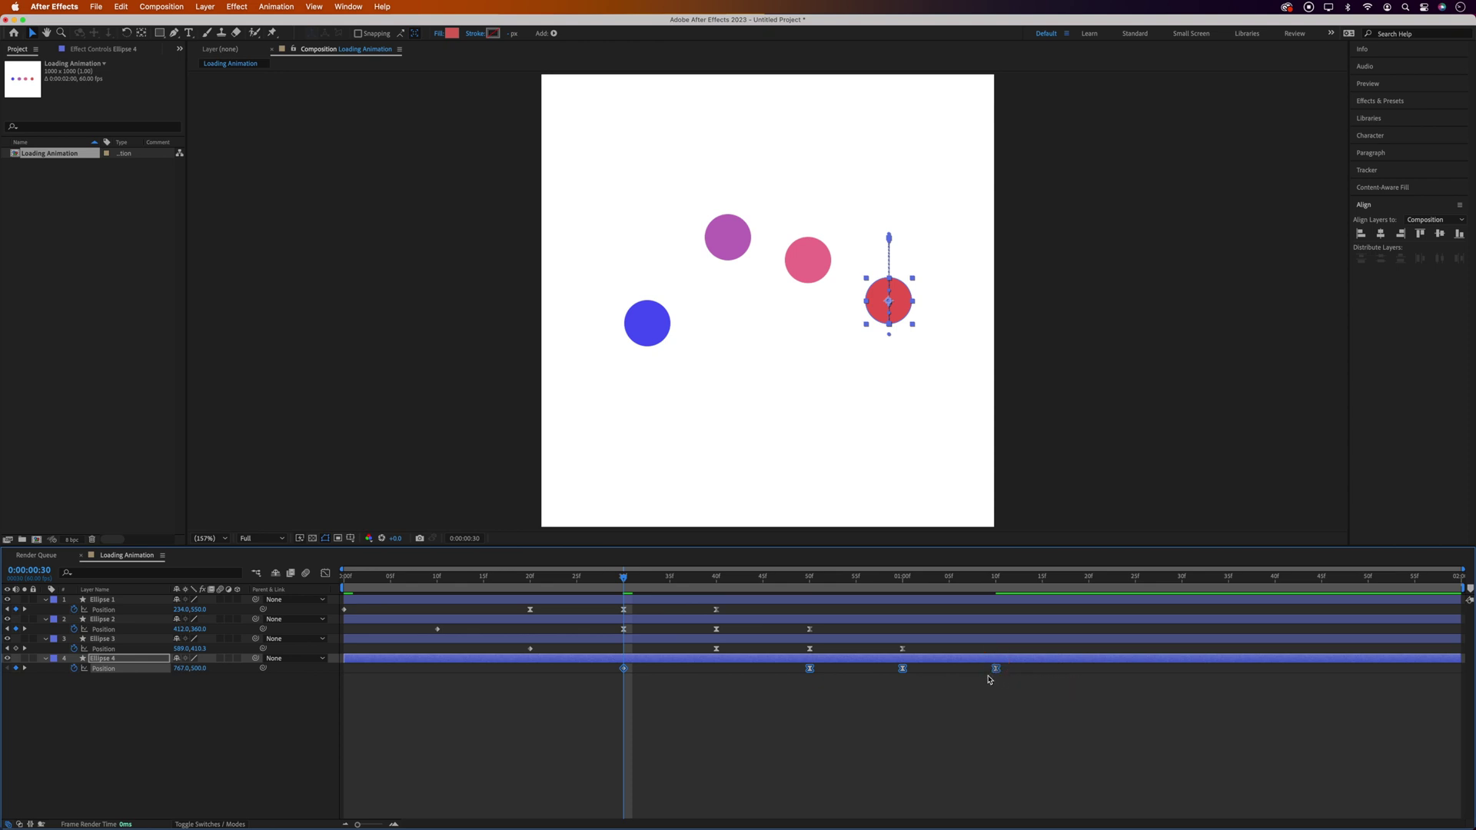
pyautogui.press('space')
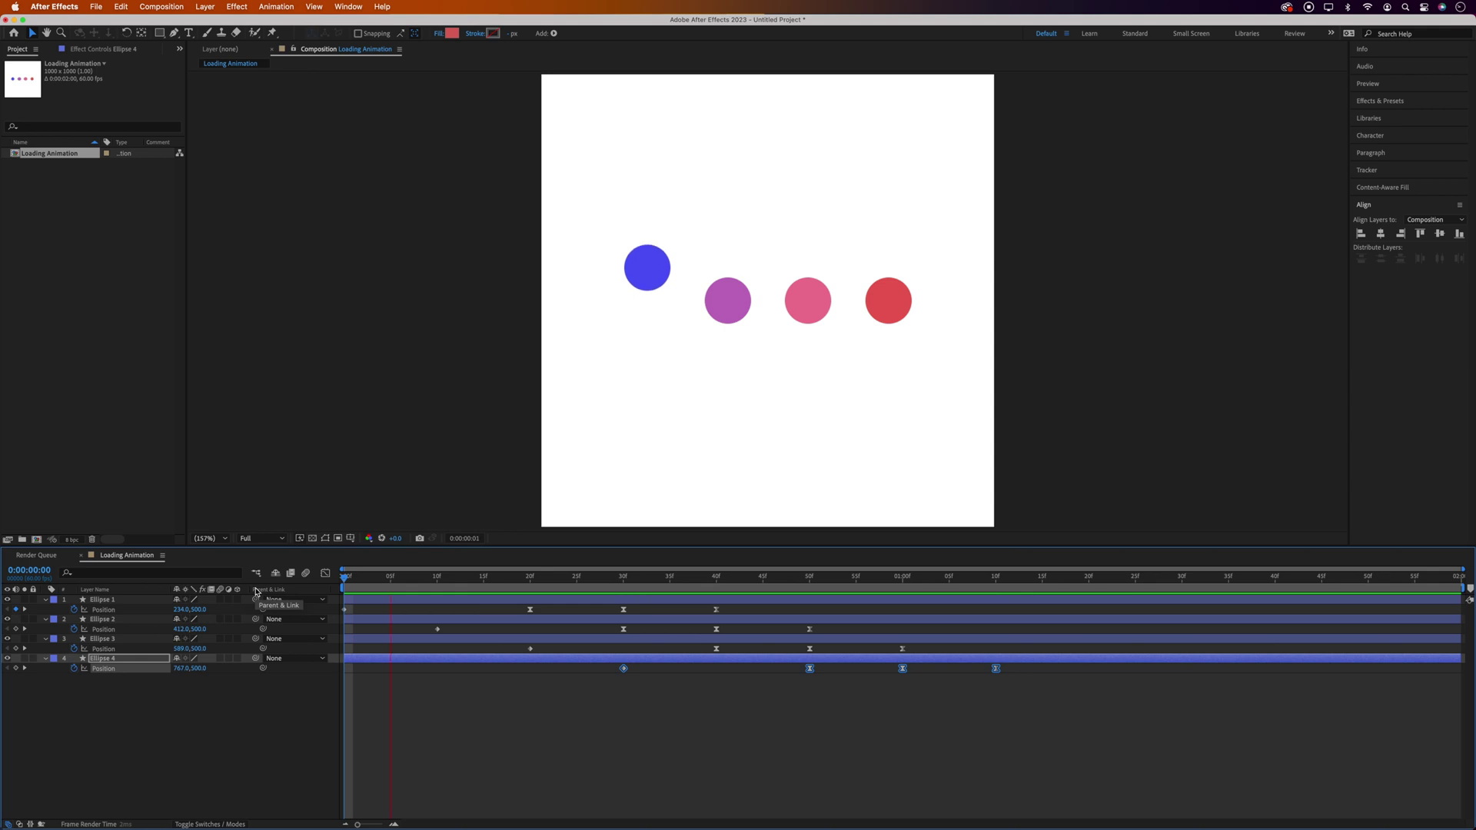
# Stop at 1:10, move to 1:20, collapse the ellipses' Position properties and add a Null Object.
pyautogui.click(1007, 590)
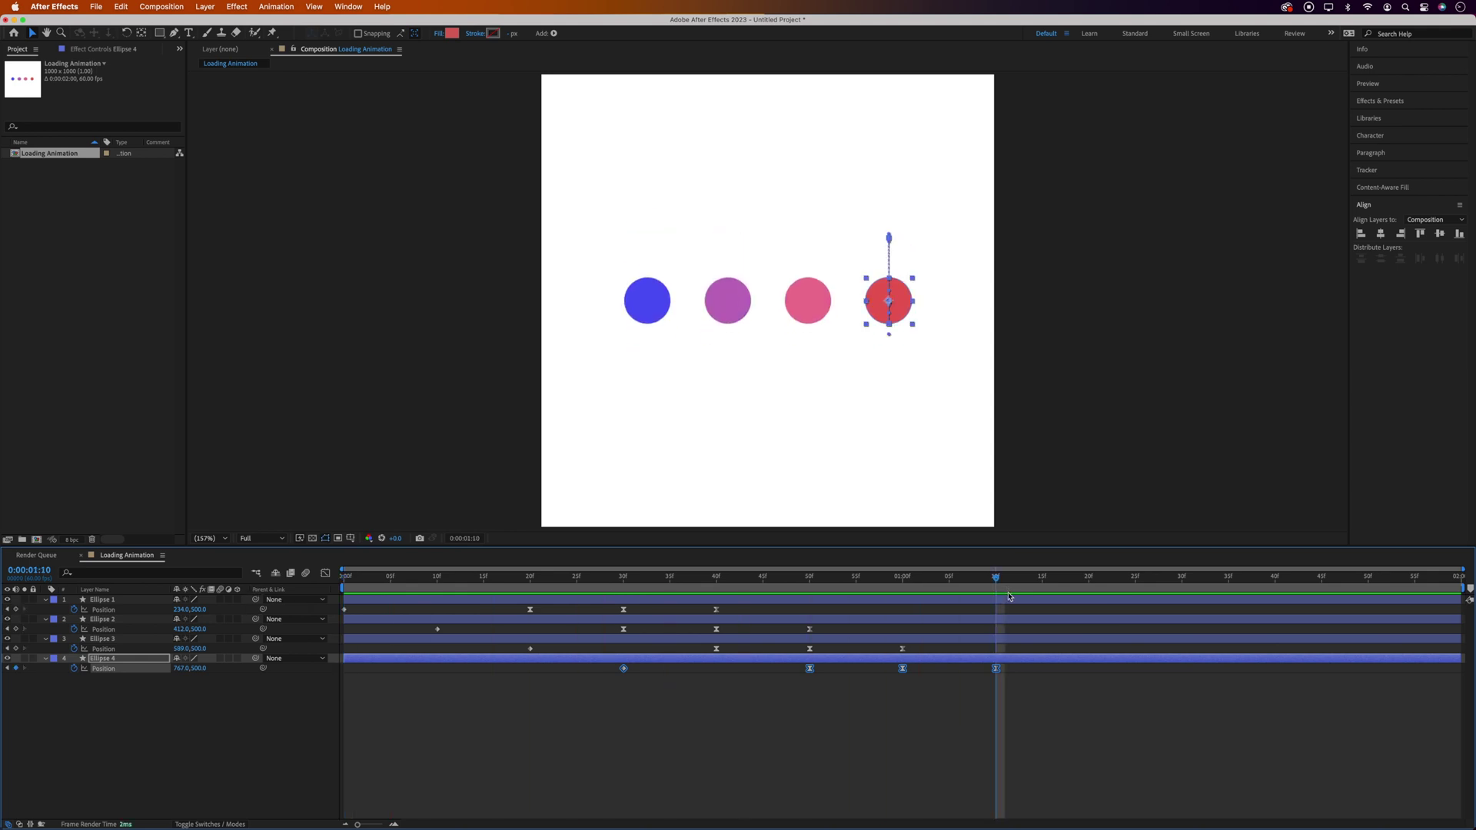
pyautogui.hotkey('shift', 'pagedown')
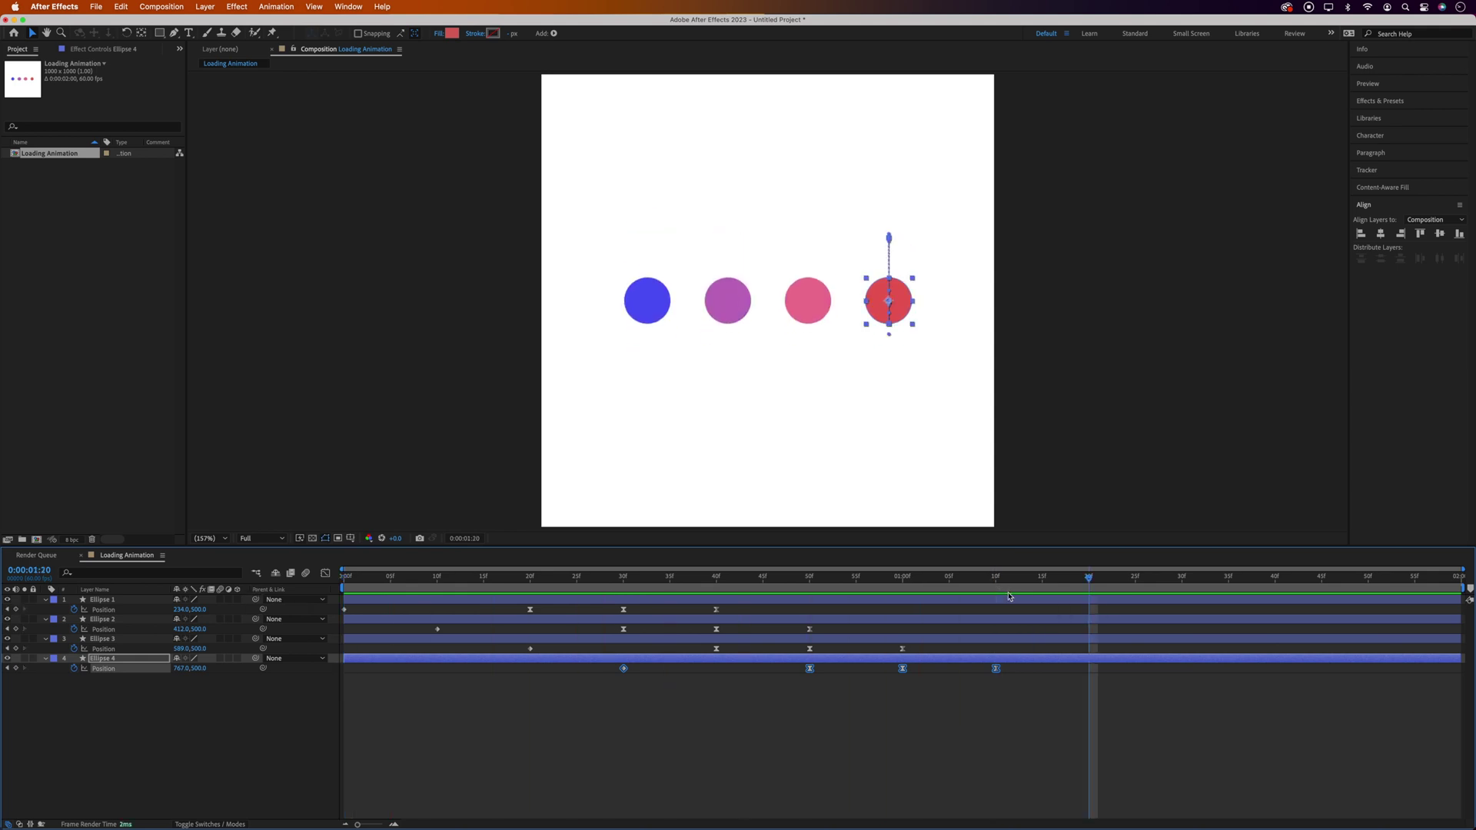
pyautogui.moveTo(146, 696); pyautogui.dragTo(142, 608)
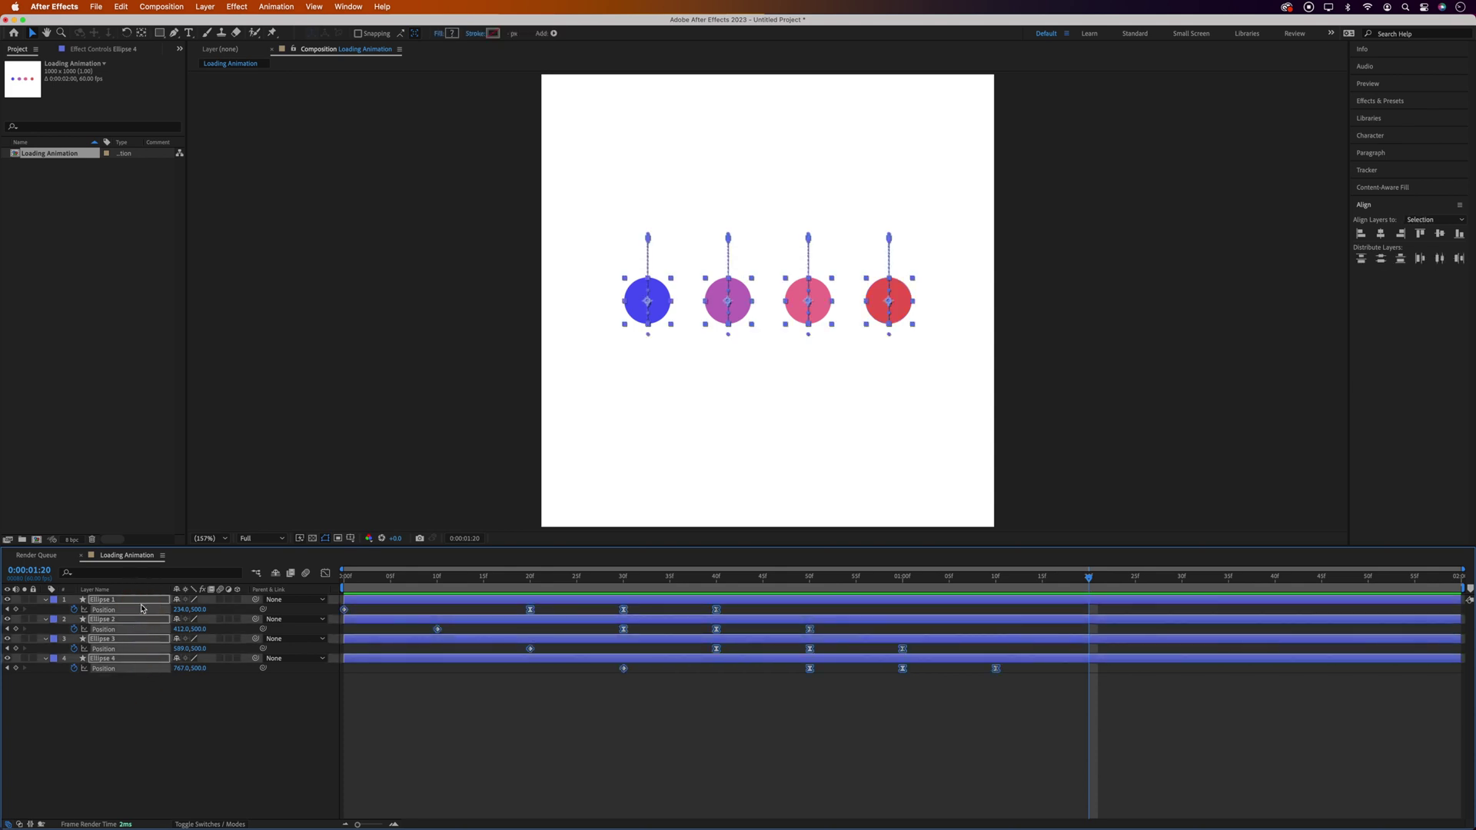
pyautogui.press('p')
pyautogui.click(140, 657)
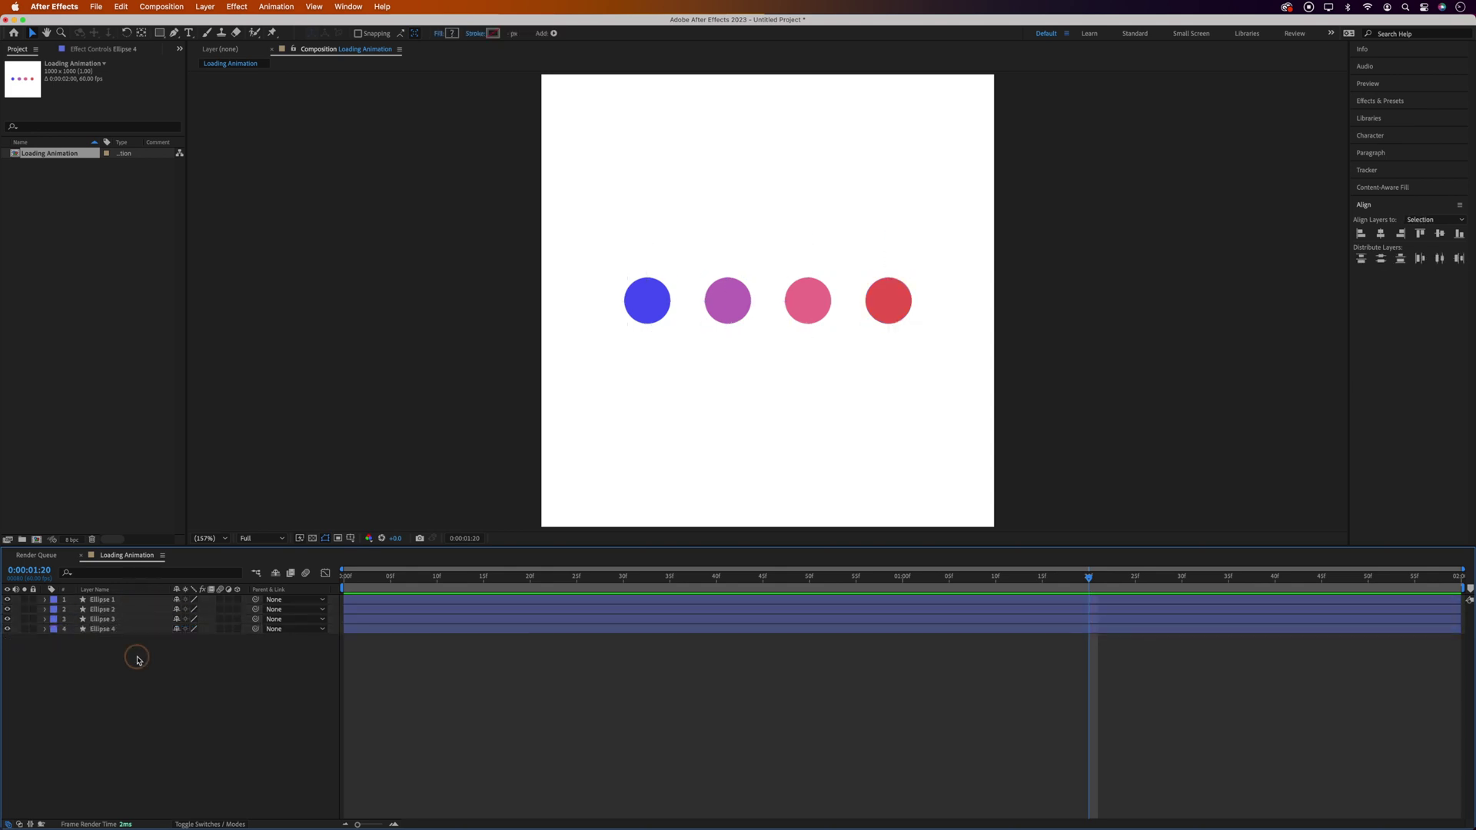
pyautogui.click(205, 7)
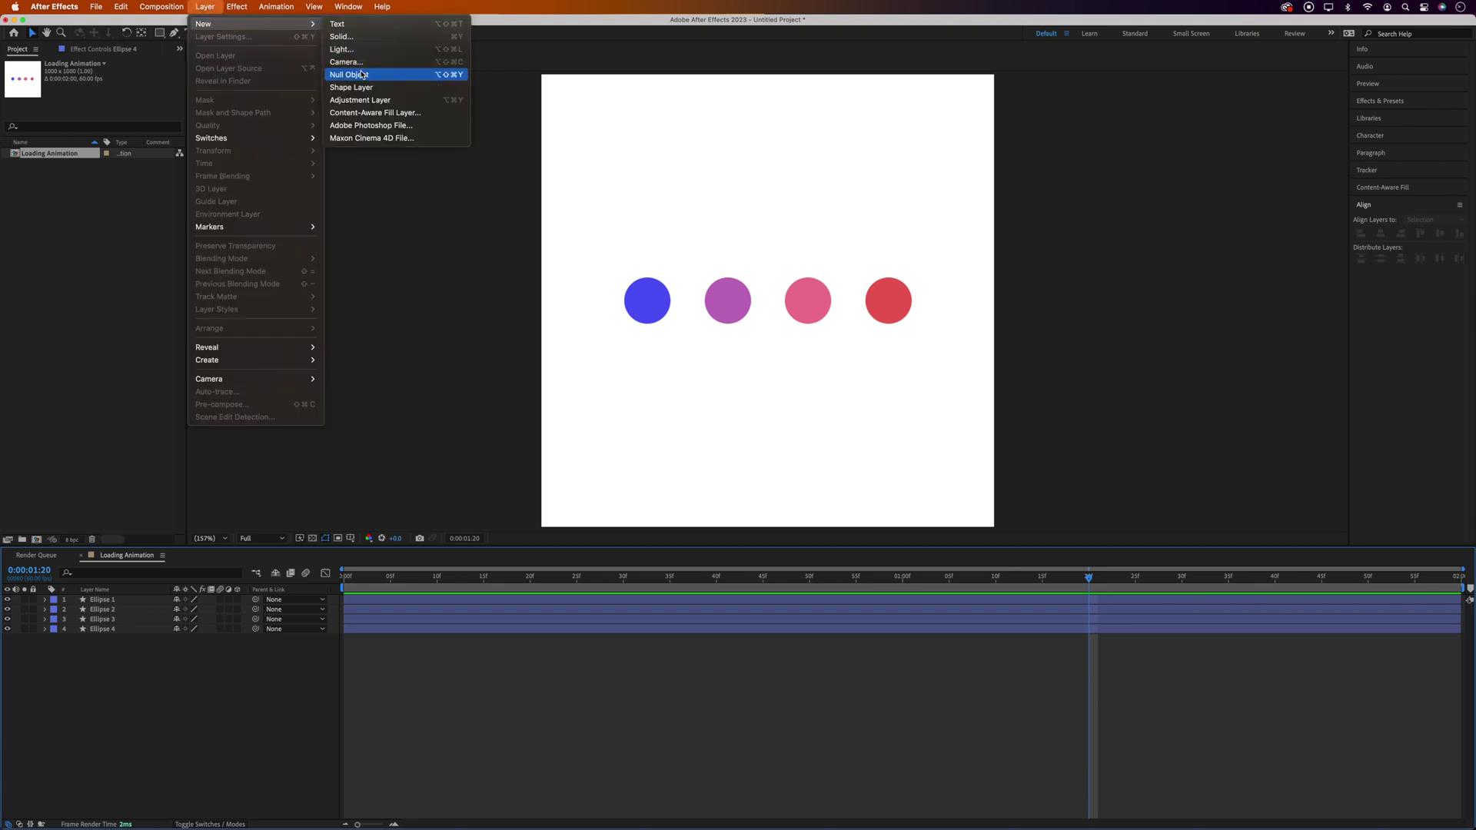
pyautogui.click(361, 74)
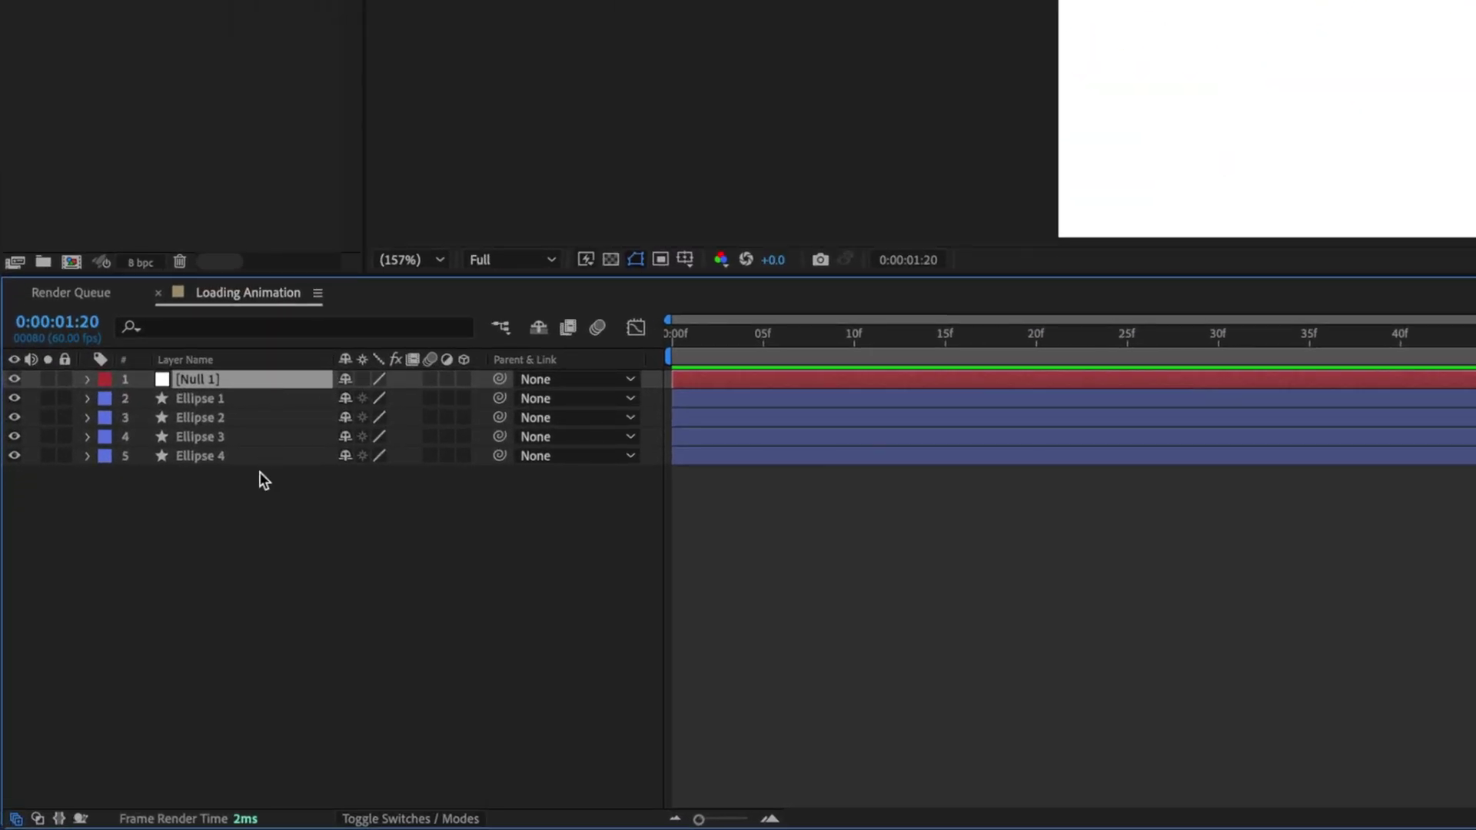
# Parent Ellipse 1–4 to Null 1 with the pick whip, then select Null 1.
pyautogui.moveTo(269, 493); pyautogui.dragTo(272, 405)
pyautogui.moveTo(499, 398); pyautogui.dragTo(253, 380)
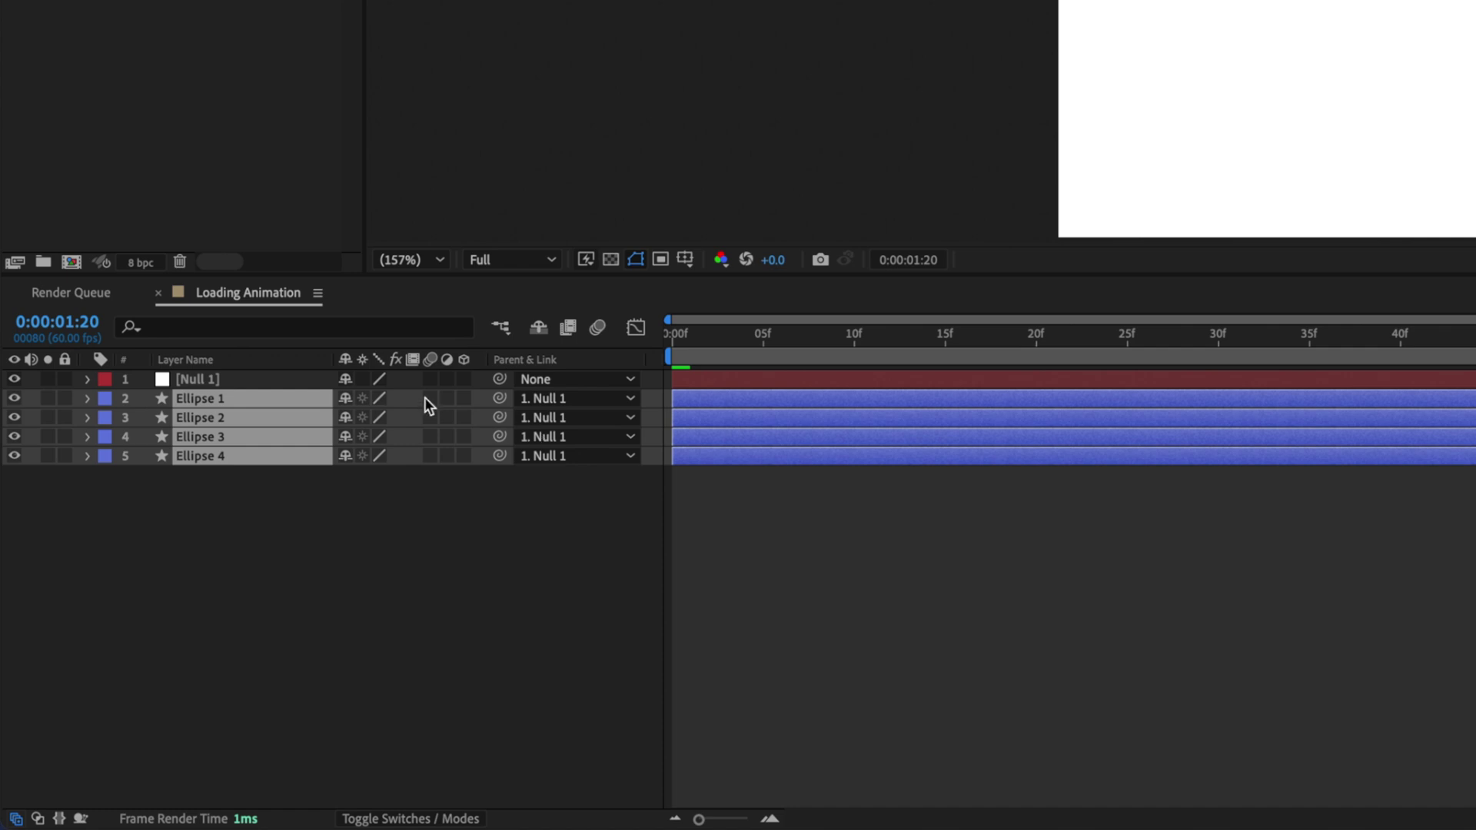
pyautogui.click(287, 377)
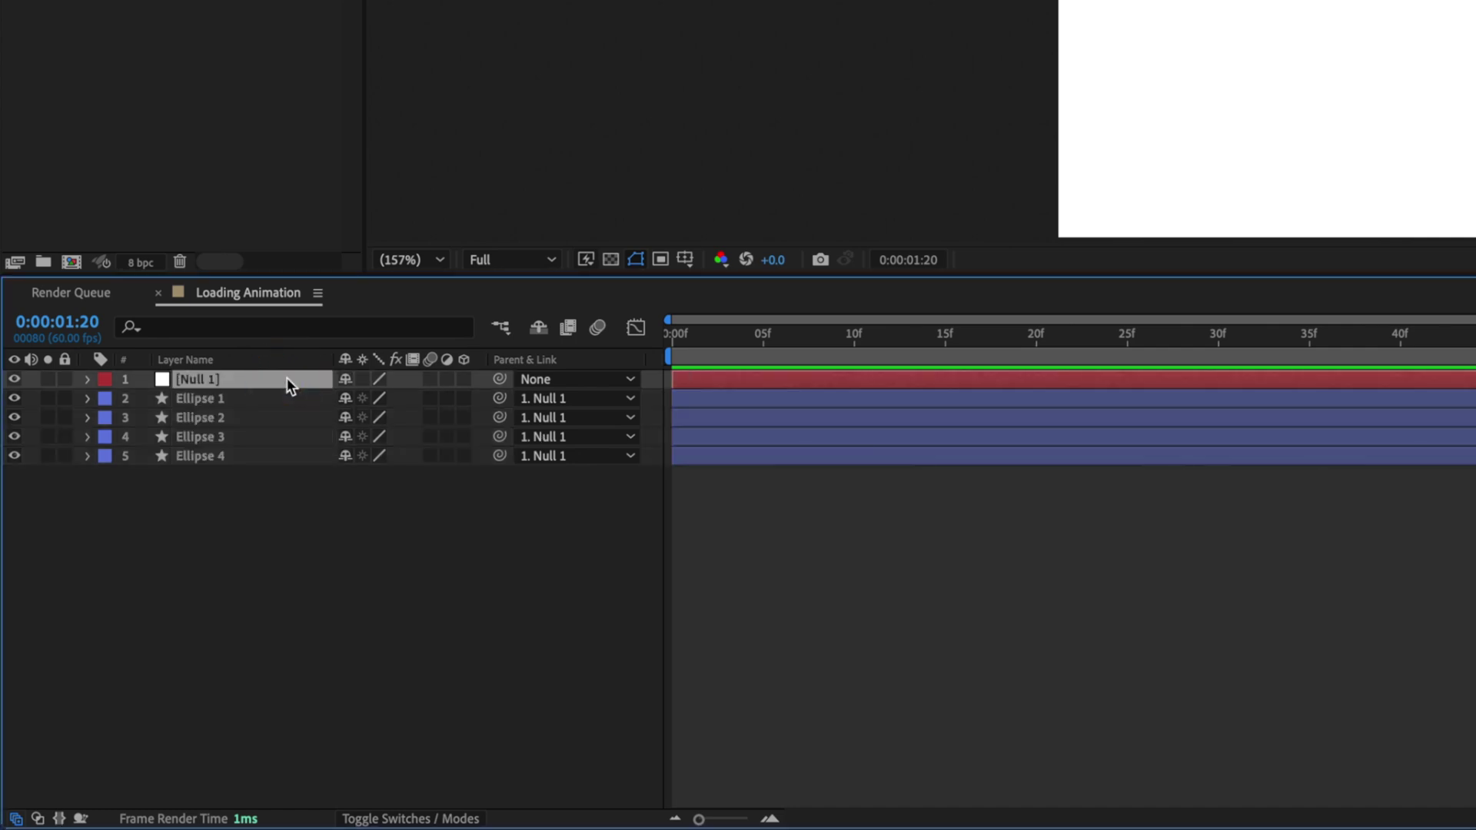
# Keyframe Null 1's Rotation from 0° to one full revolution at the comp end, then preview.
pyautogui.press('r')
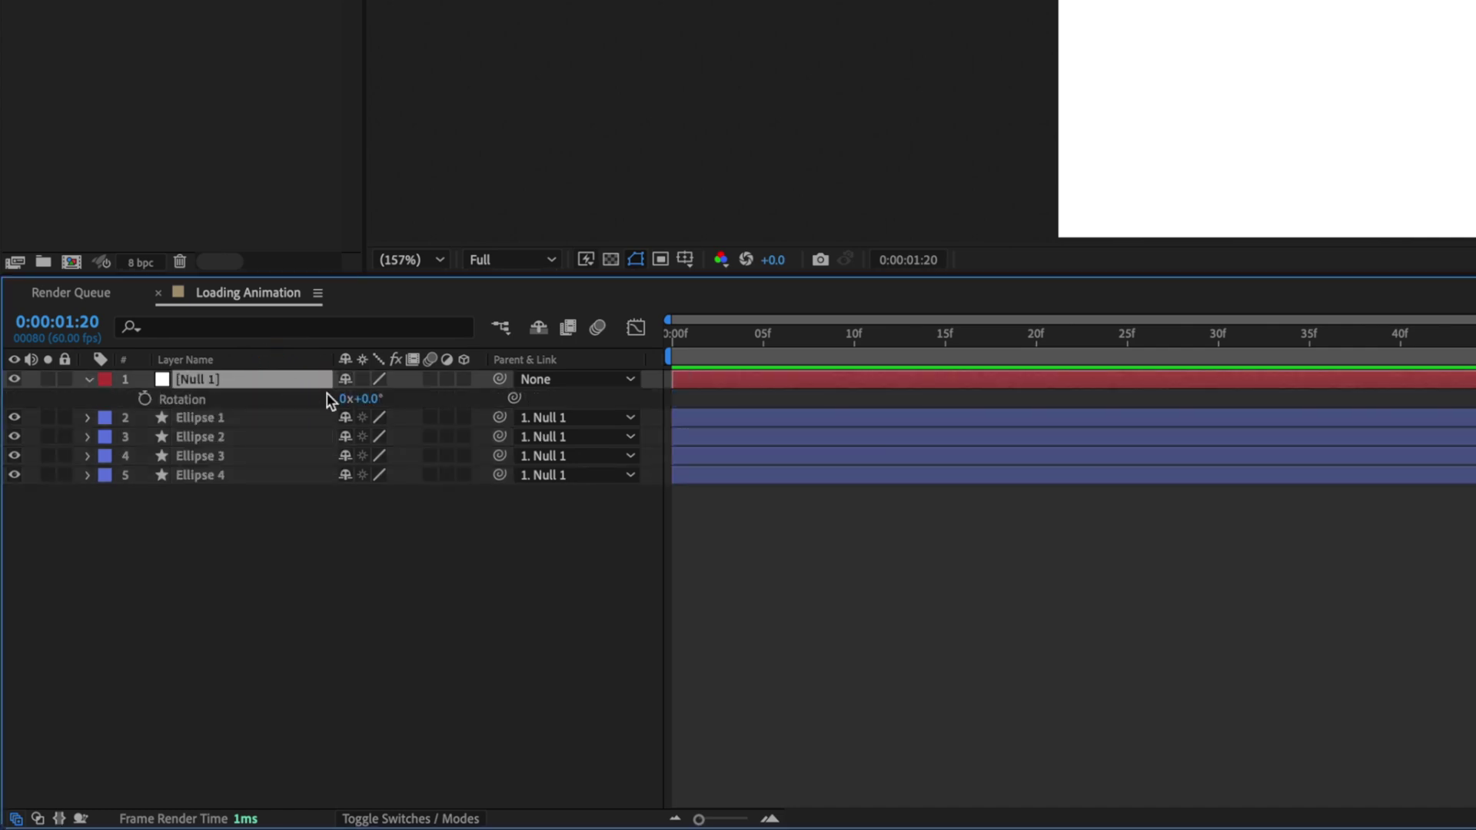
pyautogui.click(149, 402)
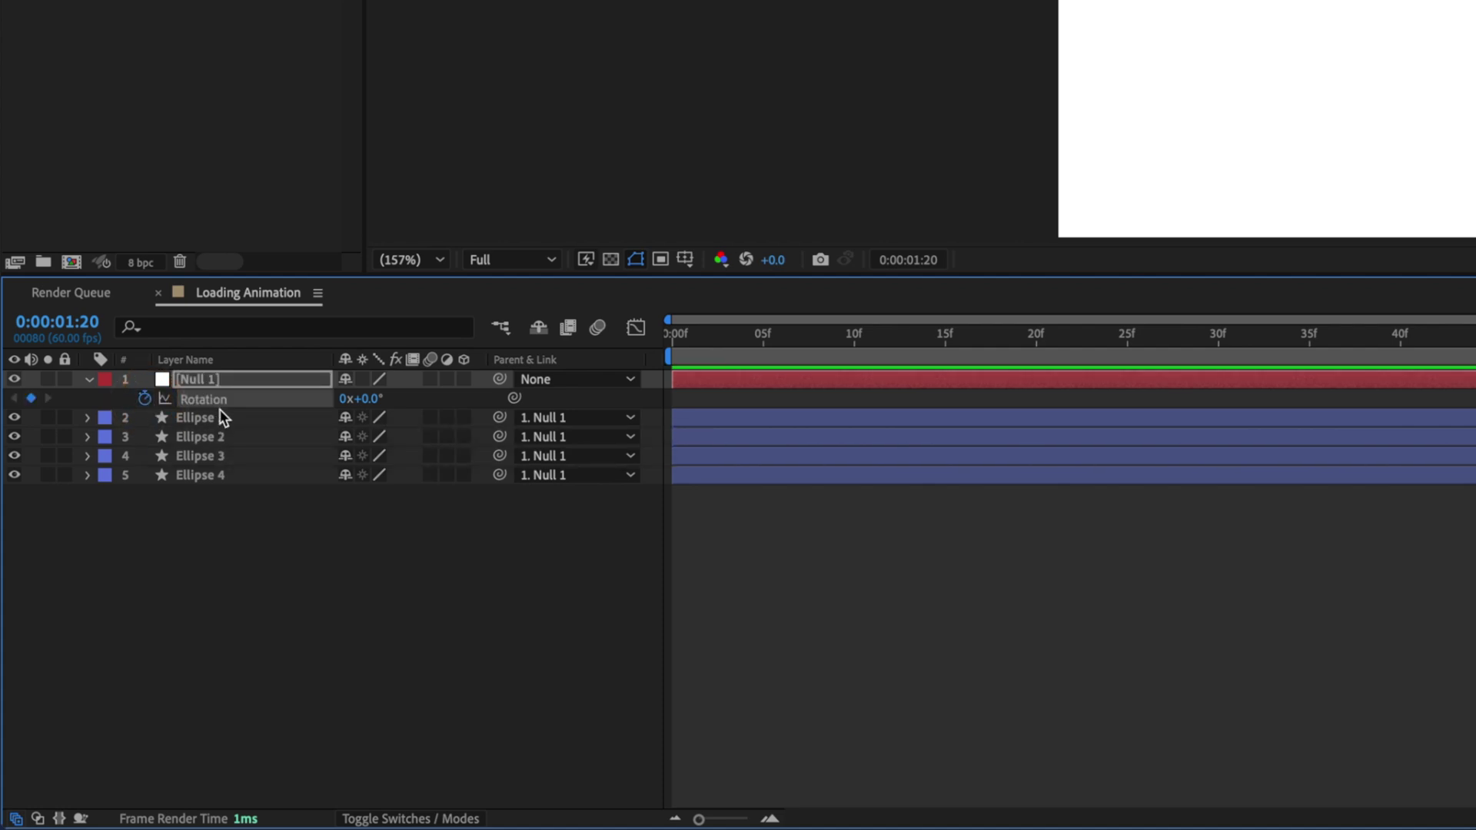
pyautogui.moveTo(718, 336); pyautogui.dragTo(1449, 332)
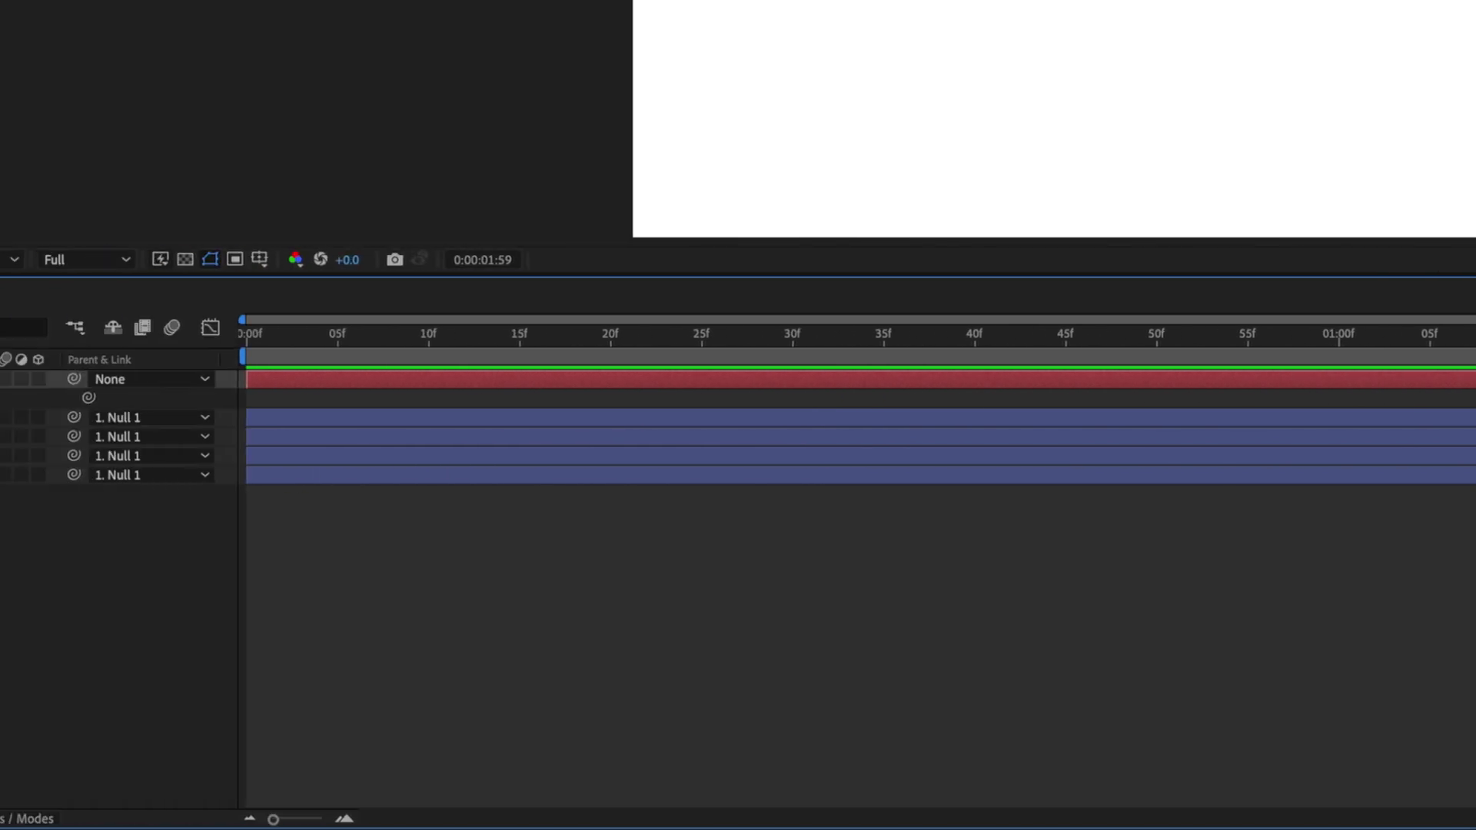
pyautogui.click(352, 398)
pyautogui.write('1')
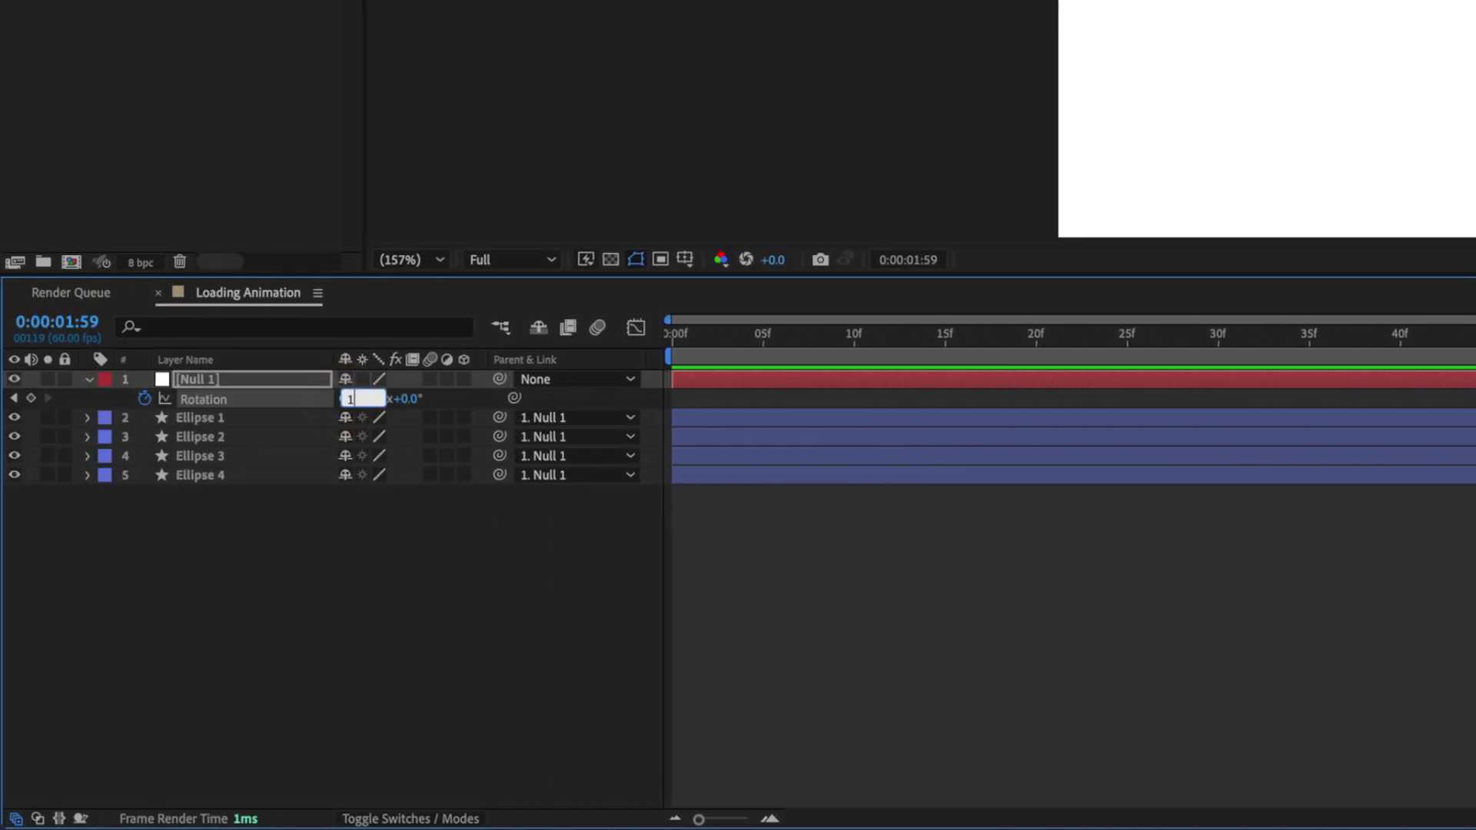
pyautogui.press('Return')
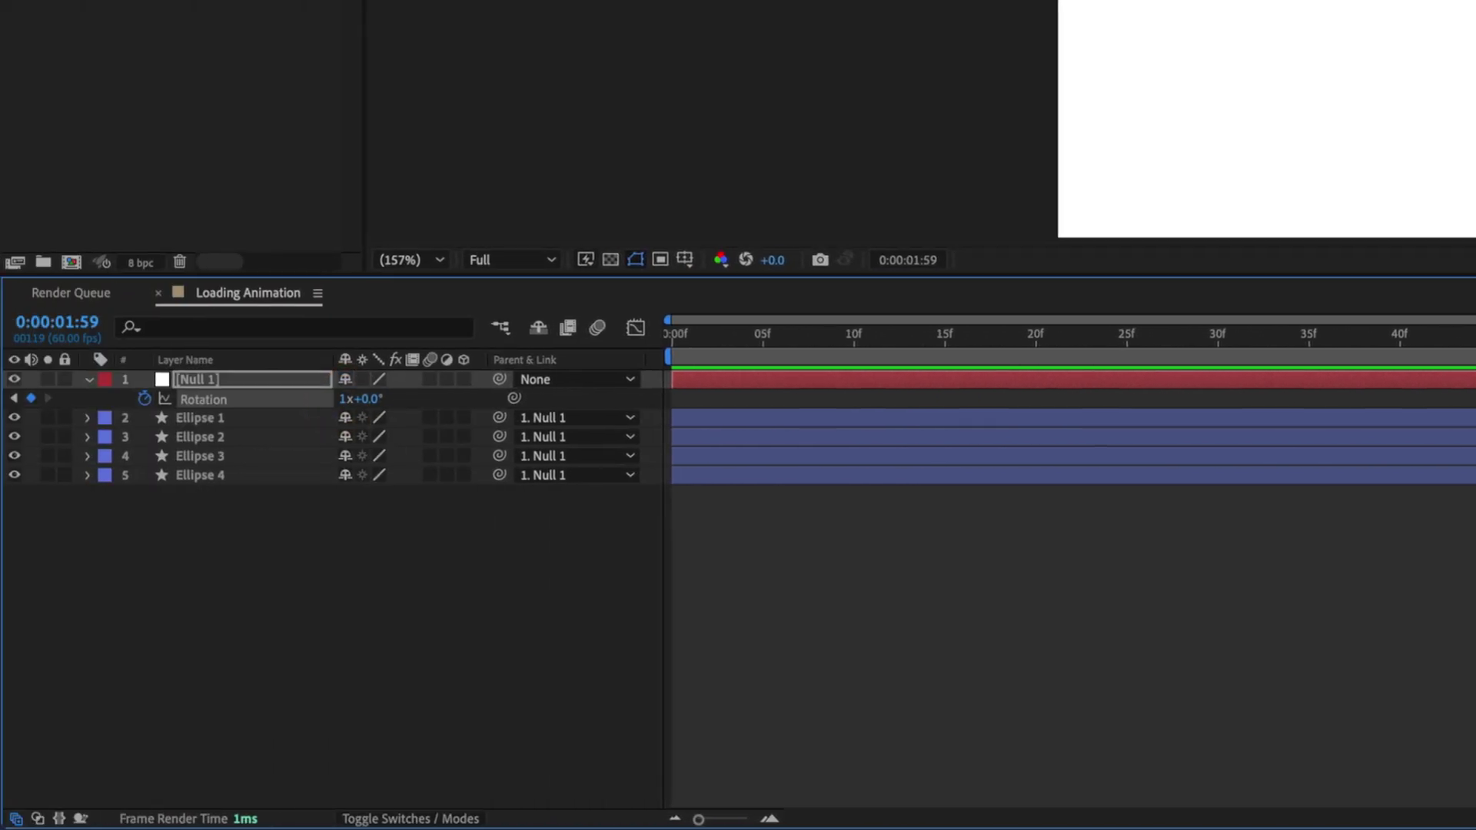
pyautogui.press('space')
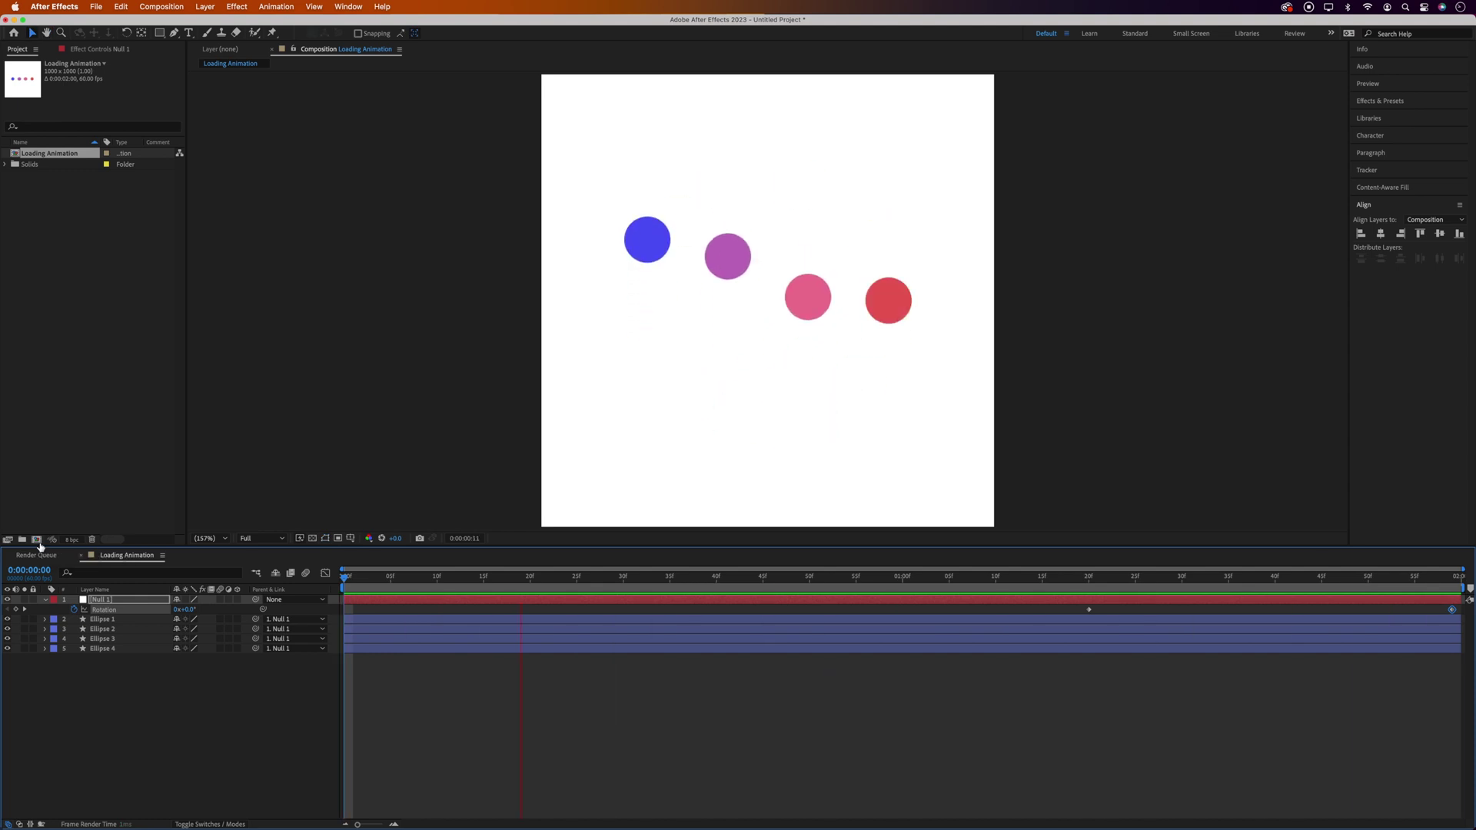
# Apply Easy Ease In to Null 1's final Rotation keyframe.
pyautogui.press('space')
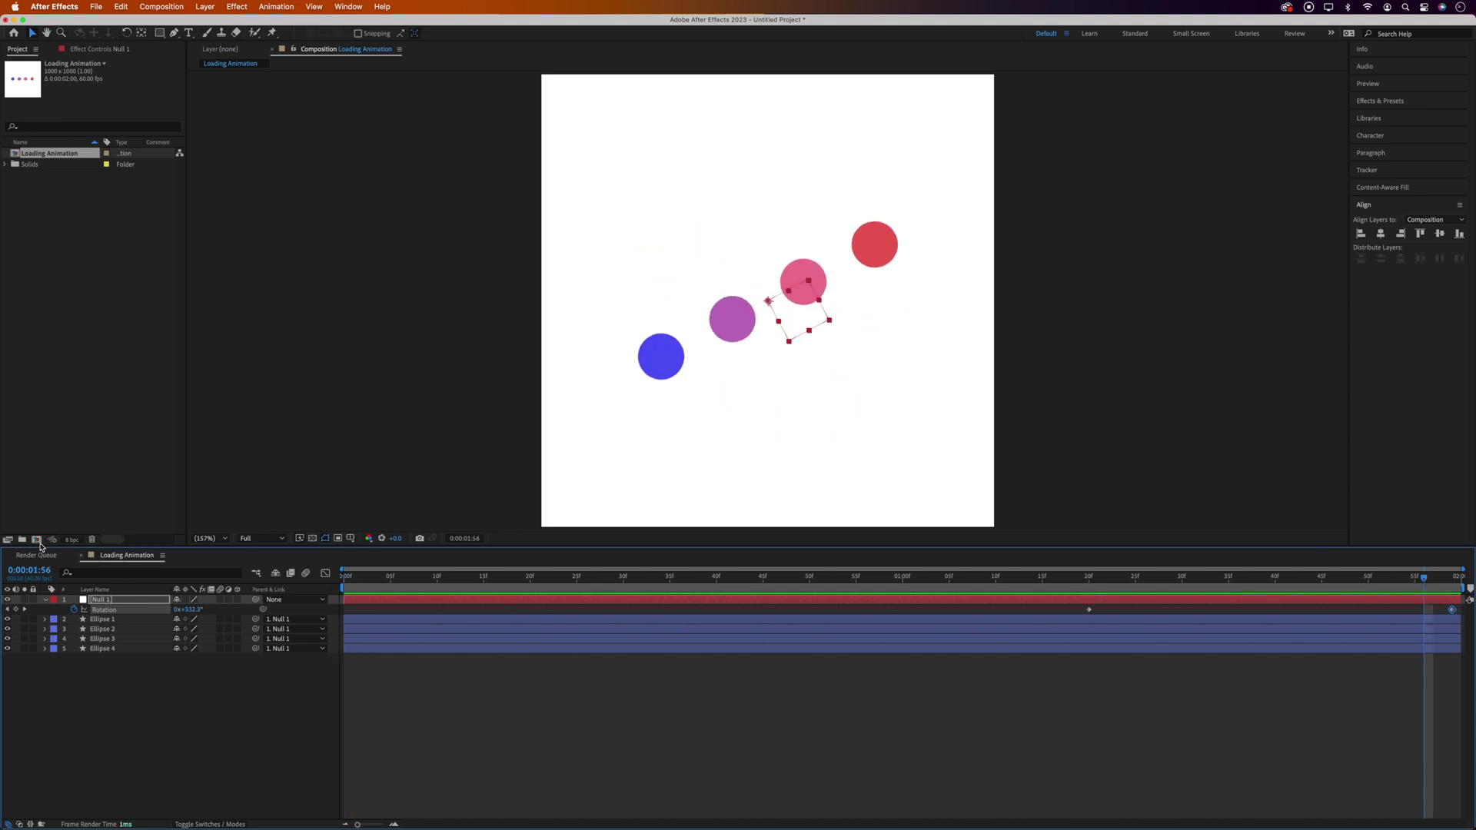
pyautogui.moveTo(1428, 582); pyautogui.dragTo(1014, 612)
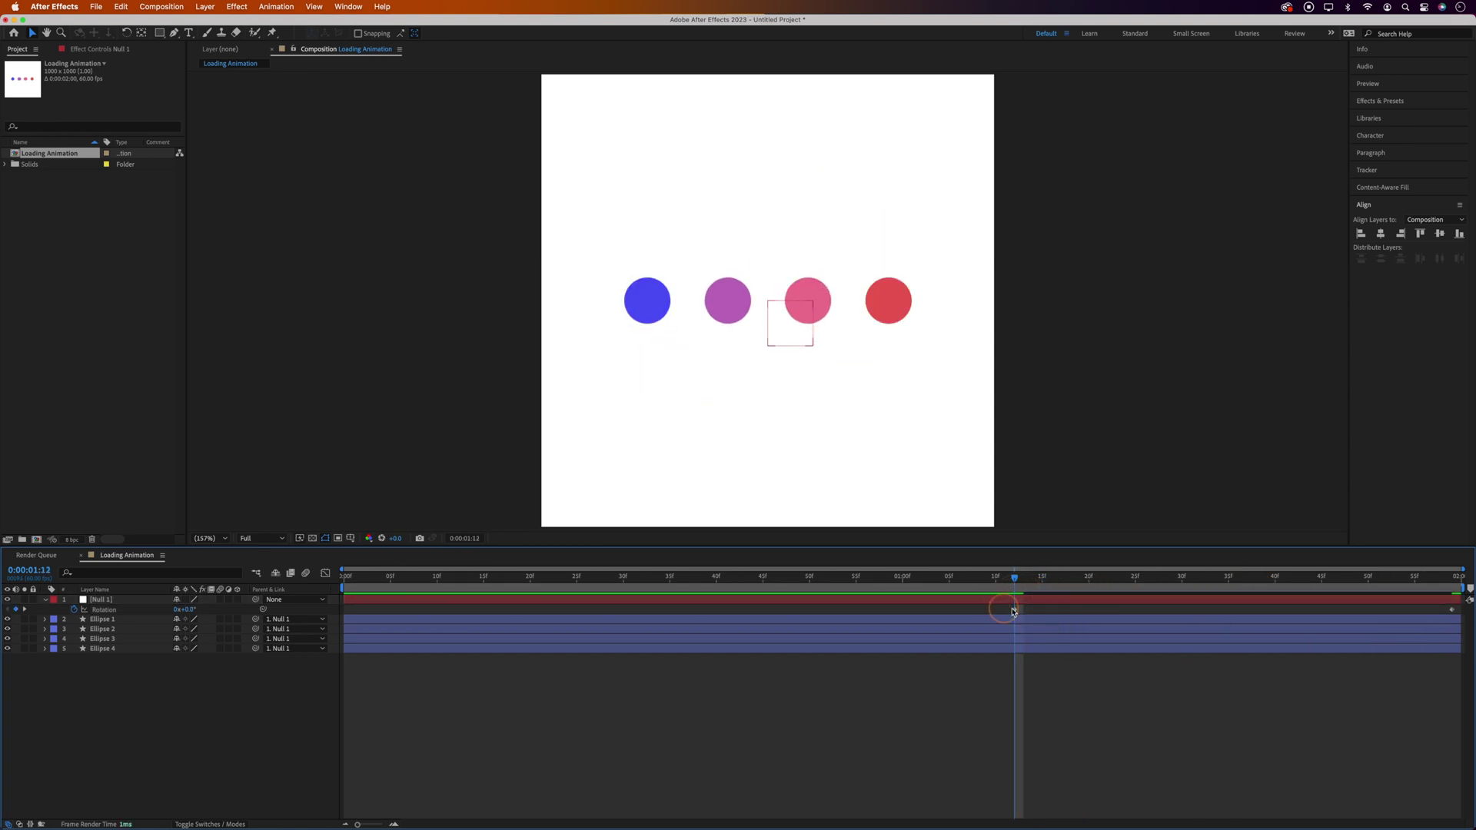
pyautogui.click(1452, 611)
pyautogui.rightClick(1452, 612)
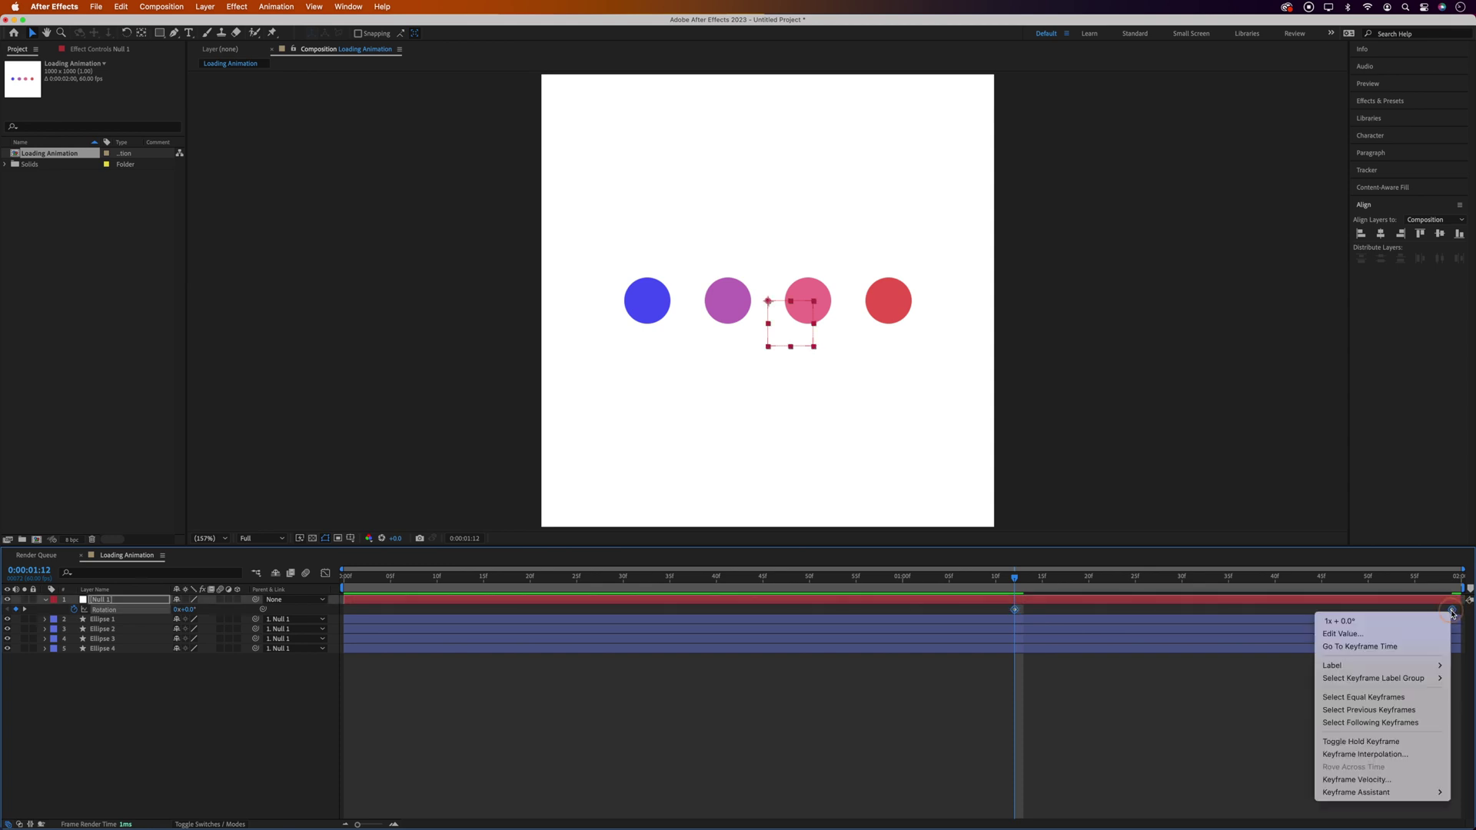
pyautogui.moveTo(1368, 792)
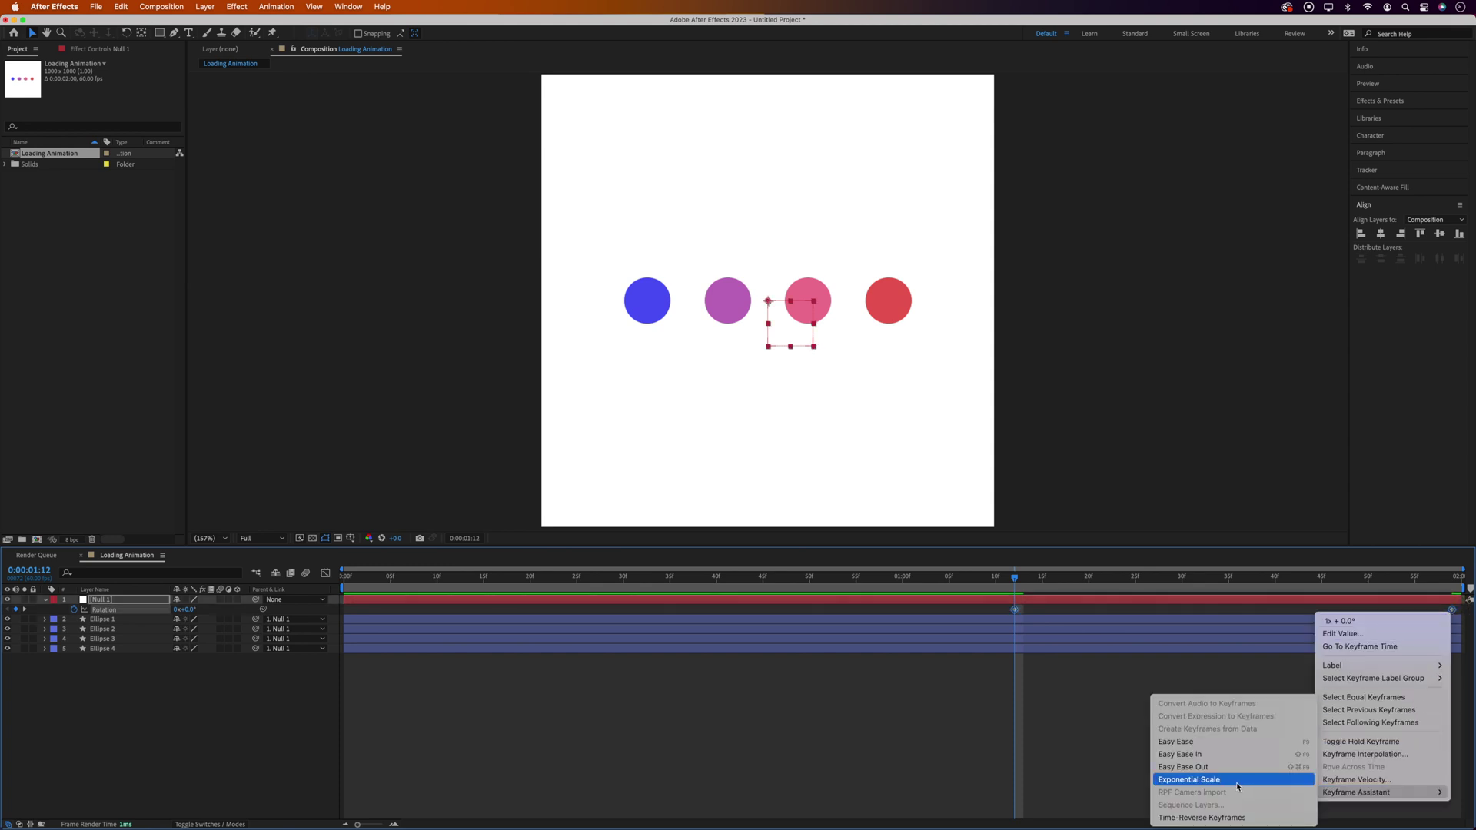
pyautogui.click(1236, 754)
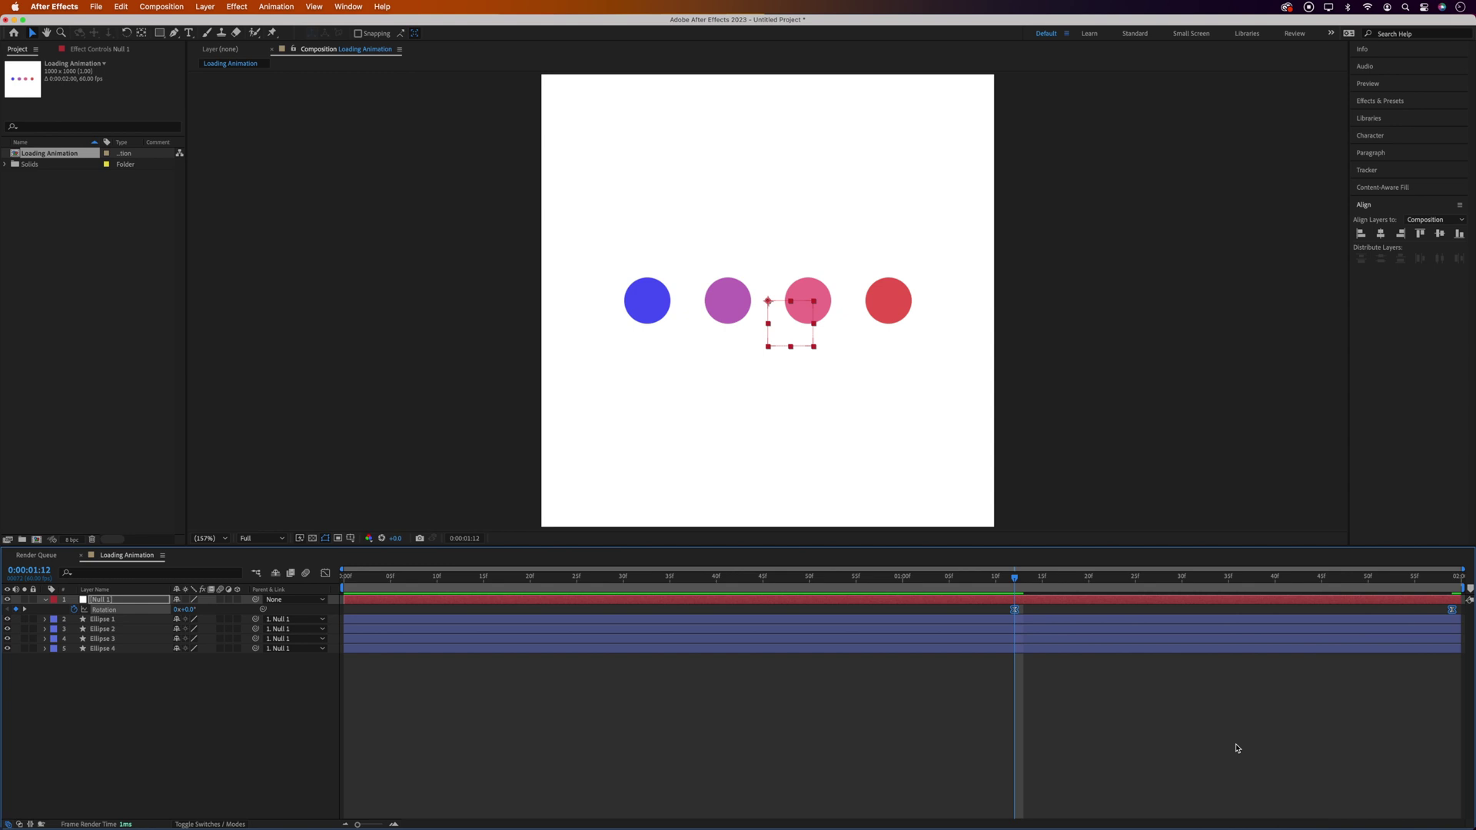
# Preview the eased spin, then look up the Bodymovin extension.
pyautogui.press('space')
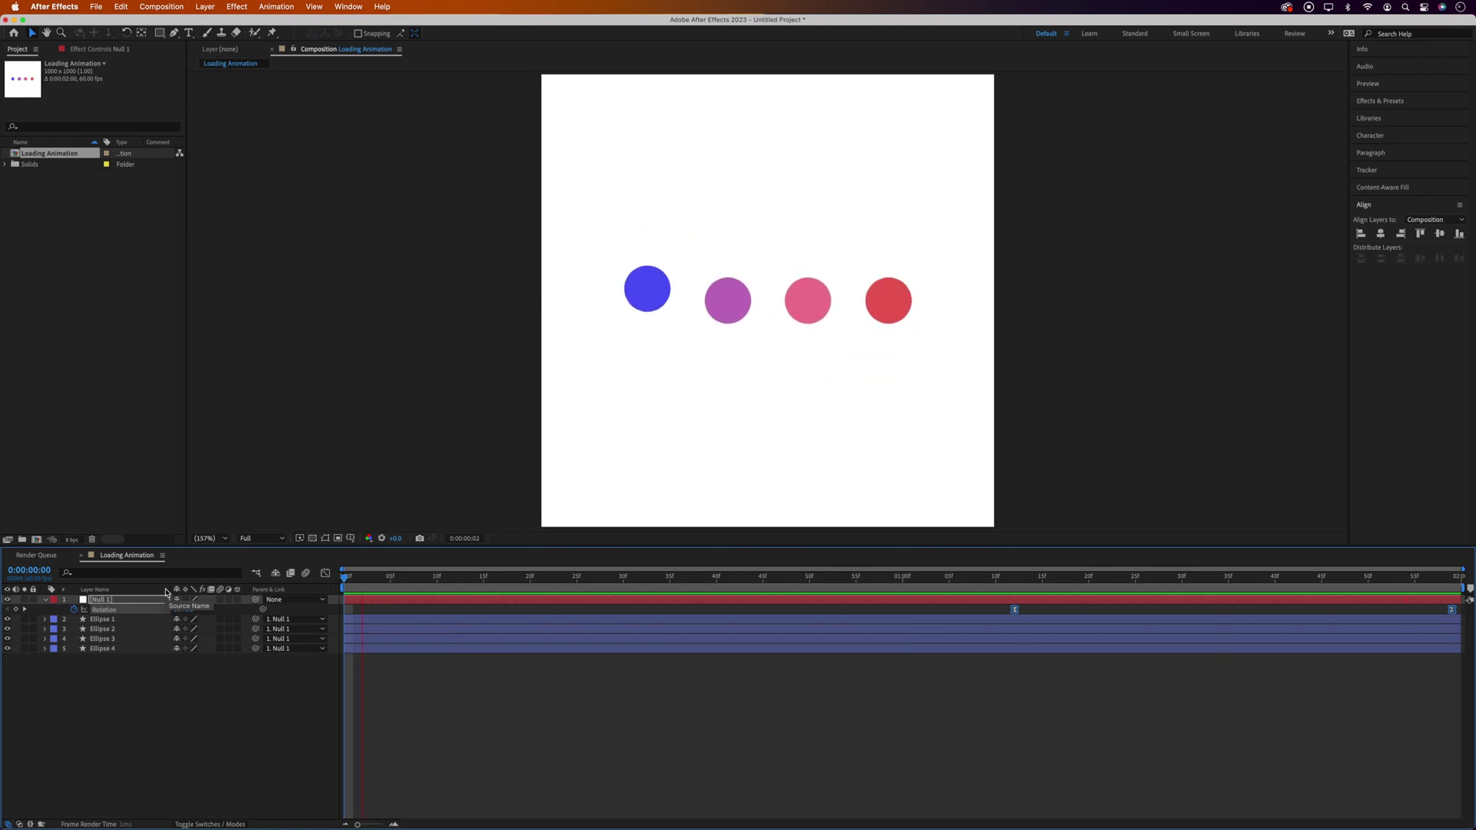
pyautogui.press('space')
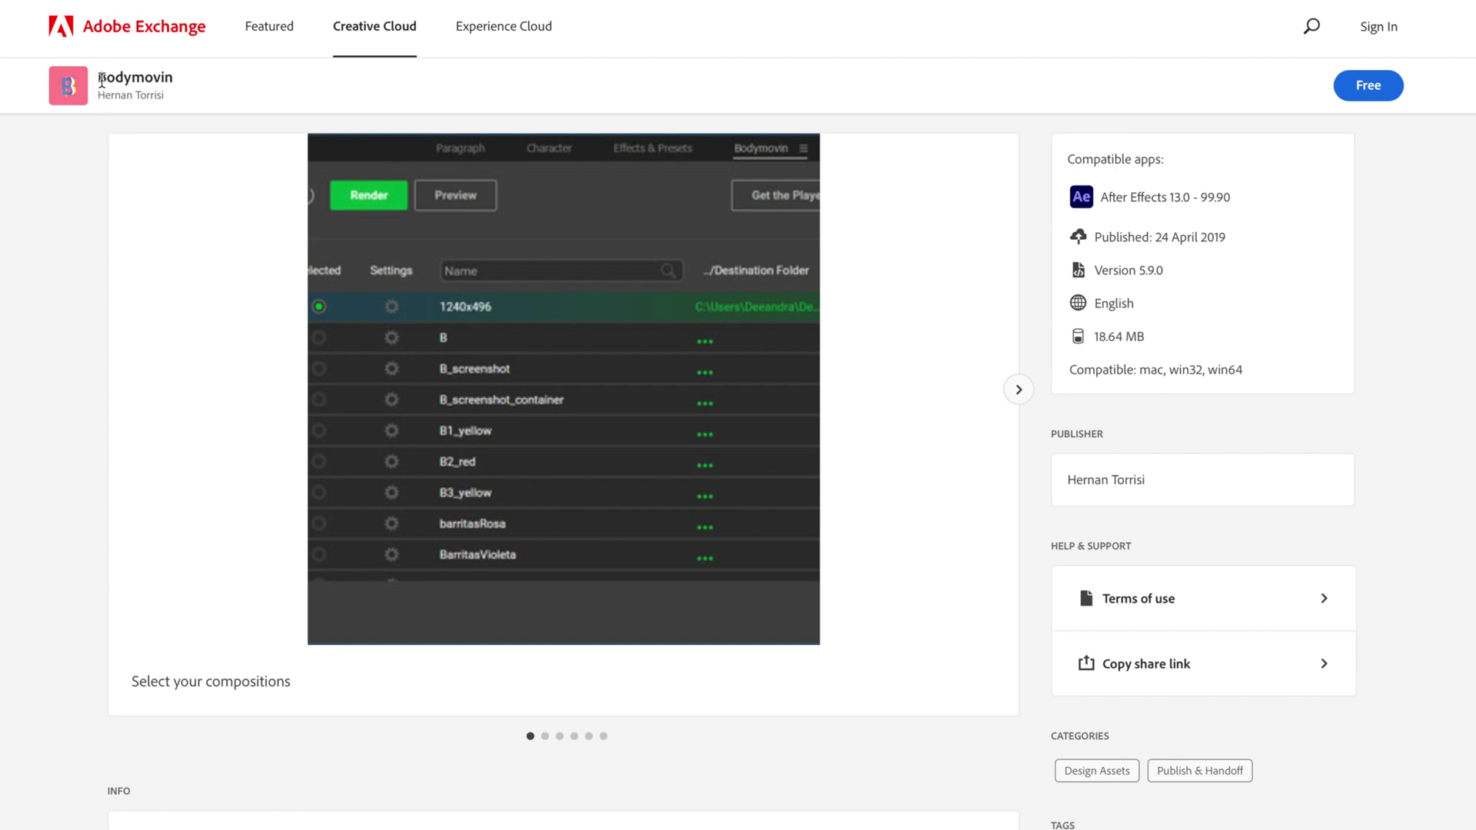
pyautogui.moveTo(102, 79); pyautogui.dragTo(177, 82)
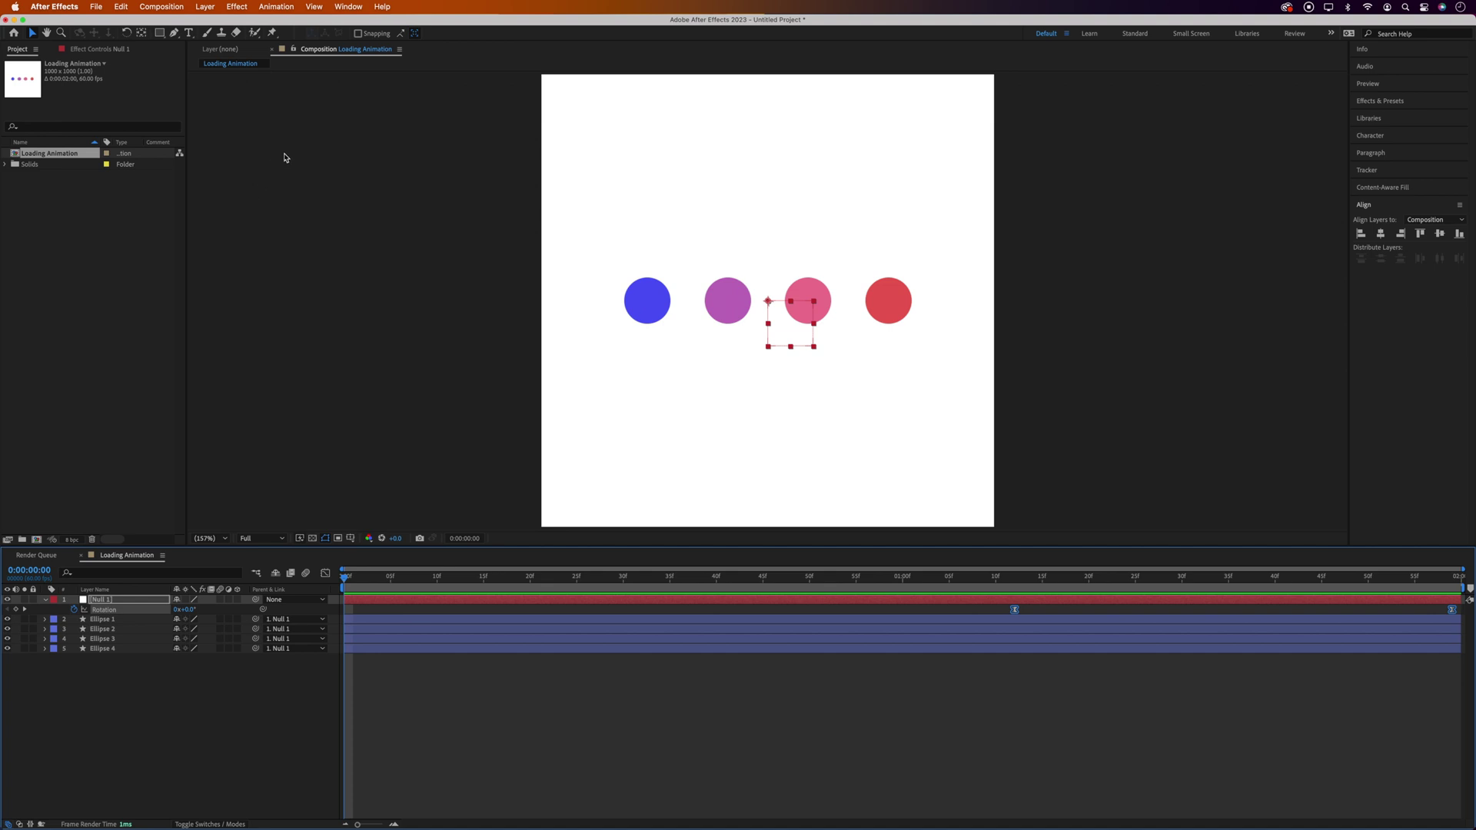
# Open the Bodymovin extension panel and tick the Loading Animation composition.
pyautogui.click(347, 7)
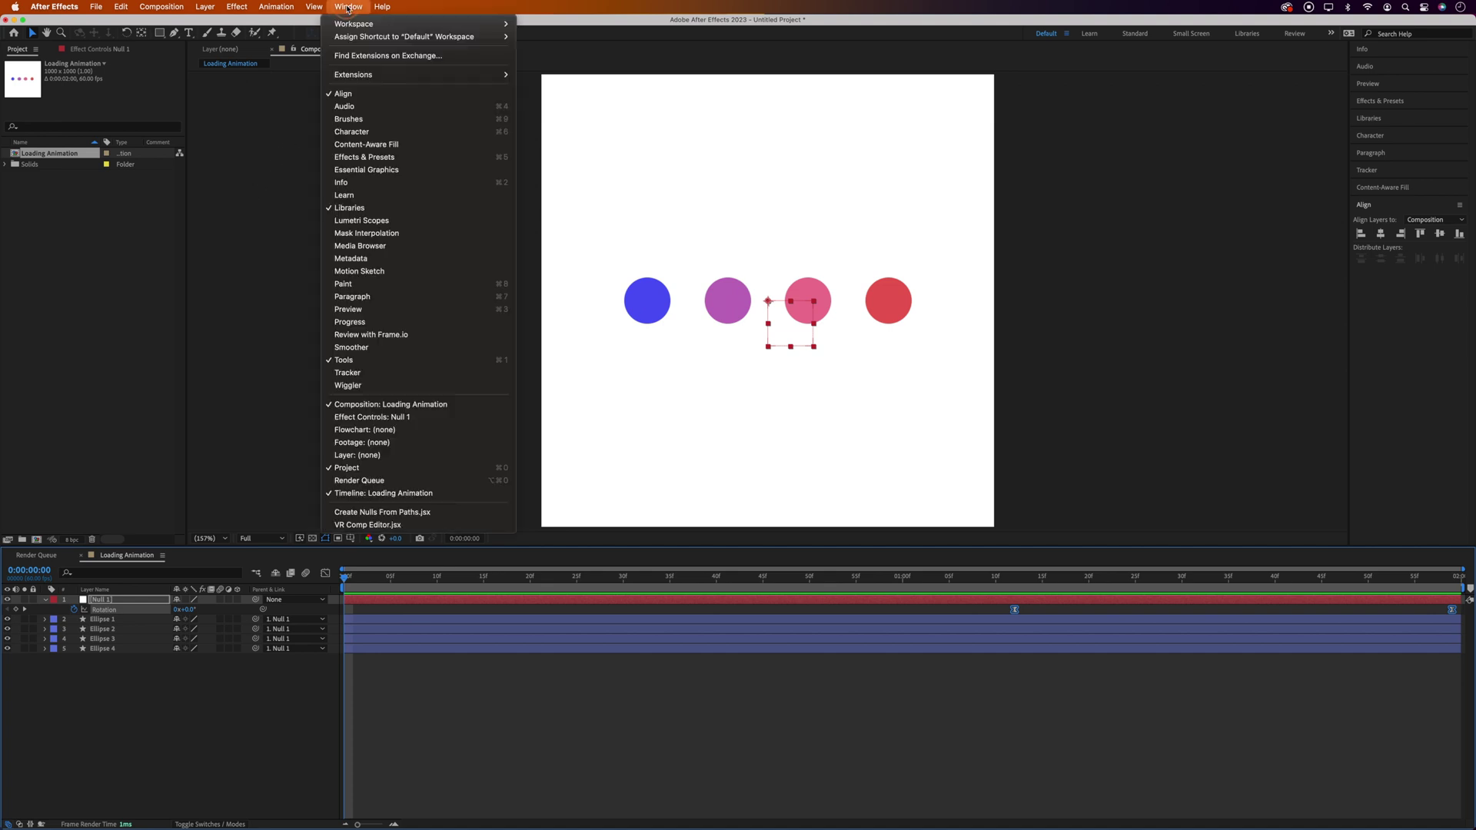
pyautogui.moveTo(388, 73)
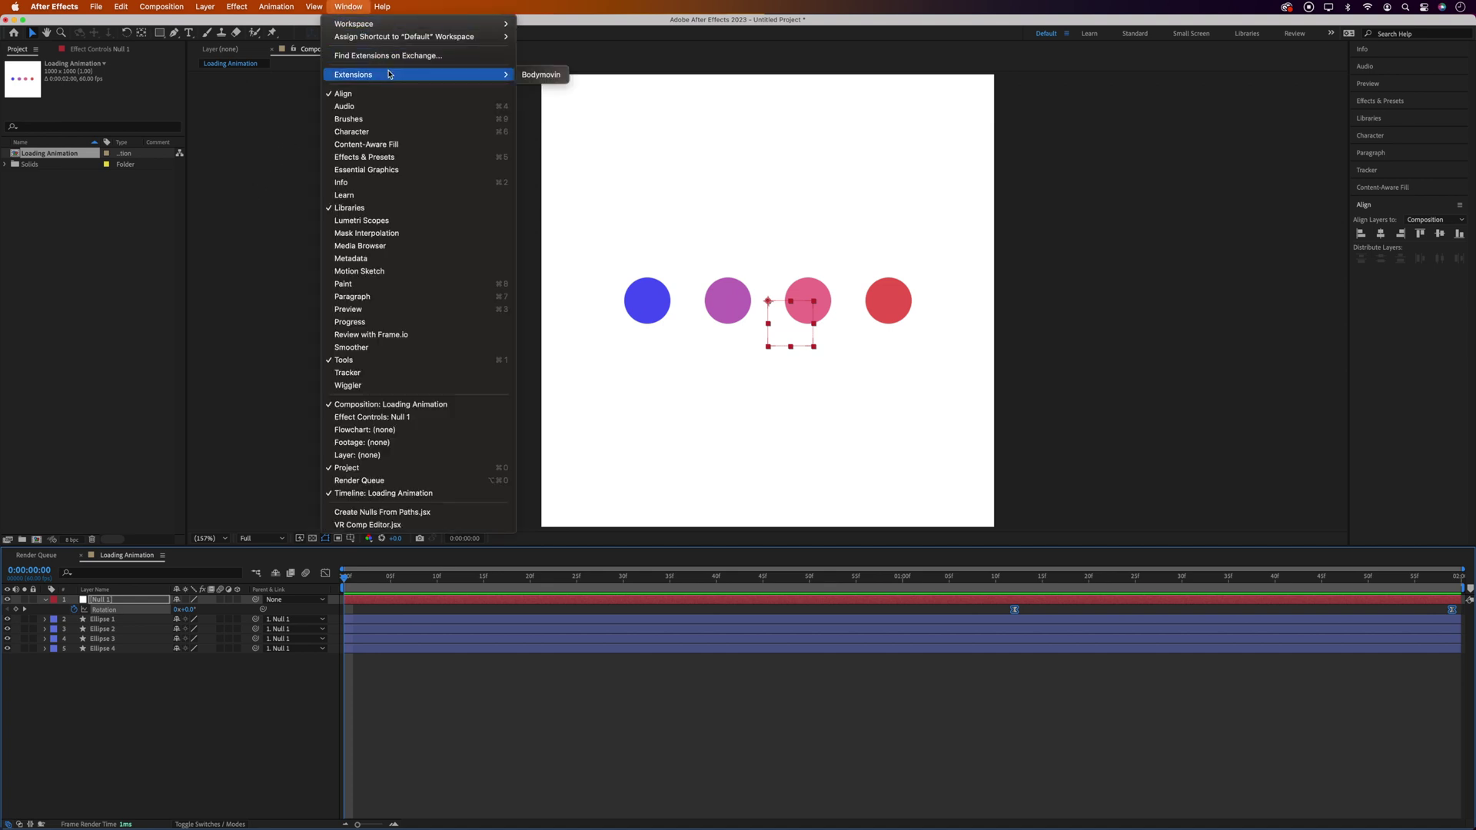
pyautogui.click(524, 74)
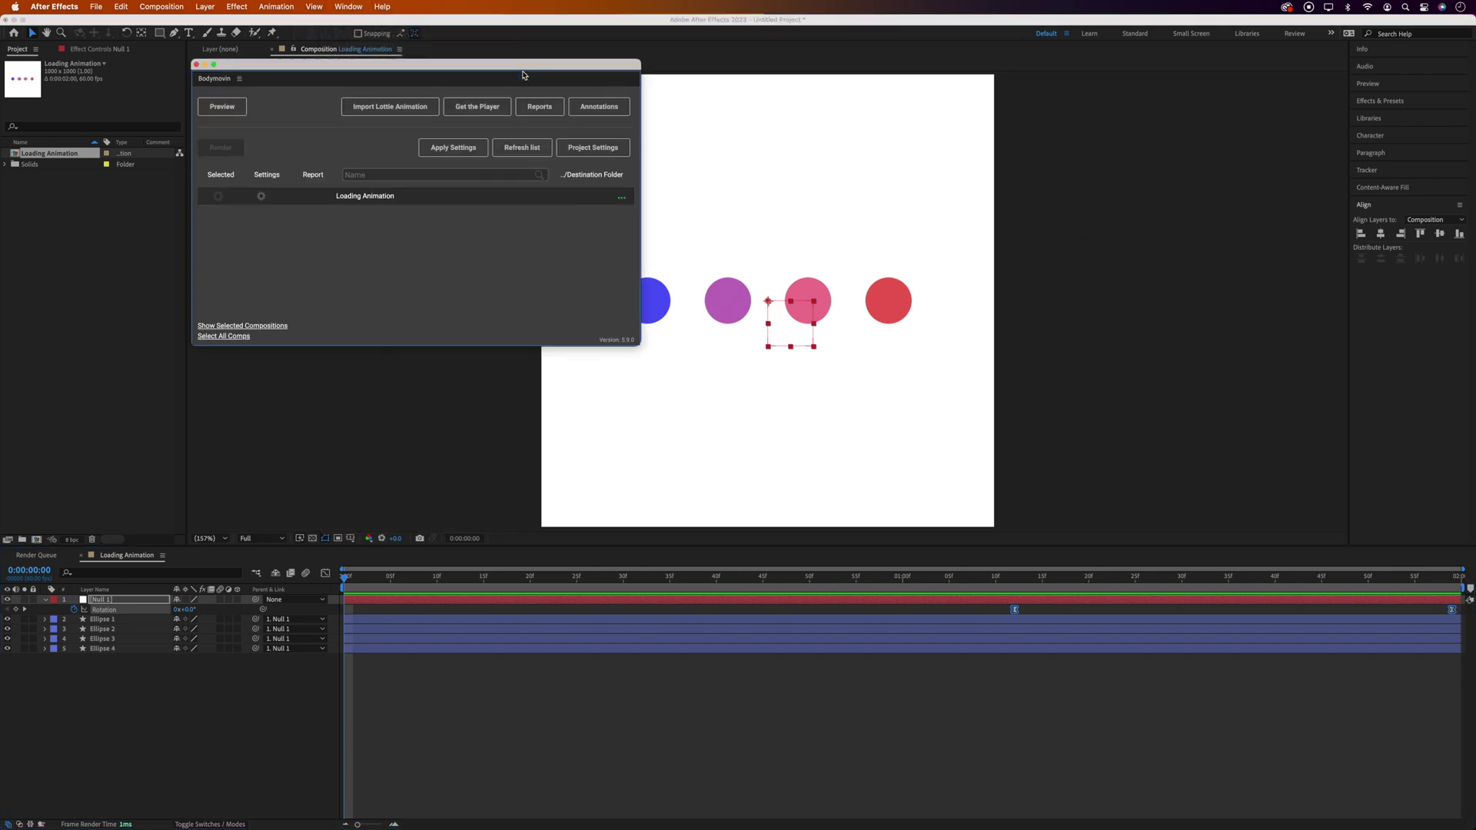
pyautogui.click(218, 197)
# Set the output to Loading Animation.json on the Desktop and render it.
pyautogui.click(623, 199)
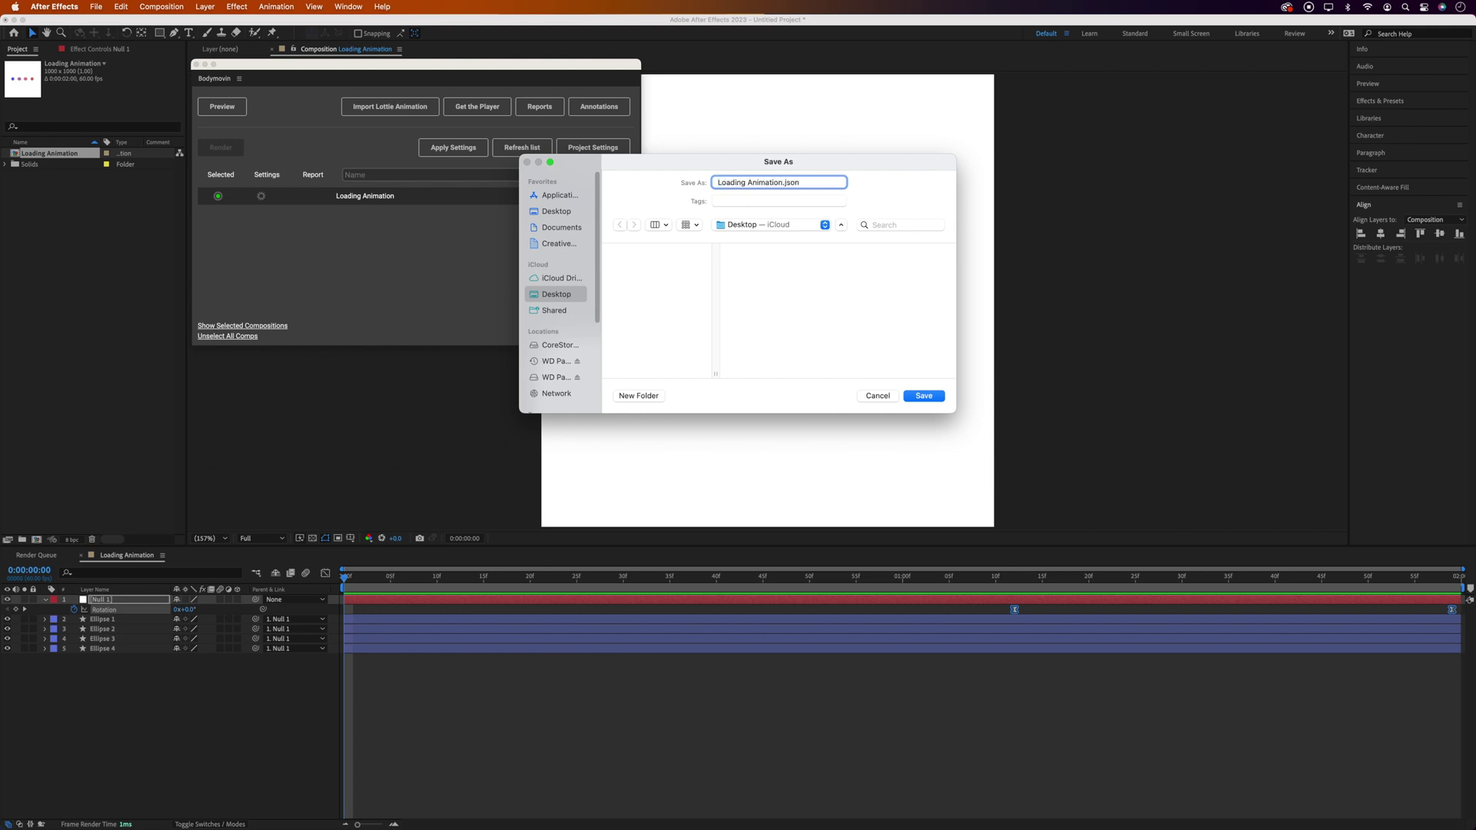
pyautogui.press('Return')
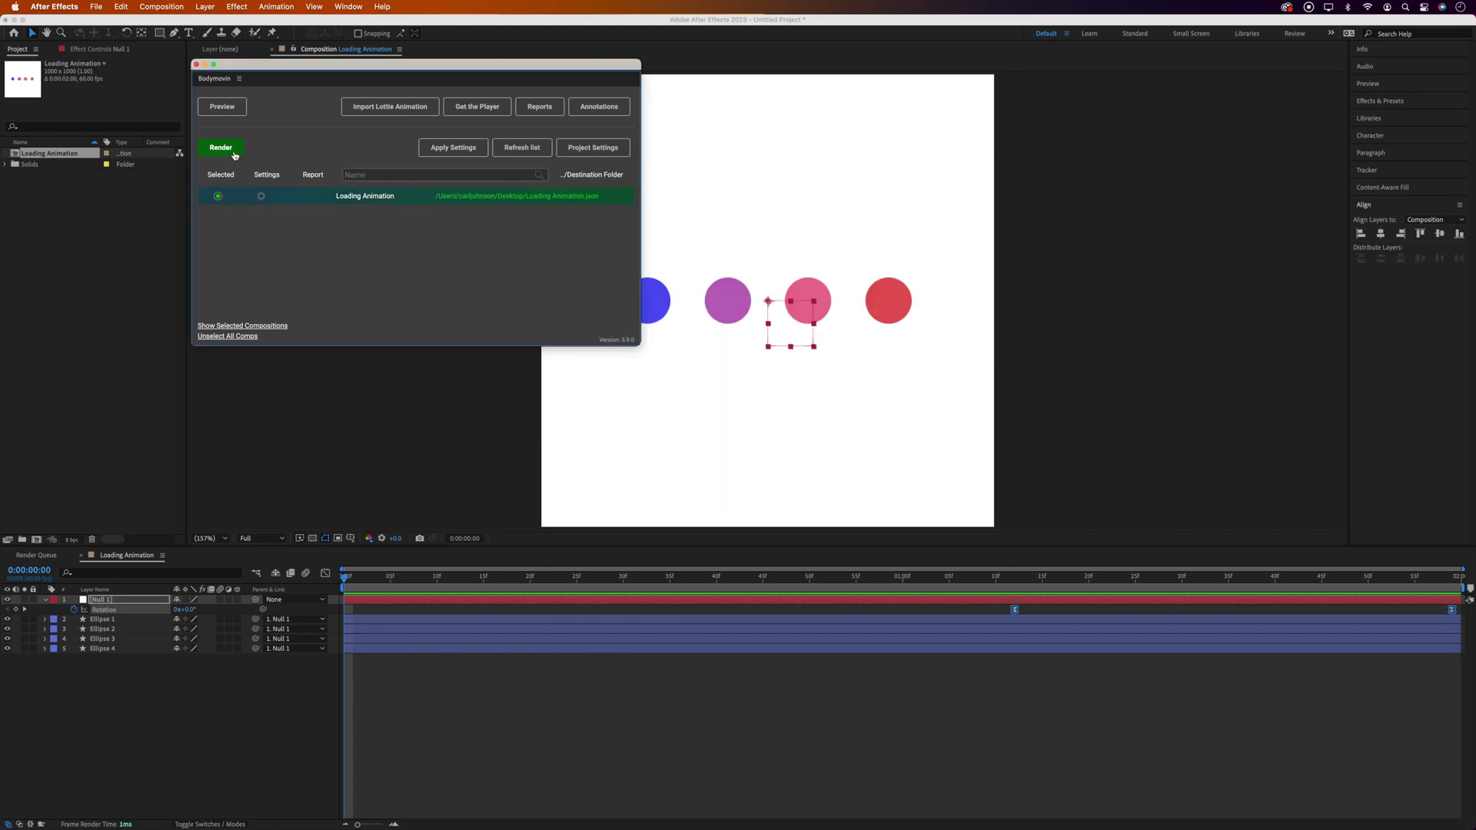
pyautogui.click(236, 153)
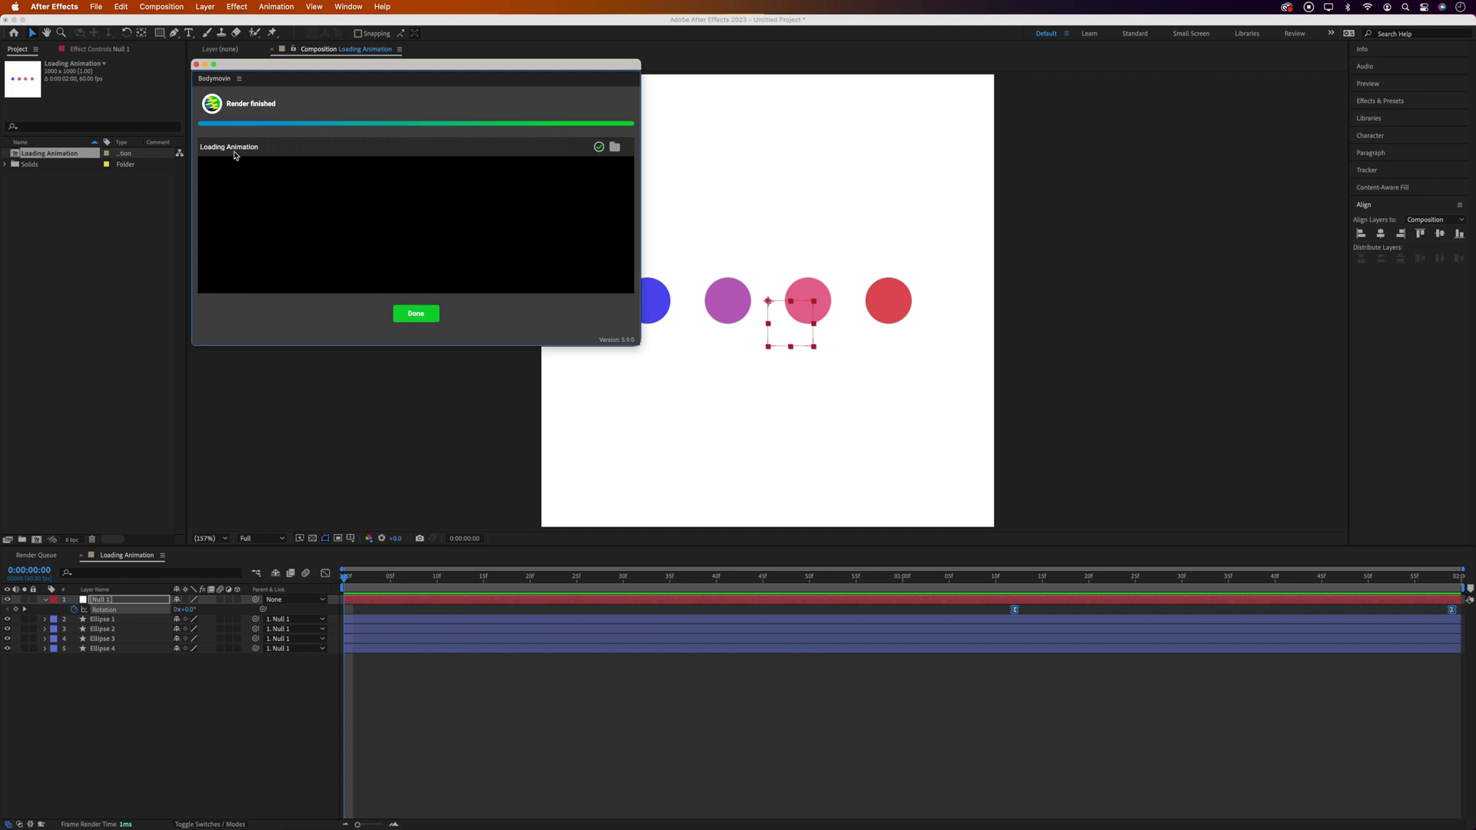